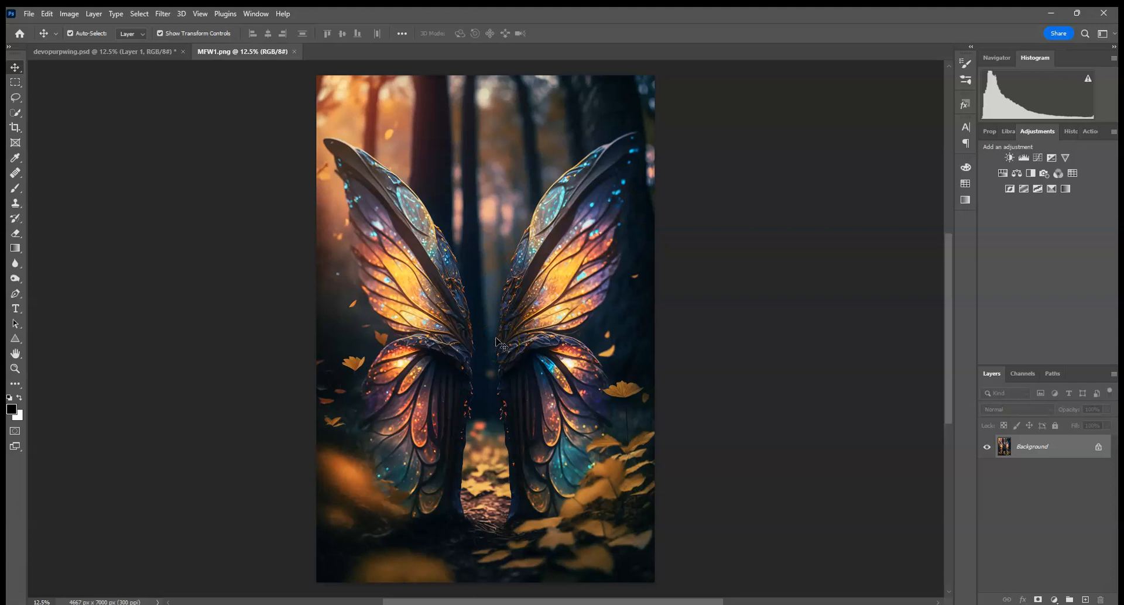
left_click_drag(492, 333, 412, 281)
left_click_drag(351, 234, 495, 405)
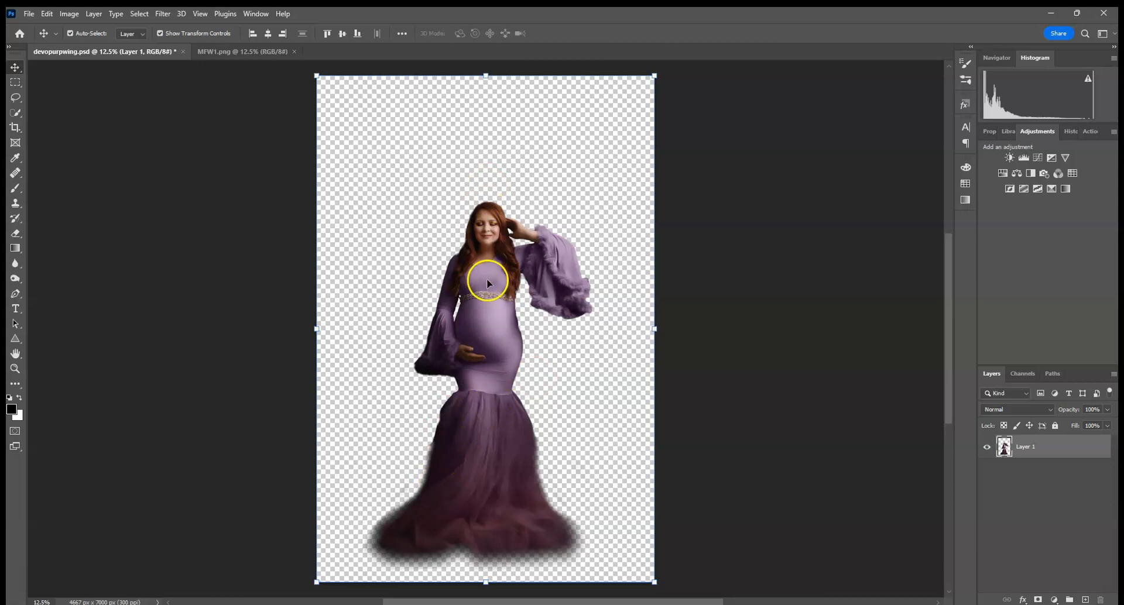
left_click_drag(287, 151, 615, 265)
left_click_drag(1016, 332, 601, 267)
left_click(14, 114)
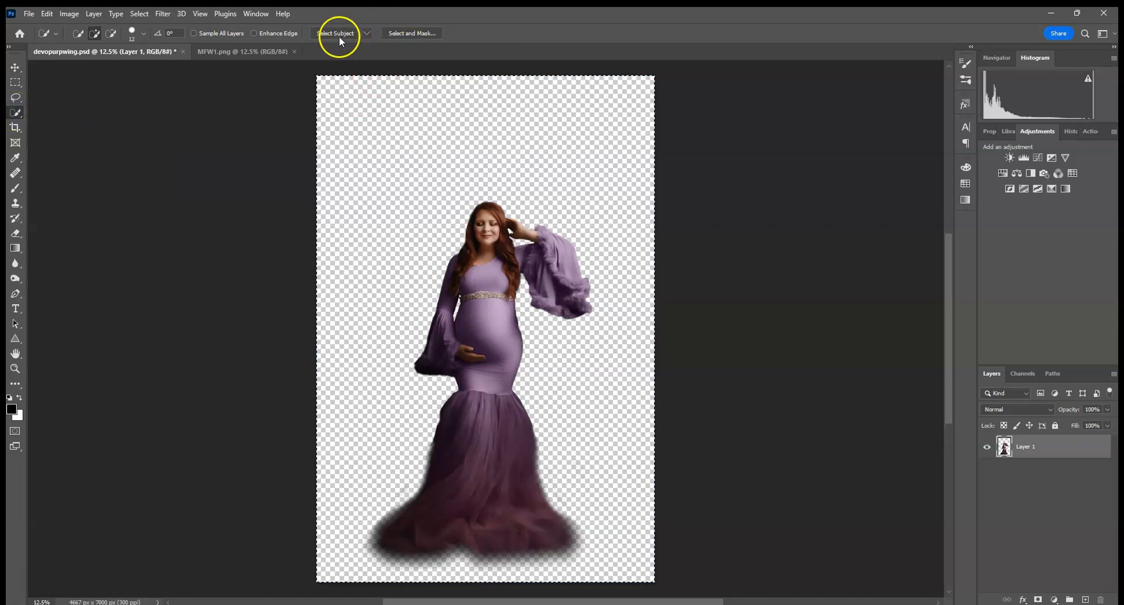
left_click(14, 69)
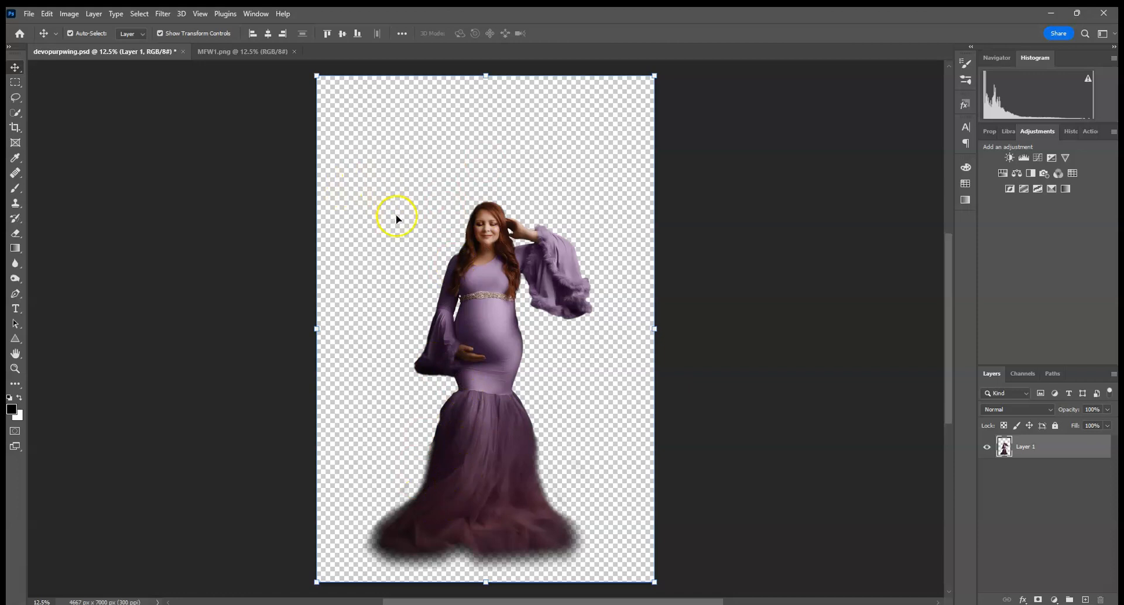
- Copy the woman cut-out from devopurpwing.psd and paste it as a new layer into MFW1.png
left_click(143, 14)
left_click(139, 13)
left_click(46, 13)
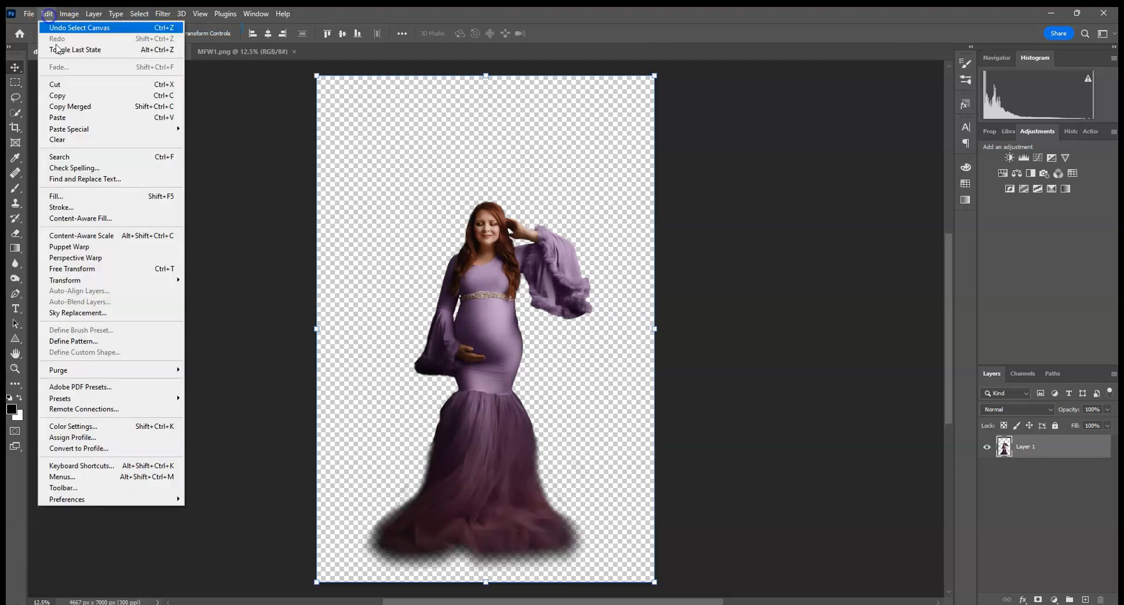
left_click(71, 97)
left_click(222, 51)
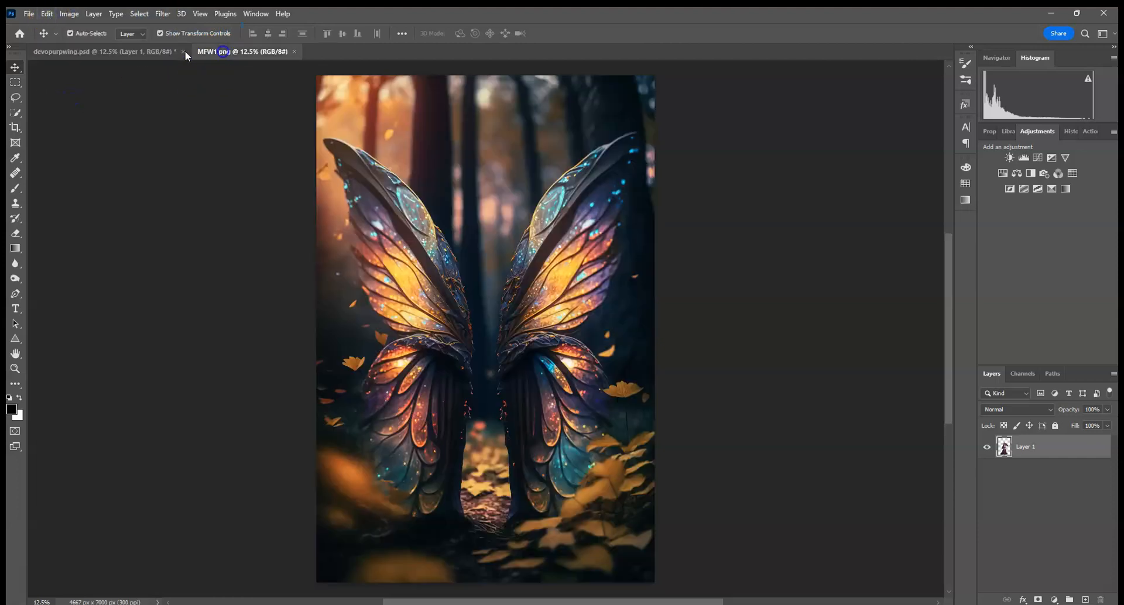
left_click(47, 14)
left_click(57, 117)
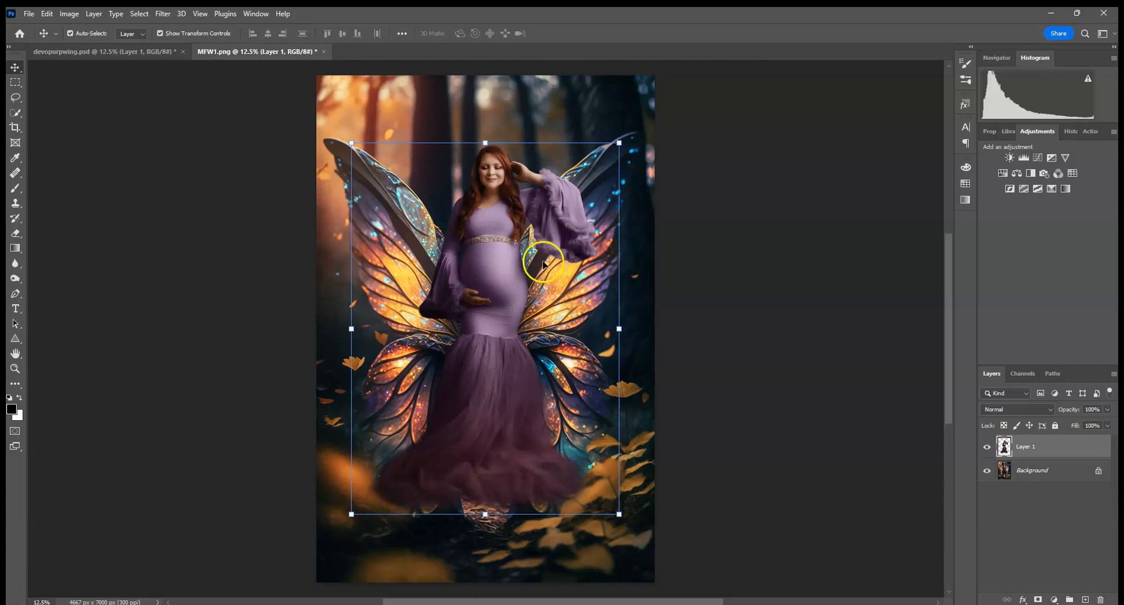
- Flip the pasted woman horizontally within a free transform
left_click(619, 142)
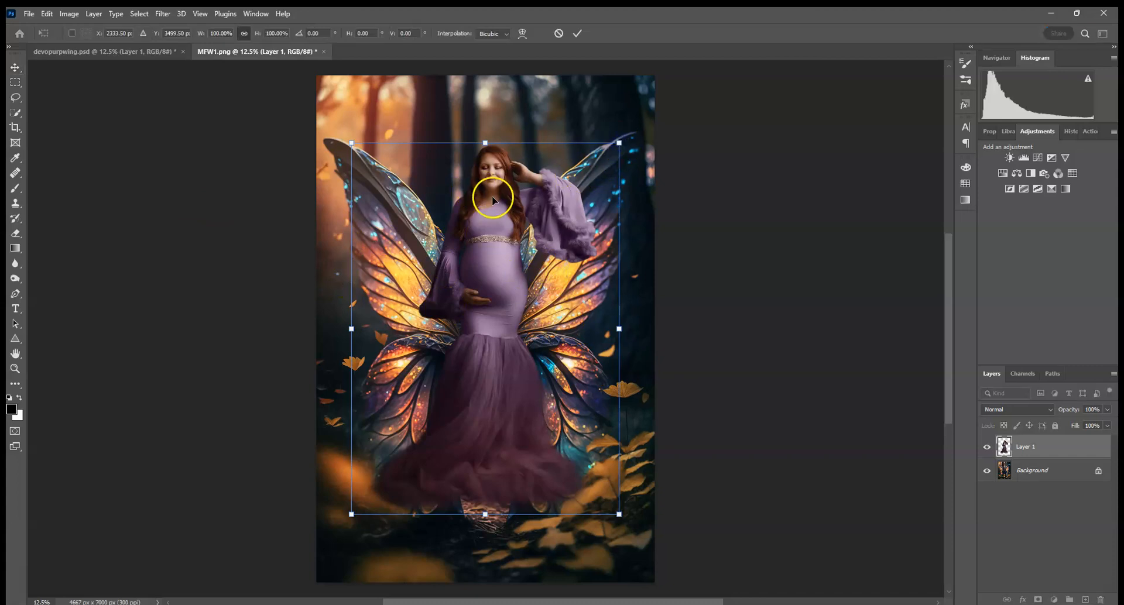
right_click(515, 335)
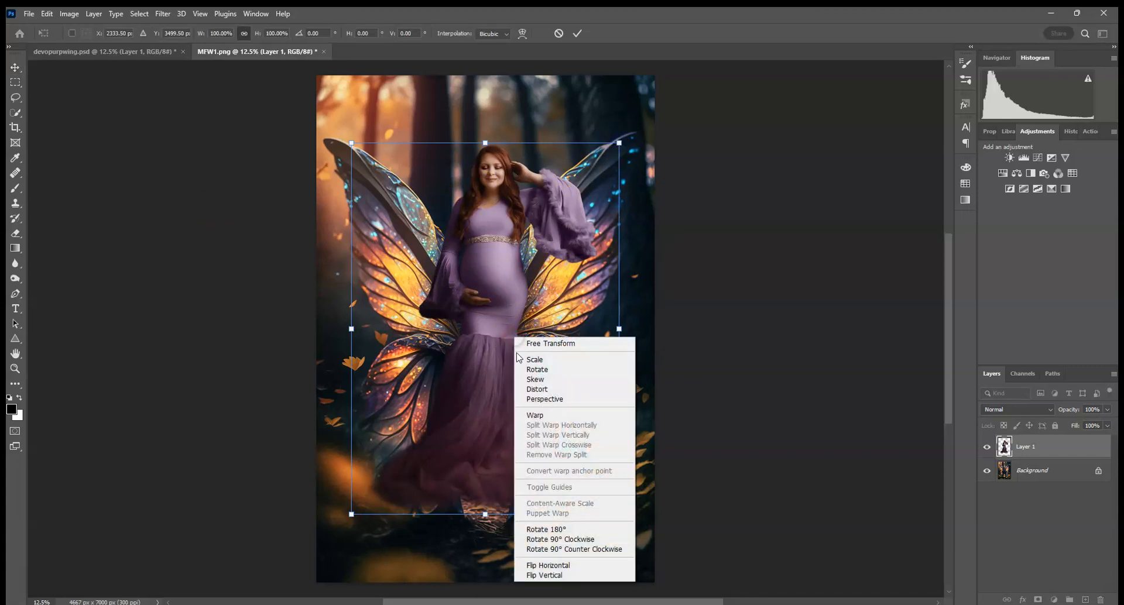
left_click(586, 566)
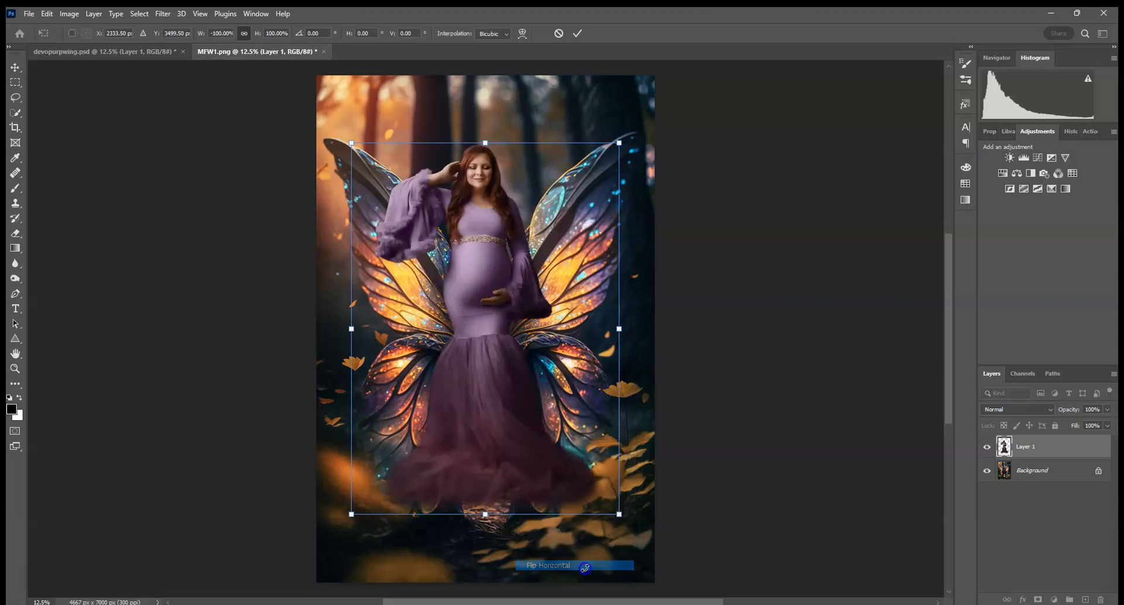
- Scale the woman to about 98% and move her down so she stands centred between the wings, then apply the transform
left_click_drag(351, 143, 356, 147)
left_click_drag(434, 224, 434, 275)
left_click_drag(617, 196, 614, 192)
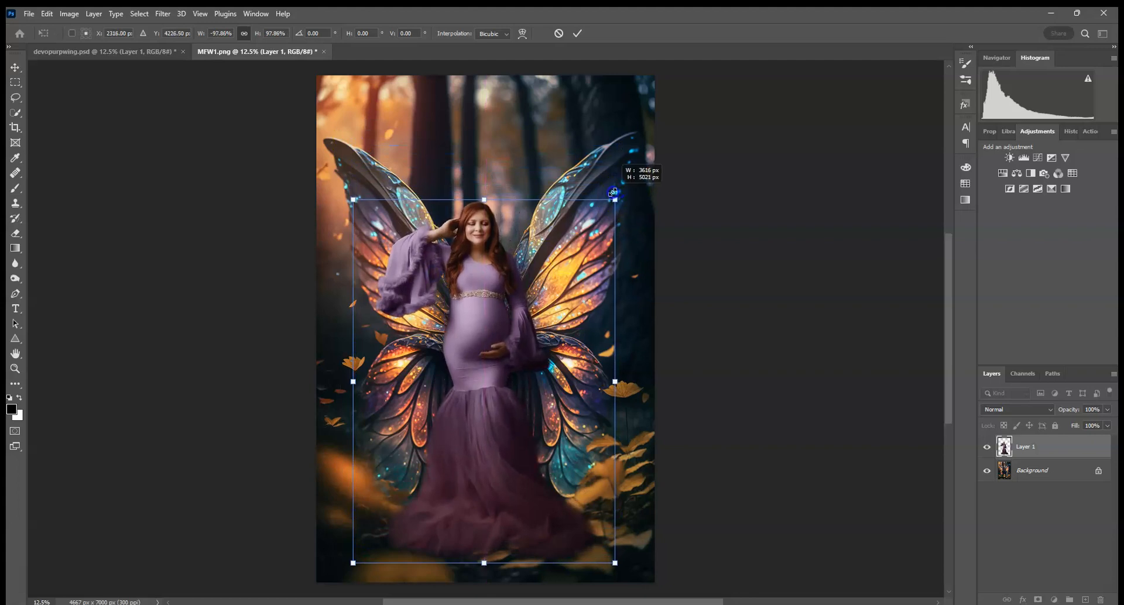
left_click_drag(472, 283, 505, 273)
left_click_drag(623, 219, 626, 216)
left_click(582, 30)
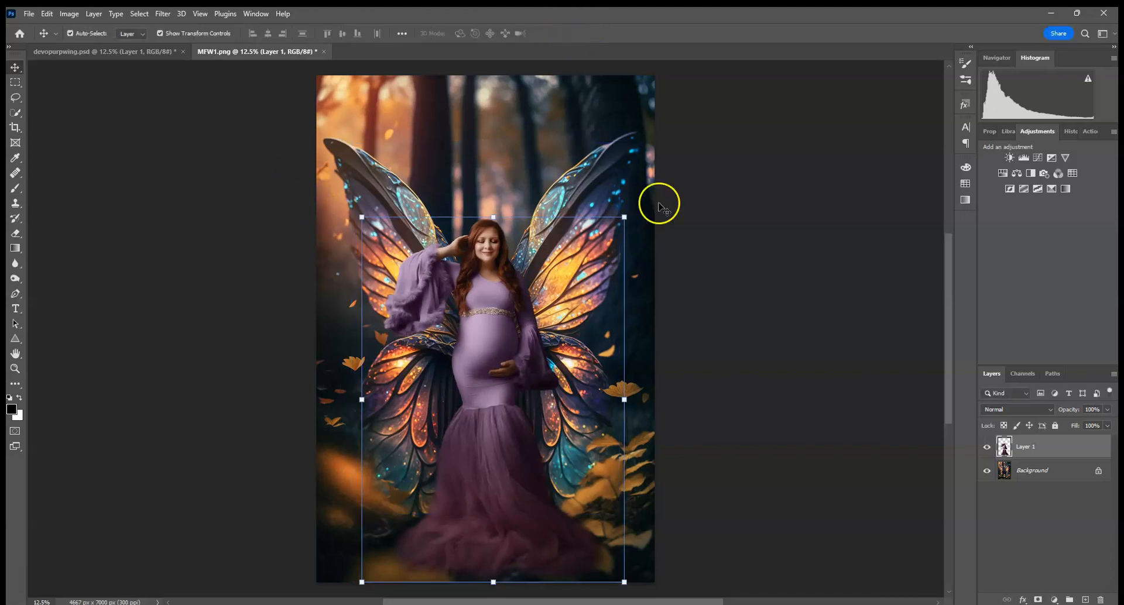
left_click(735, 181)
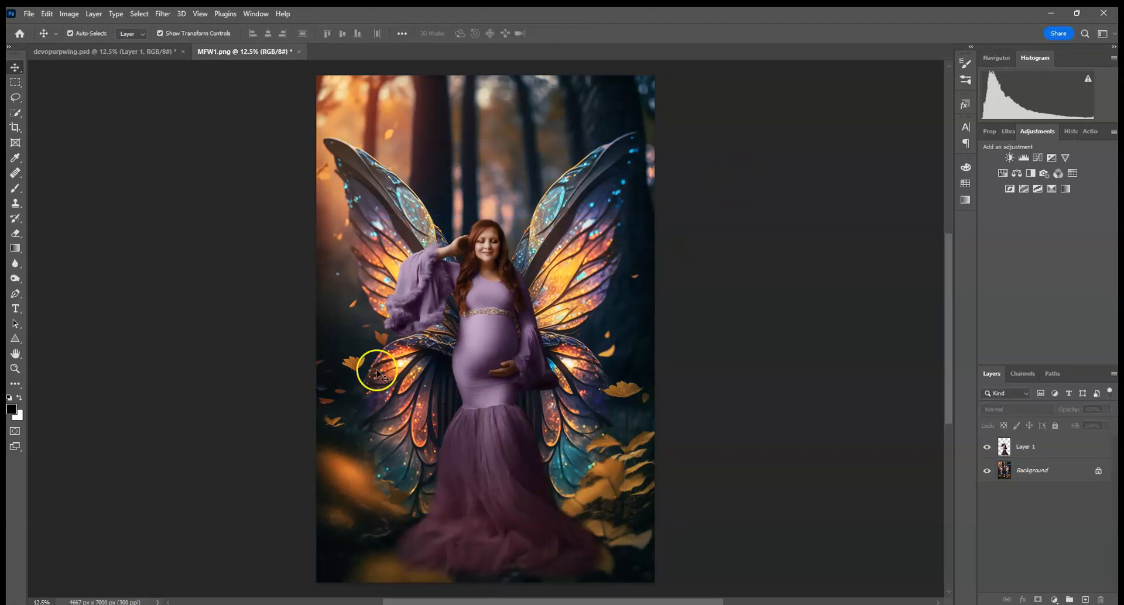
- Lower the opacity of the woman's layer to 59% and add a layer mask to it
left_click(1048, 450)
left_click(1107, 409)
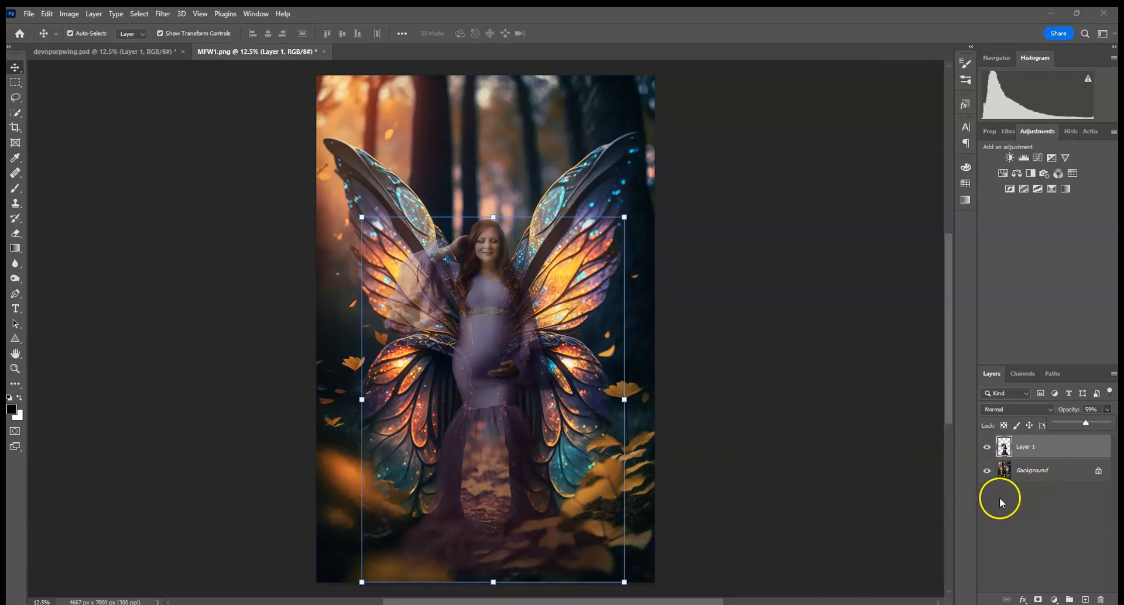
left_click(1038, 599)
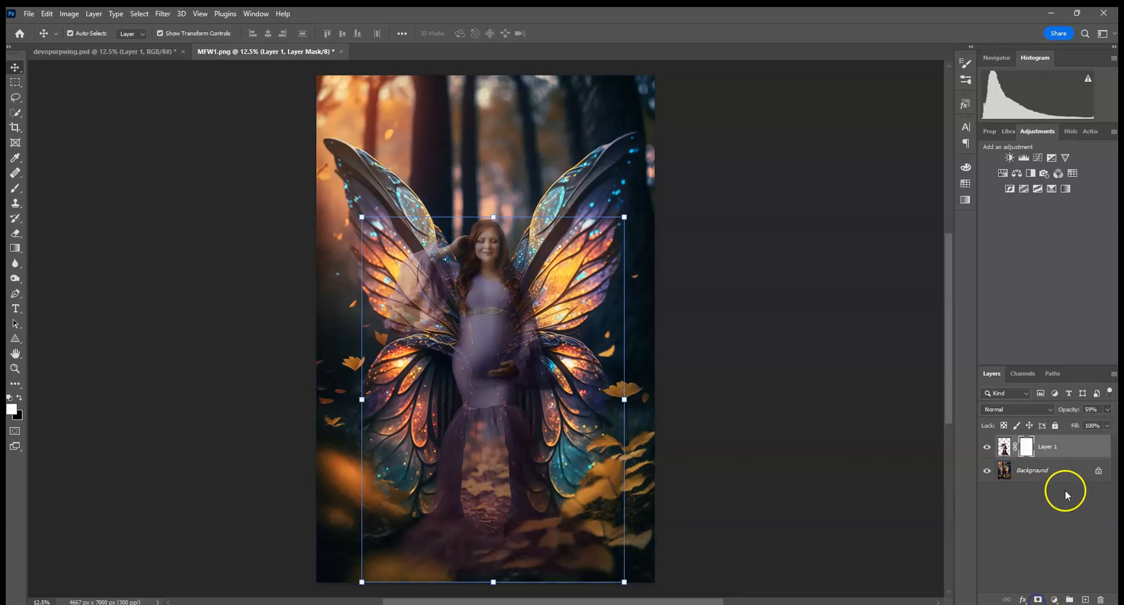
- Set up a soft round brush with black as the foreground colour and a size of 193 px
left_click(15, 188)
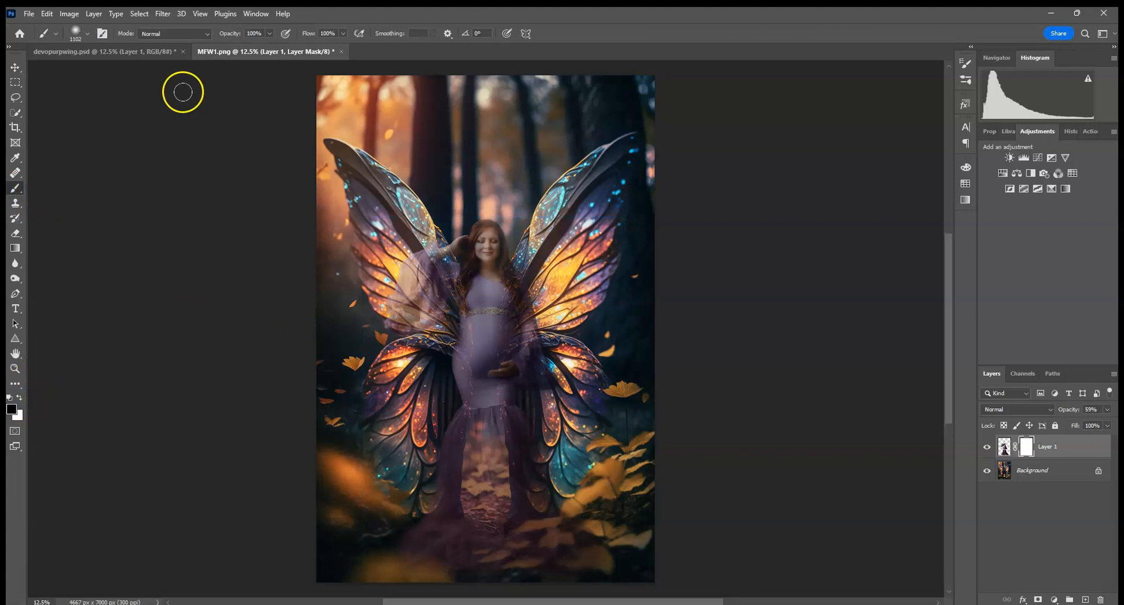
left_click(88, 34)
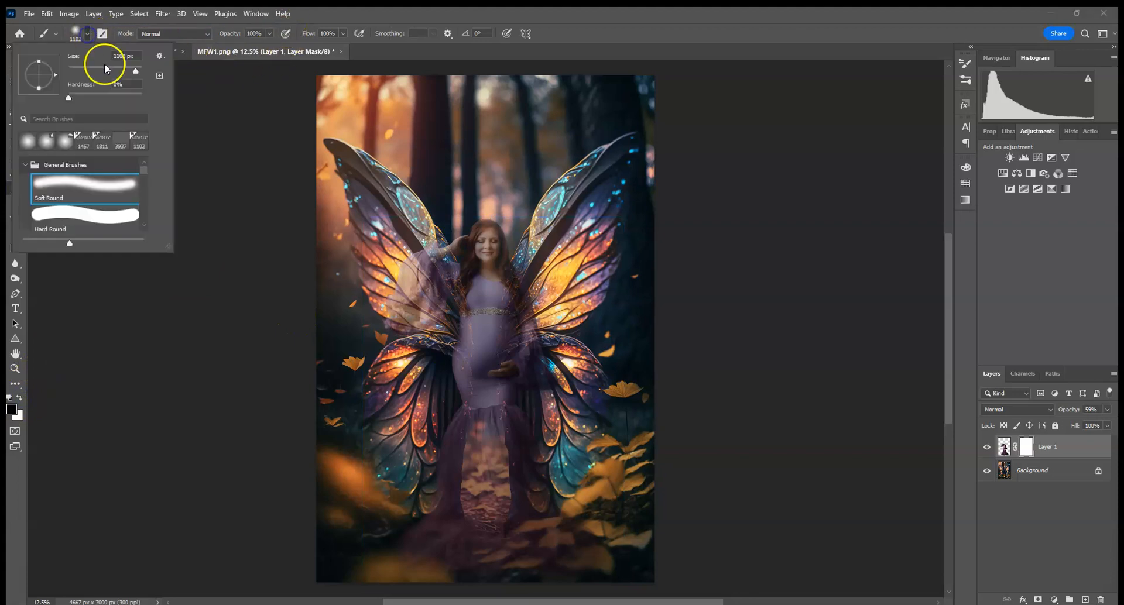
left_click(732, 220)
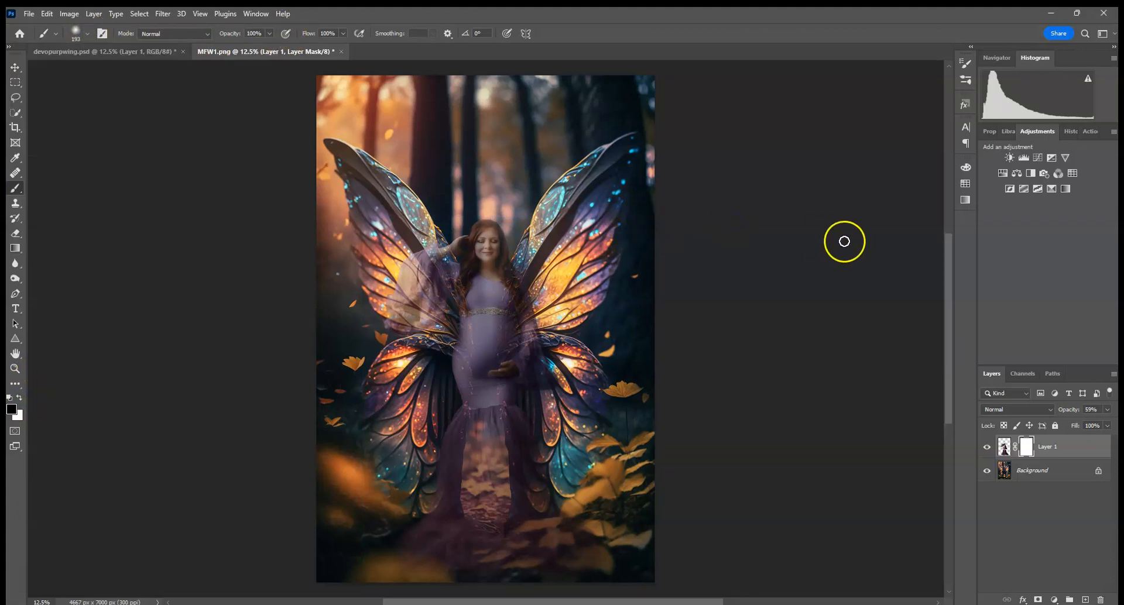
- With the brush at 55 px, mask the dress over the long yellow leaf beside the hem and the leaf just above it
key("ctrl+plus")
key("ctrl+plus")
key("ctrl+plus")
key("ctrl+plus")
key("ctrl+plus")
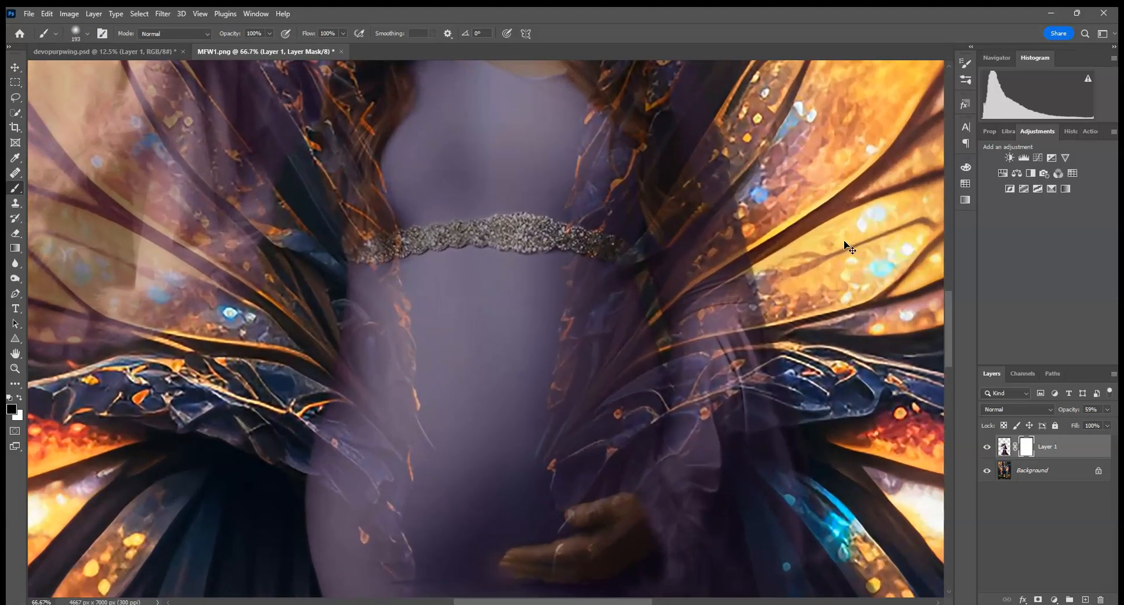
key("ctrl+plus")
left_click_drag(529, 427, 457, 117)
left_click_drag(602, 472, 605, 199)
key("ctrl+minus")
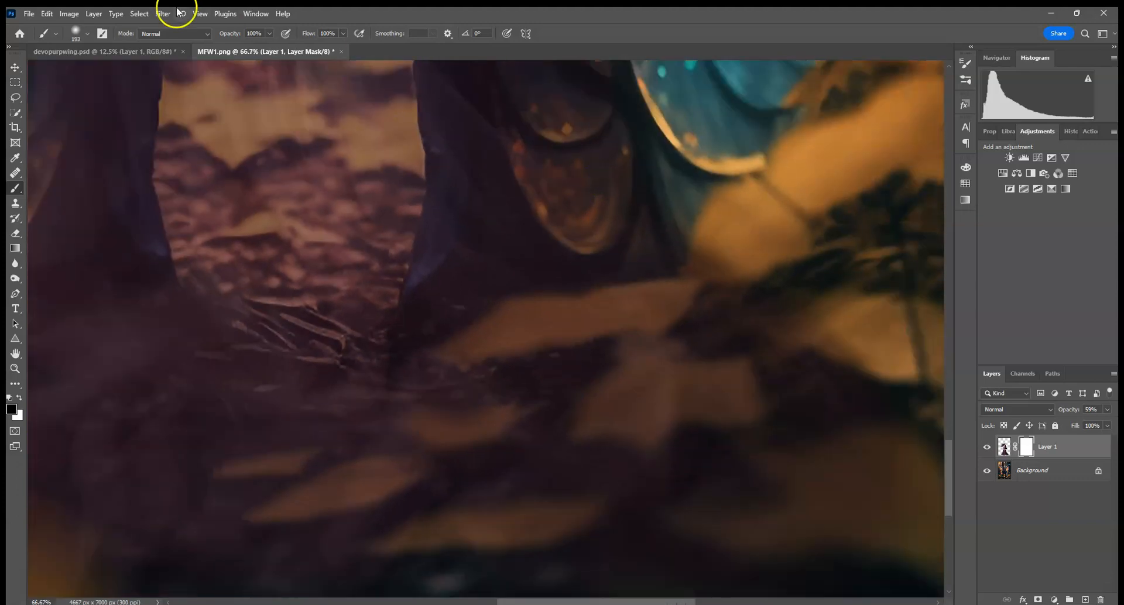
left_click(85, 34)
left_click(87, 69)
left_click_drag(518, 321, 511, 318)
mouse_move(458, 345)
left_mouse_down()
mouse_move(545, 330)
mouse_move(436, 350)
mouse_move(521, 345)
mouse_move(487, 342)
left_mouse_up()
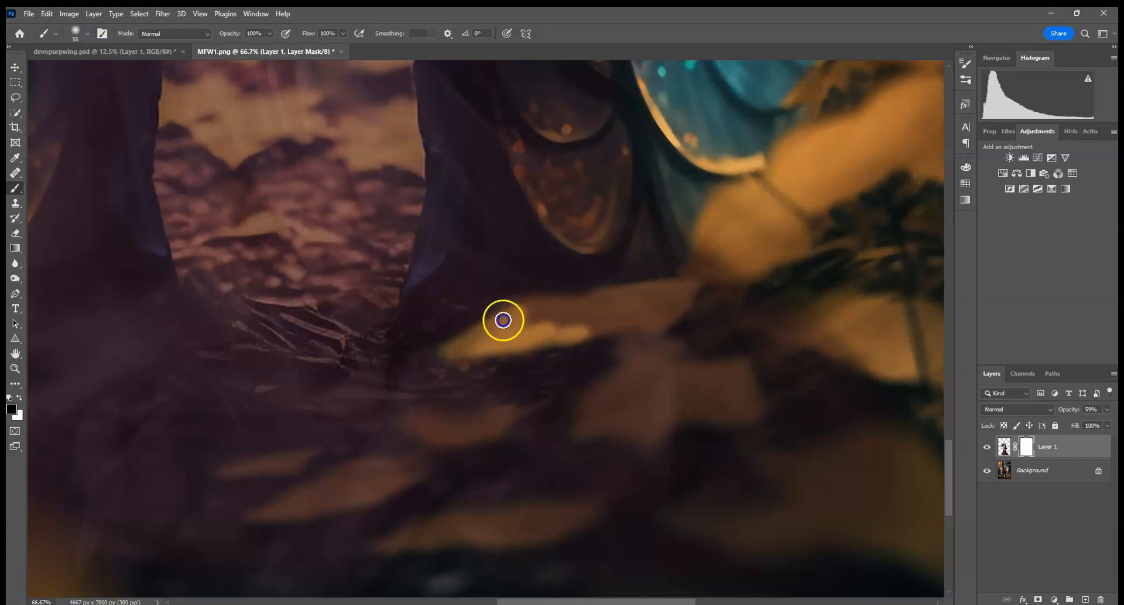
mouse_move(525, 310)
left_mouse_down()
mouse_move(687, 287)
mouse_move(536, 326)
mouse_move(617, 318)
mouse_move(555, 336)
mouse_move(633, 326)
mouse_move(669, 308)
left_mouse_up()
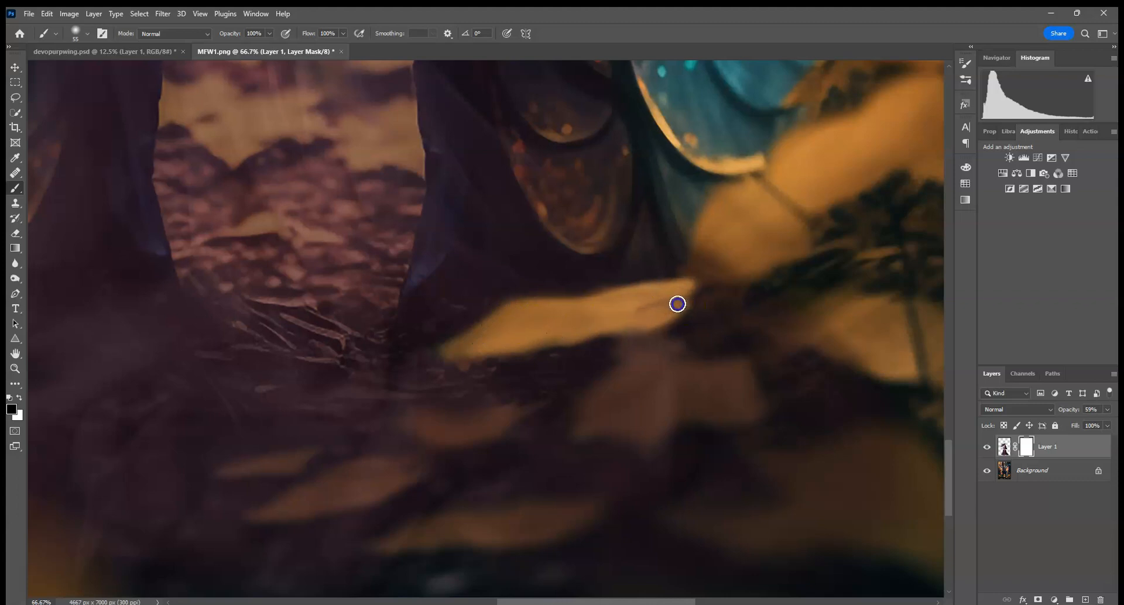
left_click_drag(720, 267, 695, 268)
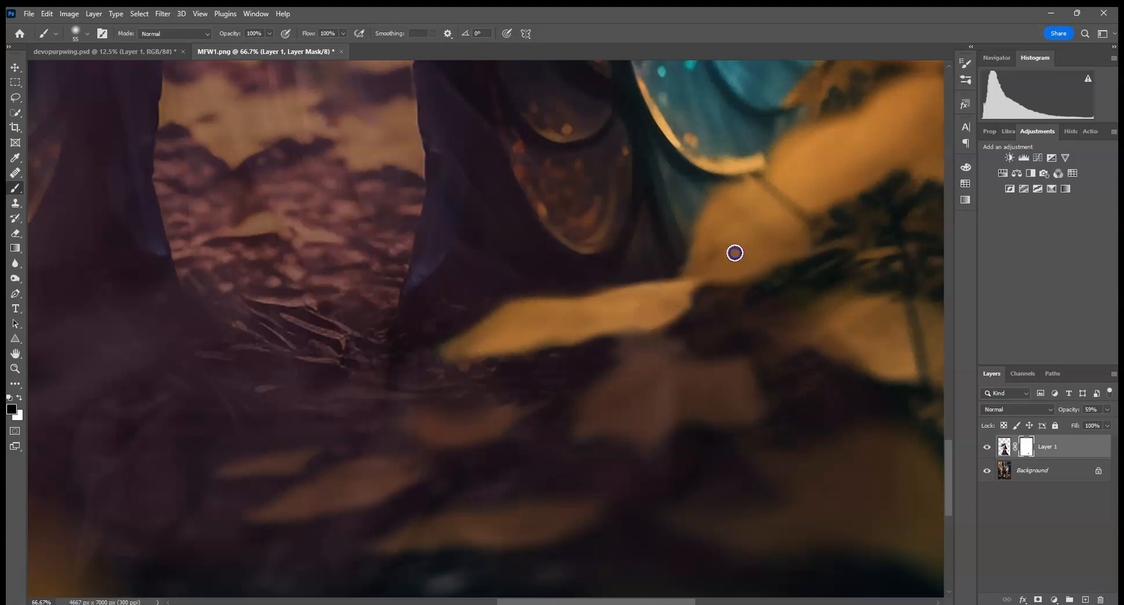
- Mask the dress over the star-shaped leaf below the long leaf, tracing its edges and filling the inside
mouse_move(626, 387)
left_mouse_down()
mouse_move(633, 374)
mouse_move(588, 421)
left_mouse_up()
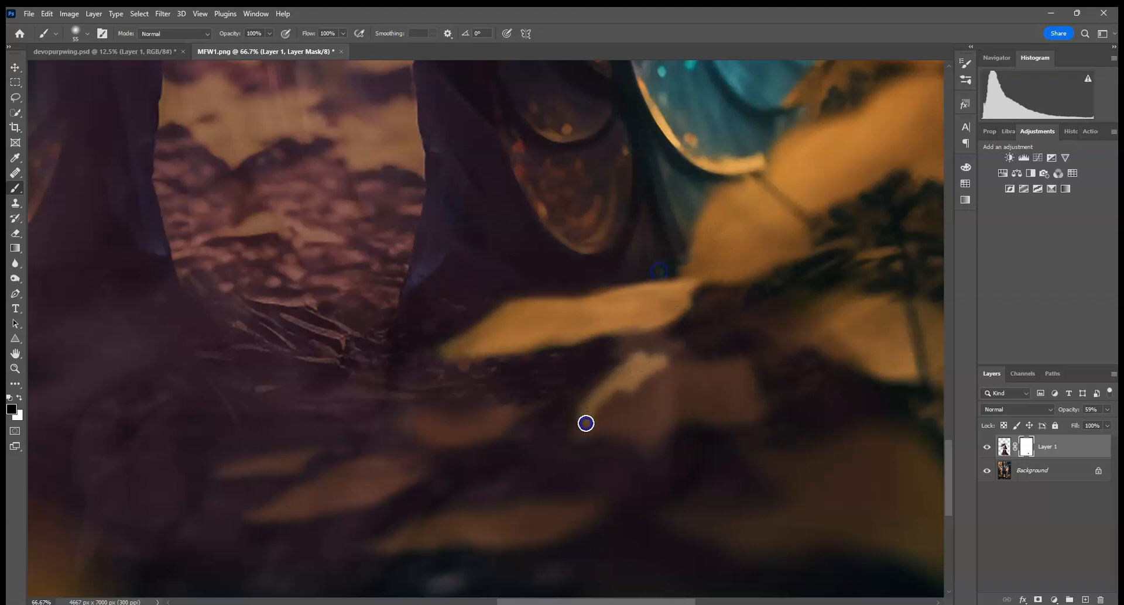
left_click_drag(651, 447, 699, 412)
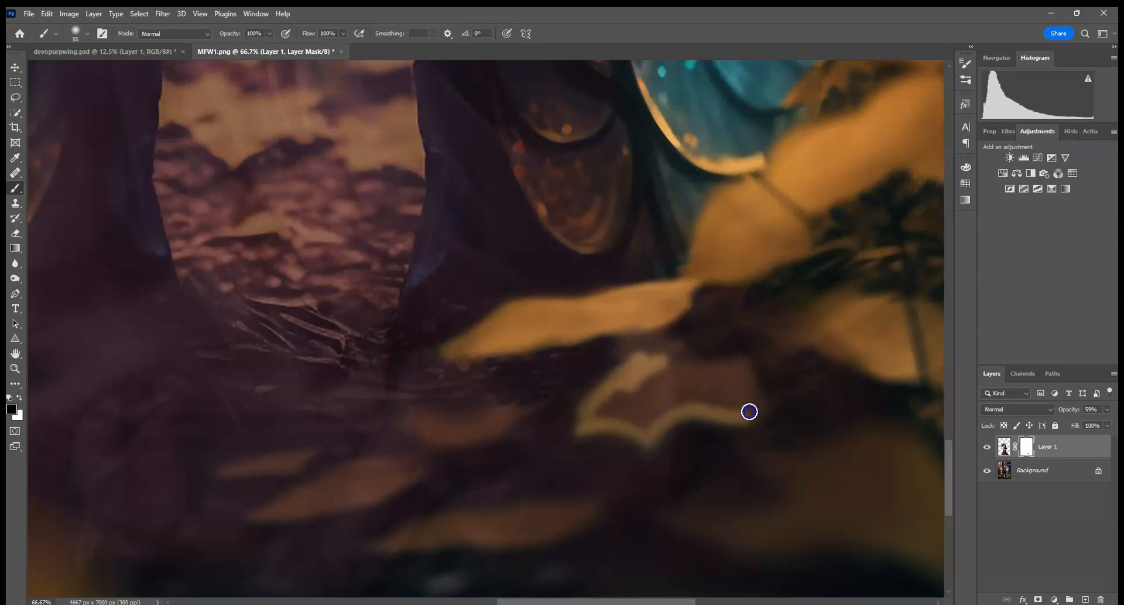
mouse_move(740, 367)
left_mouse_down()
mouse_move(623, 350)
mouse_move(674, 352)
left_mouse_up()
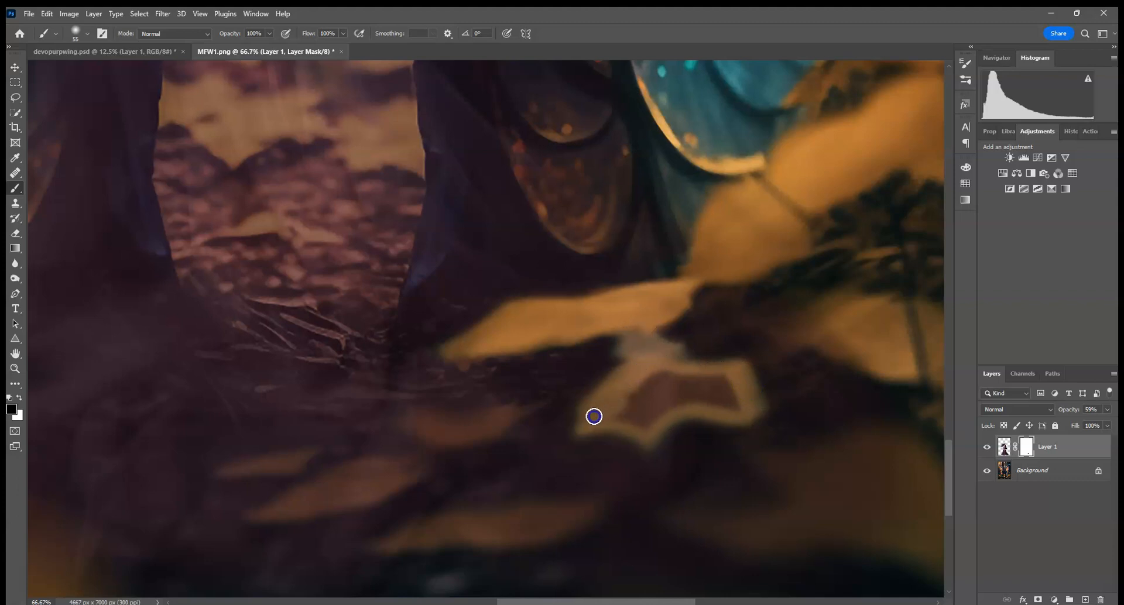
mouse_move(725, 383)
left_mouse_down()
mouse_move(631, 388)
mouse_move(676, 379)
mouse_move(627, 404)
mouse_move(687, 390)
mouse_move(731, 398)
left_mouse_up()
- Mask the dress over the leaves right of the hem, using an 81 px brush for the large blurred leaf near the image's bottom edge
mouse_move(793, 310)
left_mouse_down()
mouse_move(514, 303)
mouse_move(544, 326)
mouse_move(530, 316)
left_mouse_up()
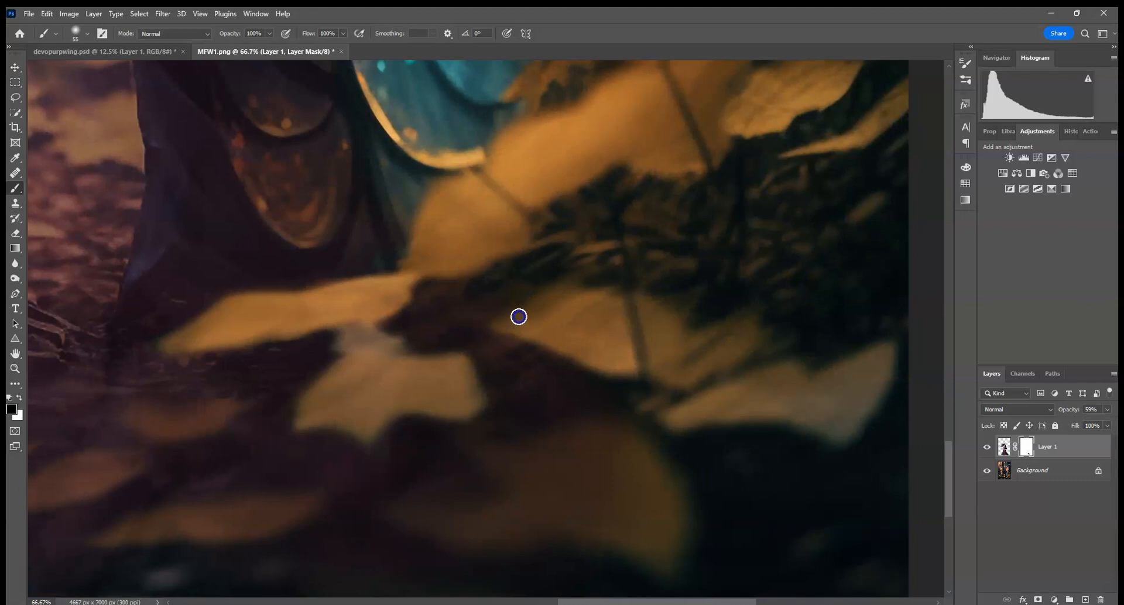
left_click_drag(549, 382, 550, 266)
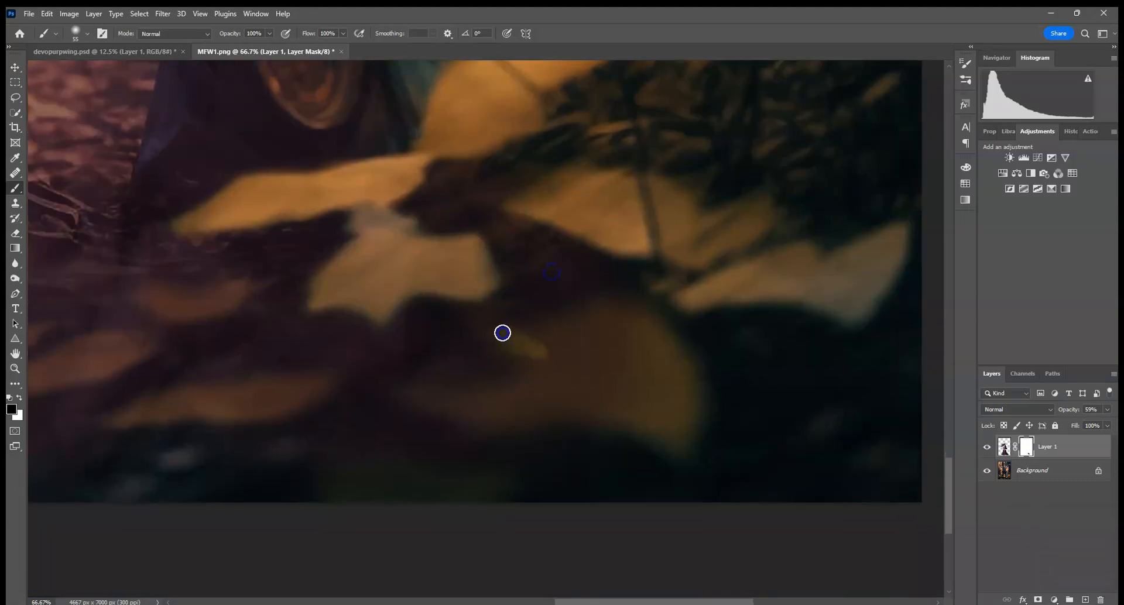
left_click(87, 33)
left_click_drag(87, 69, 97, 70)
mouse_move(415, 381)
left_mouse_down()
mouse_move(491, 419)
mouse_move(530, 422)
left_mouse_up()
mouse_move(464, 387)
left_mouse_down()
mouse_move(547, 369)
mouse_move(582, 323)
mouse_move(535, 349)
mouse_move(650, 343)
left_mouse_up()
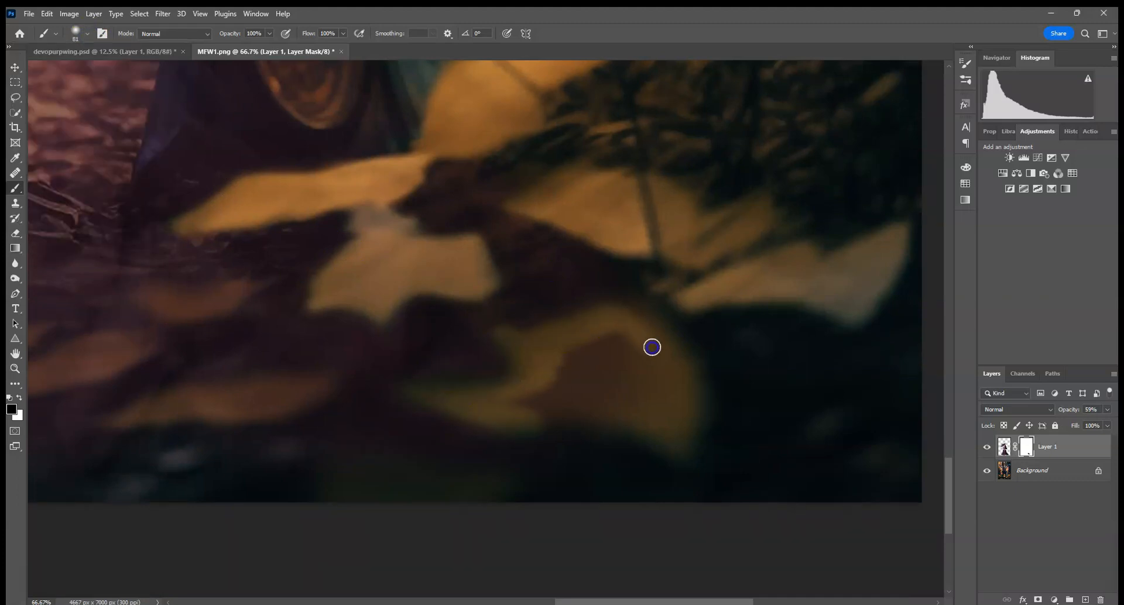
mouse_move(613, 416)
left_mouse_down()
mouse_move(565, 399)
mouse_move(476, 404)
mouse_move(613, 334)
mouse_move(625, 374)
mouse_move(648, 394)
mouse_move(600, 351)
left_mouse_up()
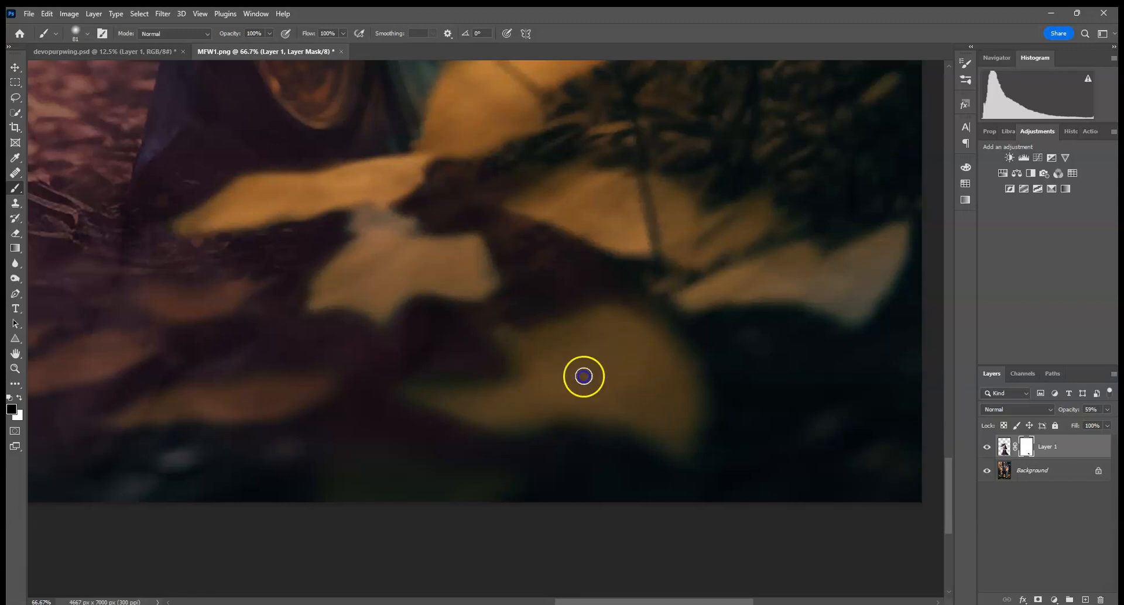
- Mask the dress over the small fallen leaves in front of the middle of the hem
left_click_drag(402, 367, 692, 311)
mouse_move(422, 359)
left_mouse_down()
mouse_move(548, 343)
mouse_move(422, 362)
left_mouse_up()
mouse_move(508, 333)
left_mouse_down()
mouse_move(611, 329)
mouse_move(549, 349)
mouse_move(591, 341)
left_mouse_up()
left_click_drag(398, 316, 296, 327)
mouse_move(418, 302)
left_mouse_down()
mouse_move(252, 288)
mouse_move(465, 267)
mouse_move(450, 243)
mouse_move(524, 238)
mouse_move(436, 305)
mouse_move(441, 238)
mouse_move(552, 229)
left_mouse_up()
left_click(437, 304)
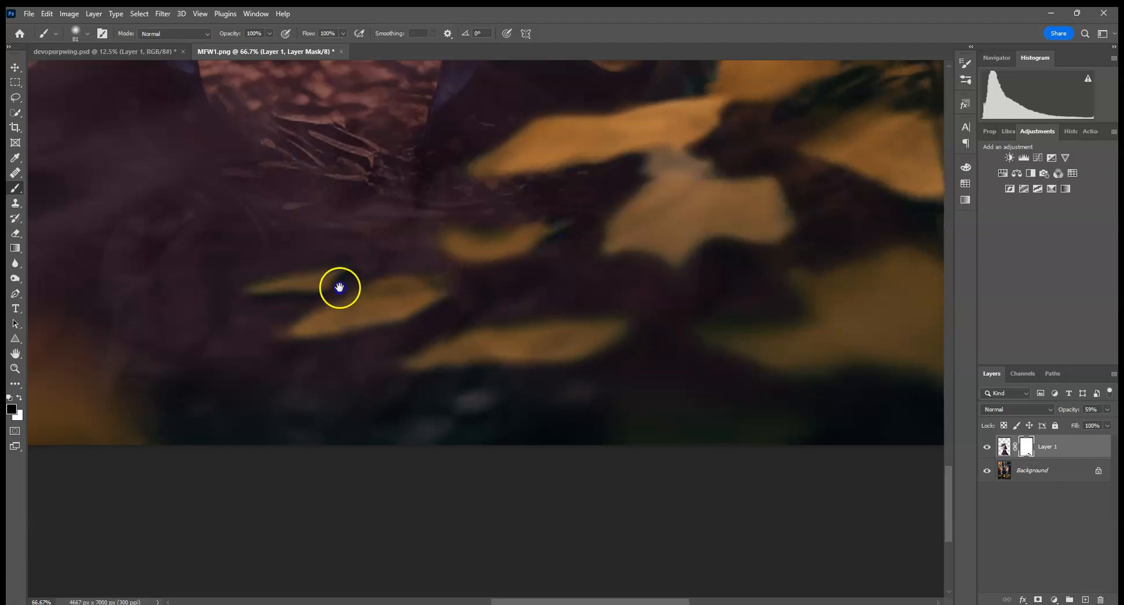
- With the brush at 202 px, mask the dress over the large blurred orange leaf in the lower-left corner of the image
left_click_drag(296, 288, 731, 296)
left_click(88, 33)
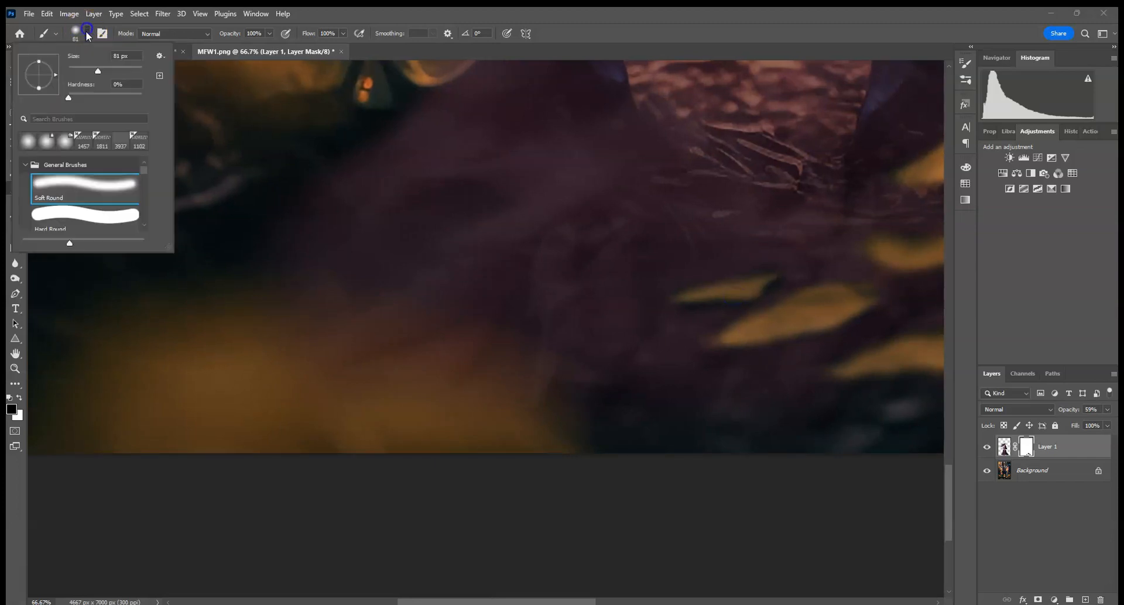
left_click_drag(120, 69, 124, 69)
mouse_move(432, 380)
left_mouse_down()
mouse_move(325, 376)
mouse_move(374, 358)
mouse_move(494, 400)
left_mouse_up()
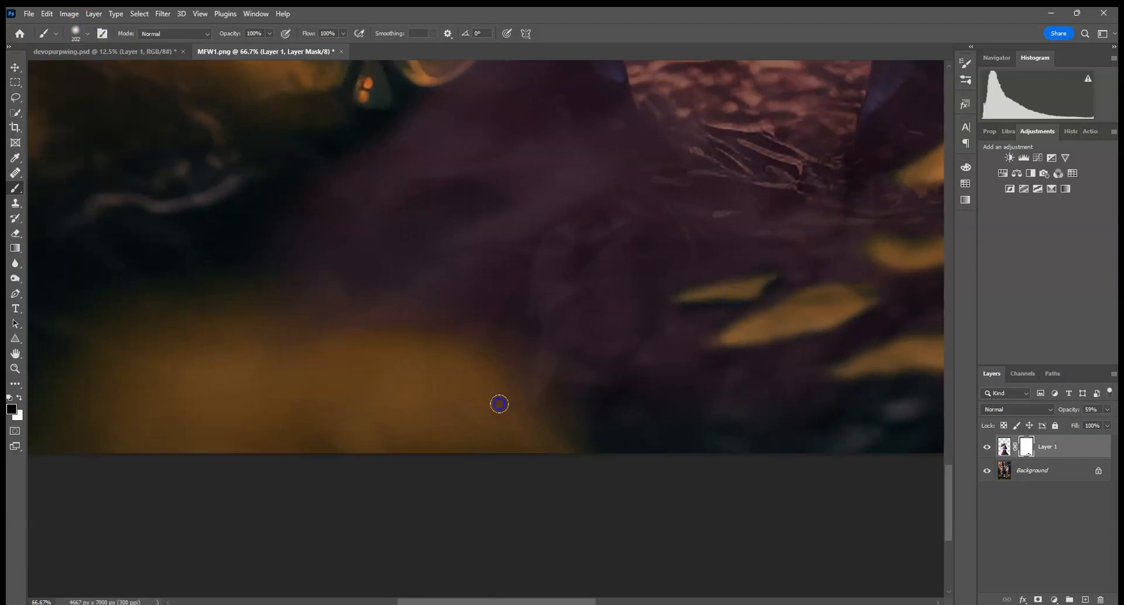
left_click_drag(459, 234, 457, 306)
left_click_drag(271, 465, 199, 368)
- Restore the opacity of the woman's layer to 100%
left_click_drag(563, 381, 384, 391)
left_click_drag(724, 357, 443, 446)
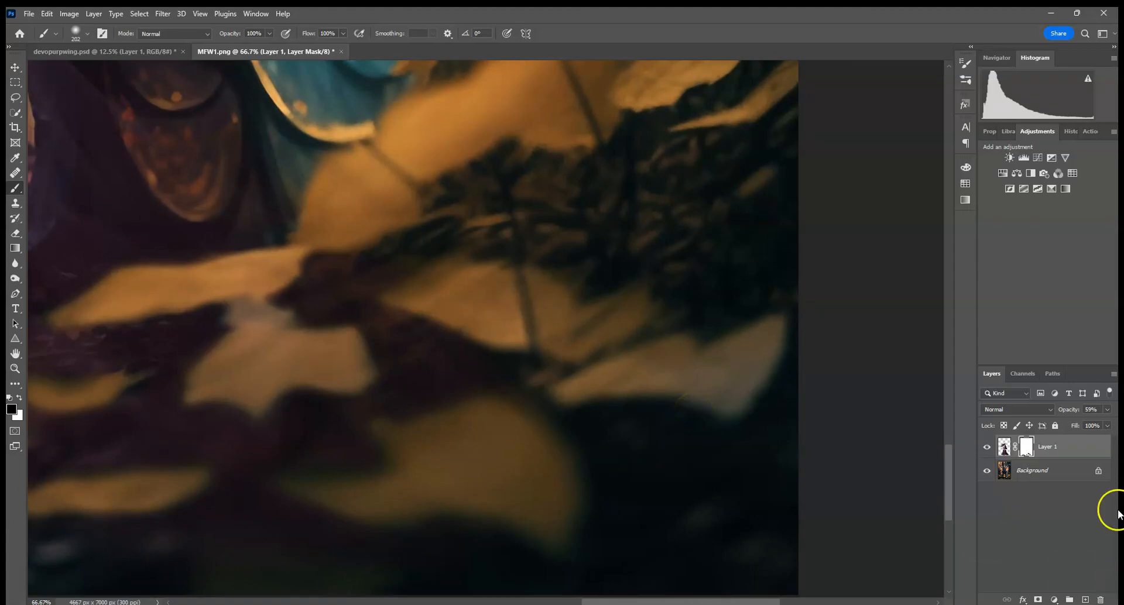
left_click(1108, 410)
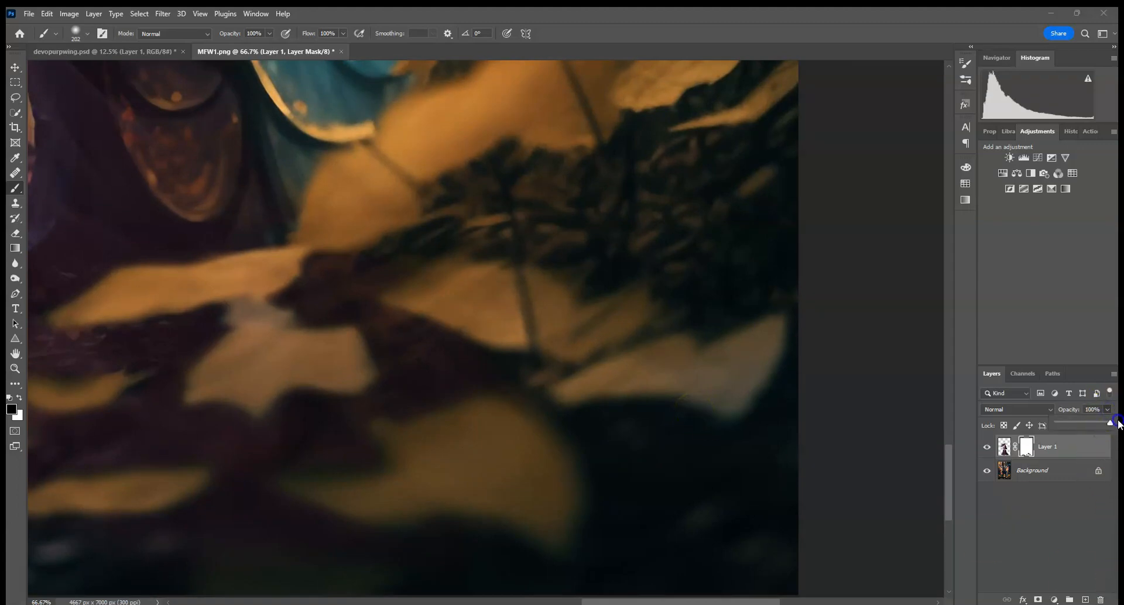
left_click_drag(289, 393, 775, 354)
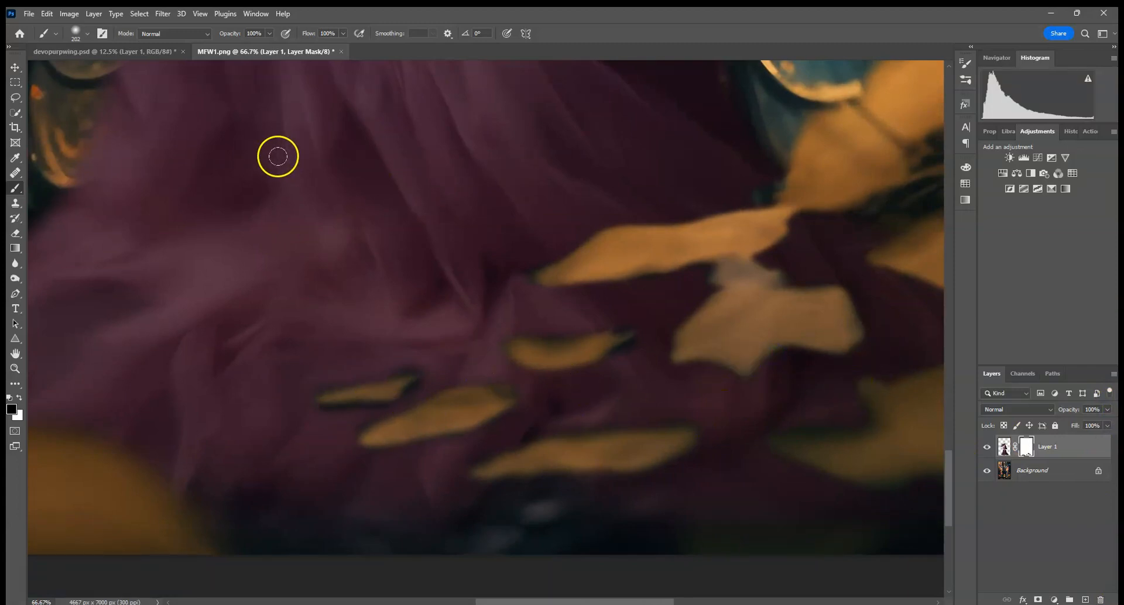
- With an 86 px brush, paint white on the mask to clean up the dark leaf edges and hide the smallest leaf on the hem
left_click(88, 34)
left_click_drag(110, 66, 109, 71)
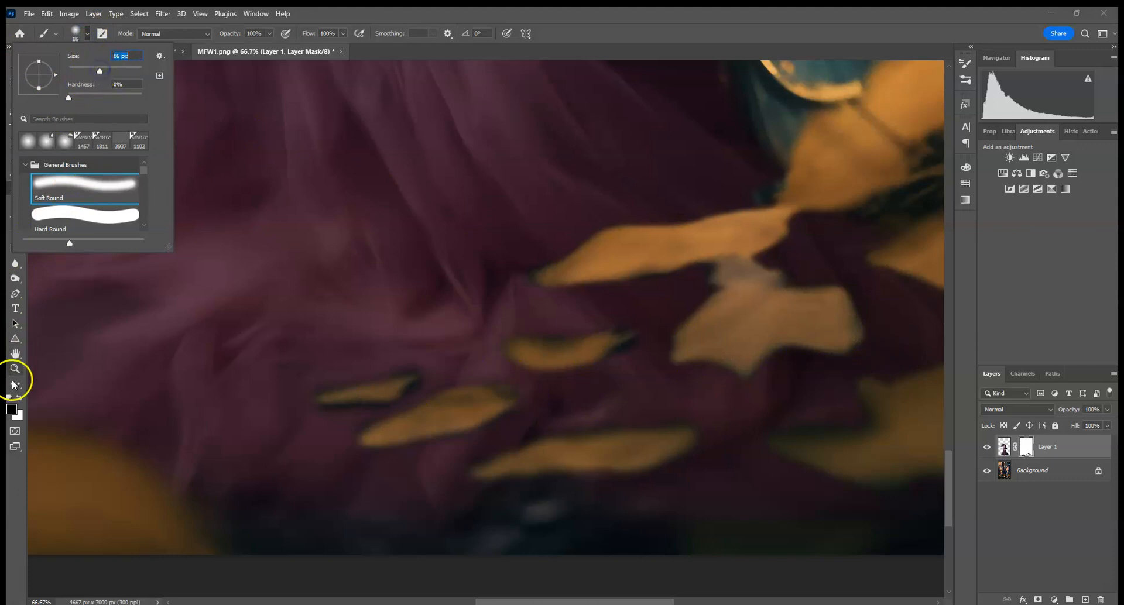
left_click(17, 398)
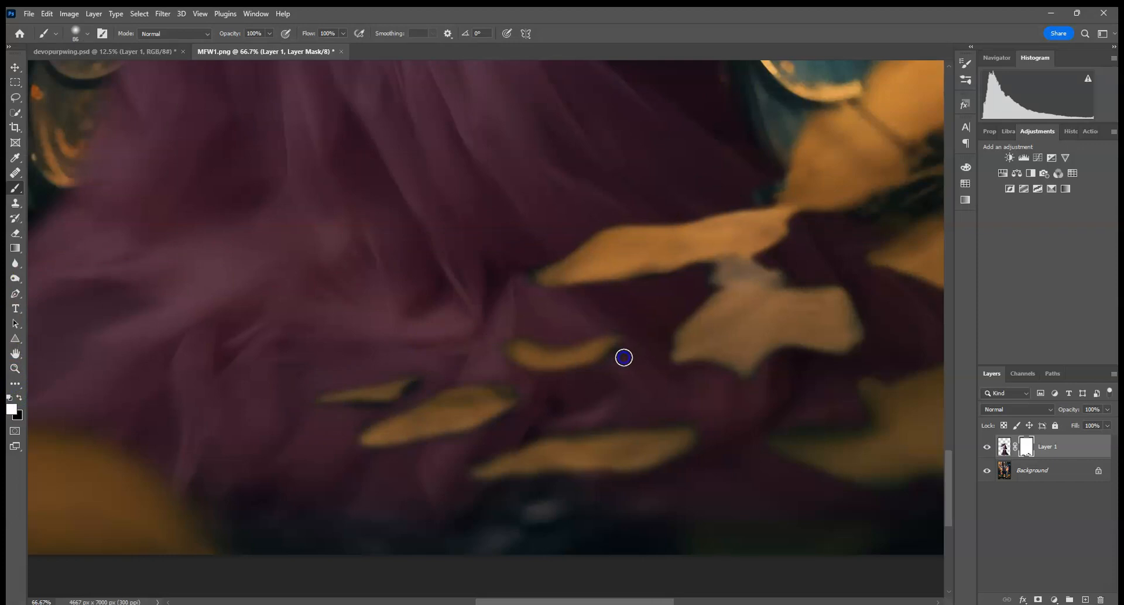
left_click(540, 257)
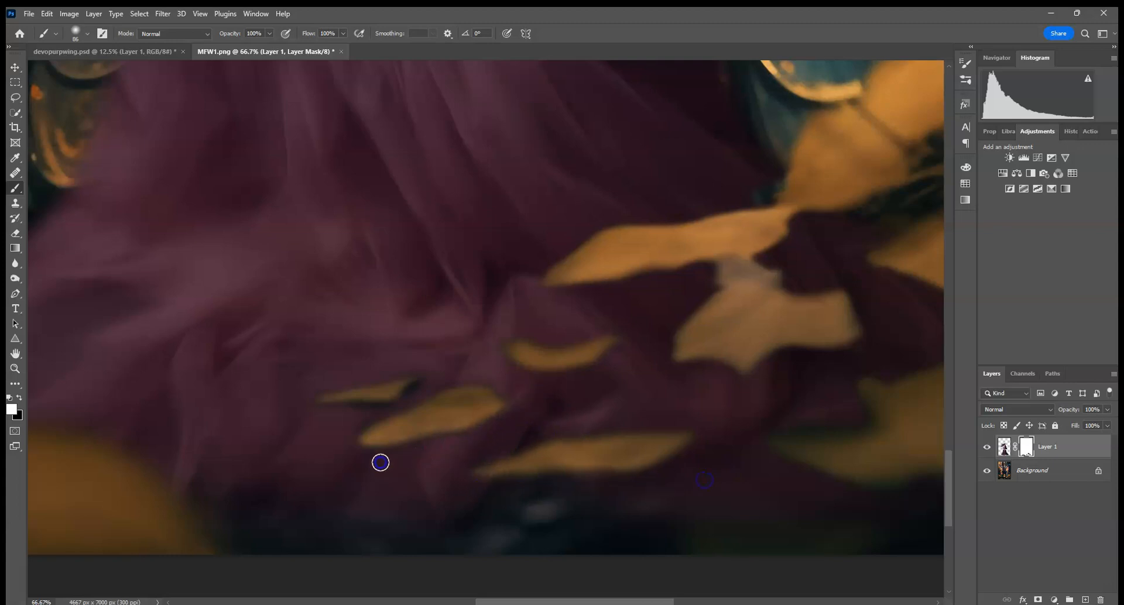
left_click_drag(373, 453, 341, 371)
left_click_drag(403, 389, 329, 397)
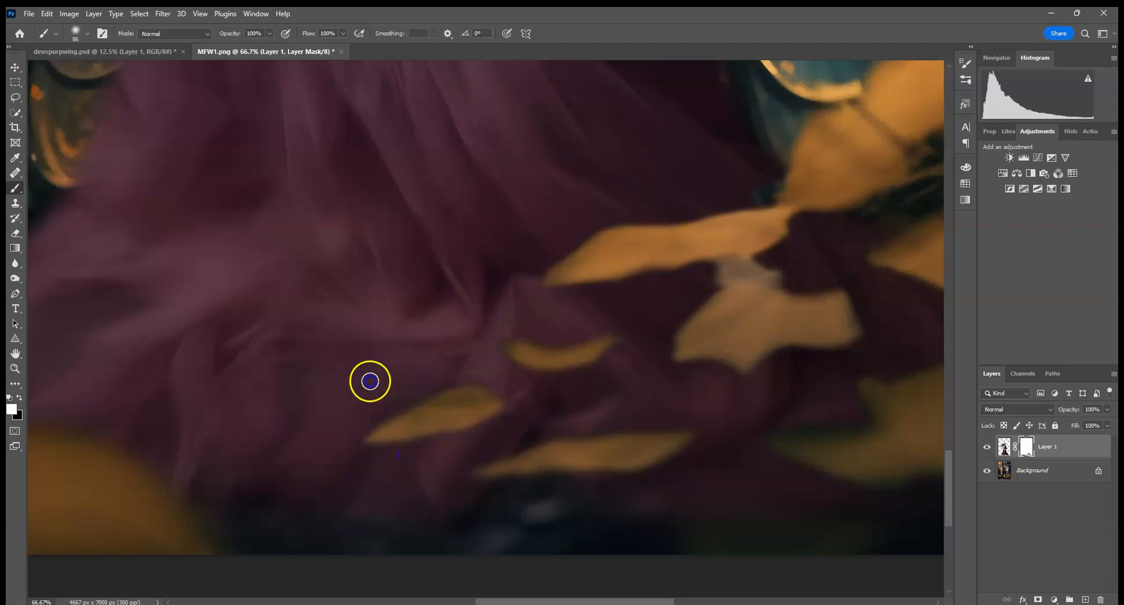
left_click_drag(636, 373, 373, 377)
mouse_move(548, 428)
left_mouse_down()
mouse_move(523, 436)
mouse_move(610, 425)
mouse_move(591, 395)
mouse_move(607, 385)
mouse_move(596, 425)
mouse_move(497, 448)
mouse_move(546, 479)
mouse_move(659, 488)
mouse_move(805, 525)
left_mouse_up()
mouse_move(654, 308)
left_mouse_down()
mouse_move(456, 304)
mouse_move(672, 285)
left_mouse_up()
- With a 23 px brush, paint black on the mask to bring out thin dark stems extending from the leaves across the hem
left_click(82, 31)
left_click(19, 399)
left_click_drag(291, 338, 358, 323)
mouse_move(472, 306)
left_mouse_down()
mouse_move(516, 234)
mouse_move(386, 315)
left_mouse_up()
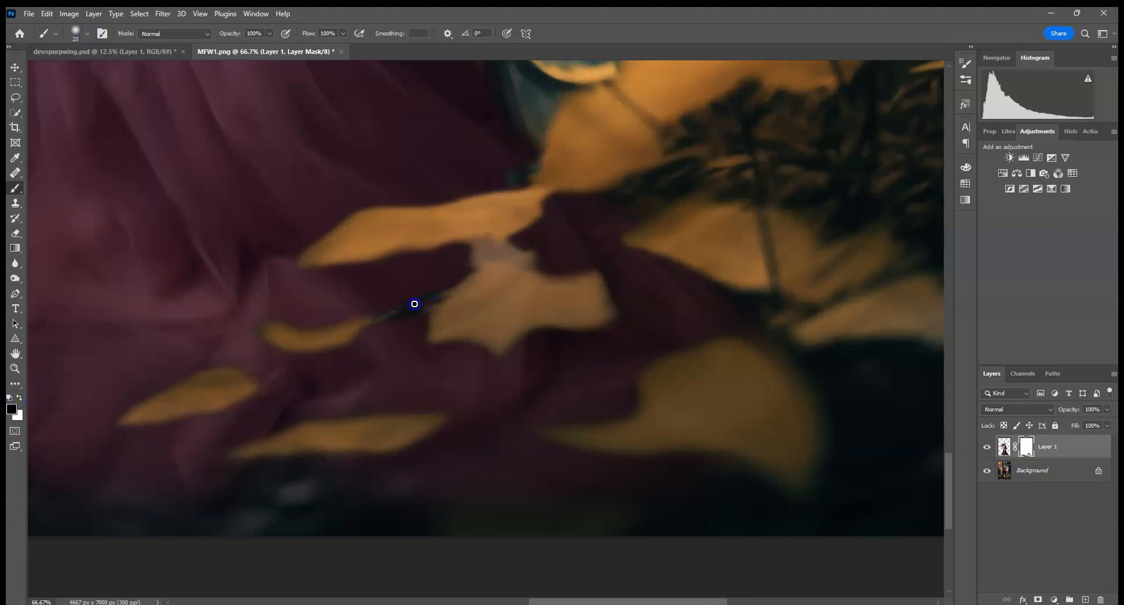
left_click_drag(500, 234, 530, 210)
mouse_move(566, 268)
left_mouse_down()
mouse_move(510, 281)
mouse_move(617, 351)
mouse_move(615, 296)
mouse_move(708, 371)
mouse_move(802, 334)
left_mouse_up()
left_click(408, 430)
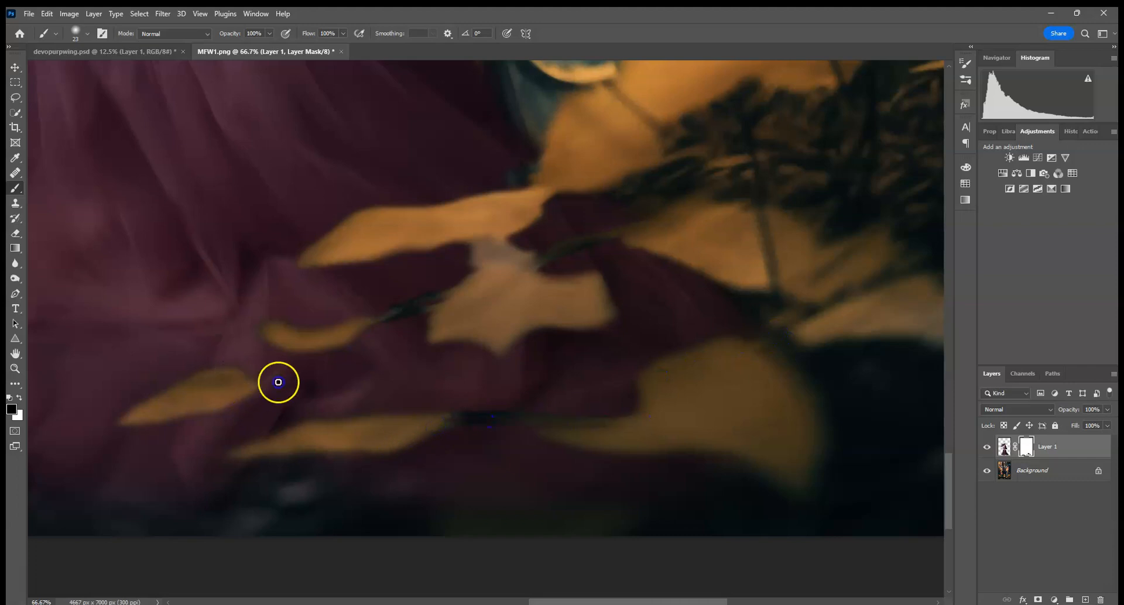
mouse_move(462, 343)
left_mouse_down()
mouse_move(345, 371)
mouse_move(297, 374)
left_mouse_up()
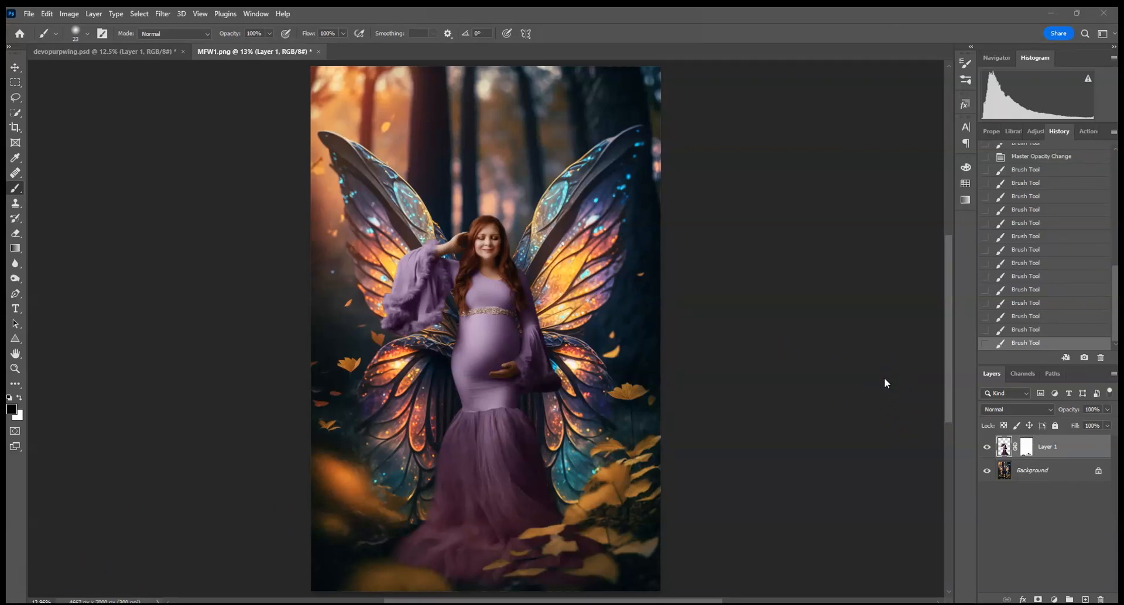
- Target the woman's layer mask with a 177 px brush at 22% opacity and brush over the middle stem on the hem
key("ctrl+plus")
key("ctrl+plus")
key("ctrl+plus")
key("ctrl+plus")
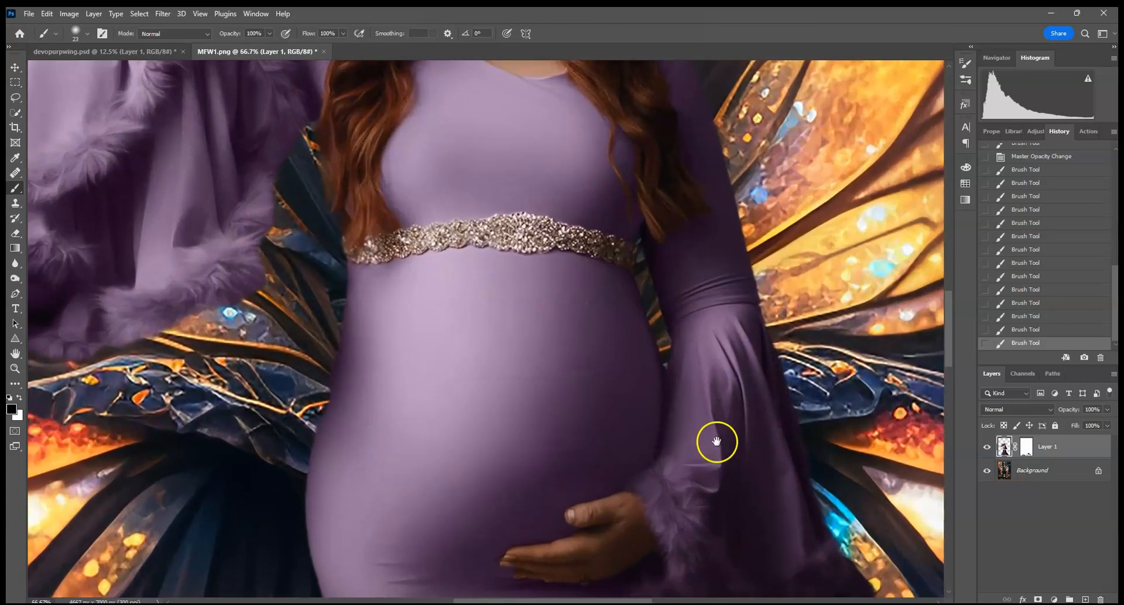
left_click_drag(717, 444, 499, 132)
left_click_drag(702, 253, 302, 280)
left_click(1026, 447)
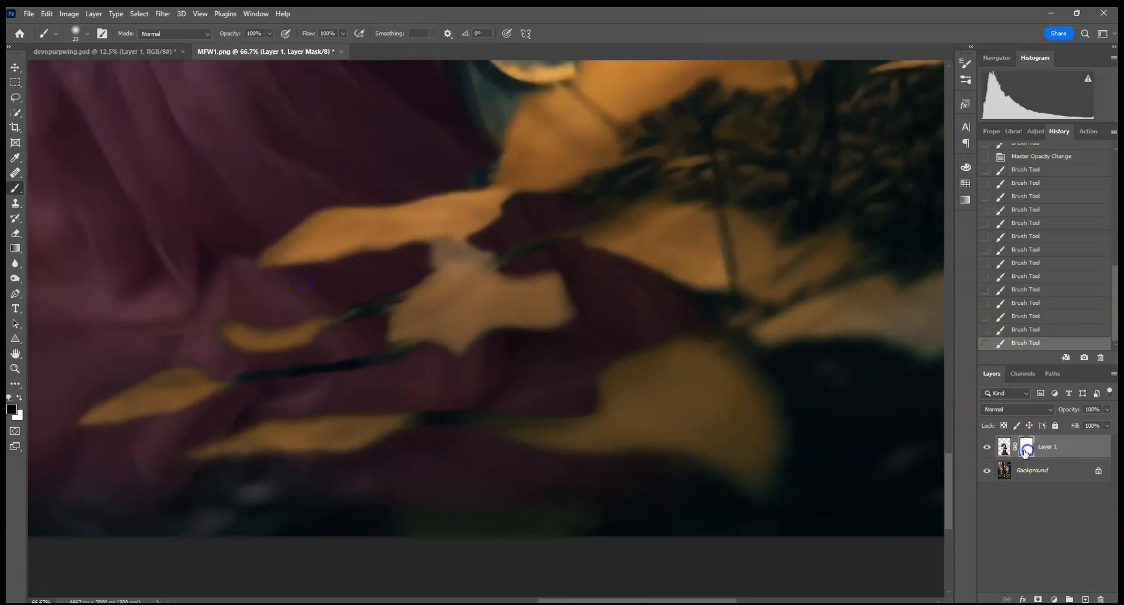
left_click(87, 33)
left_click(101, 70)
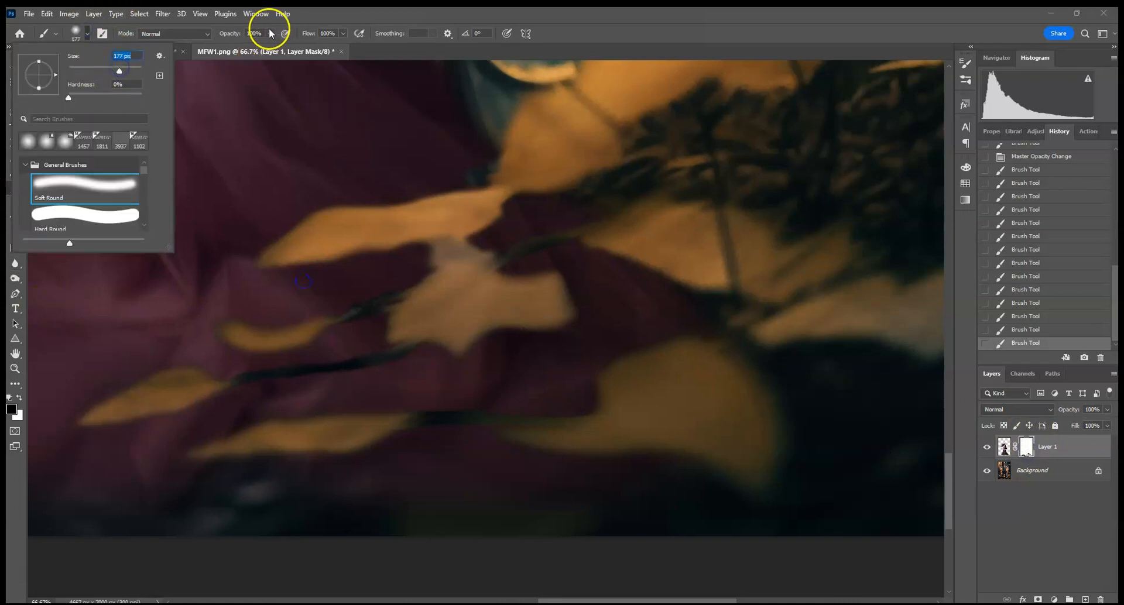
left_click_drag(269, 33, 228, 44)
left_click_drag(354, 365, 340, 365)
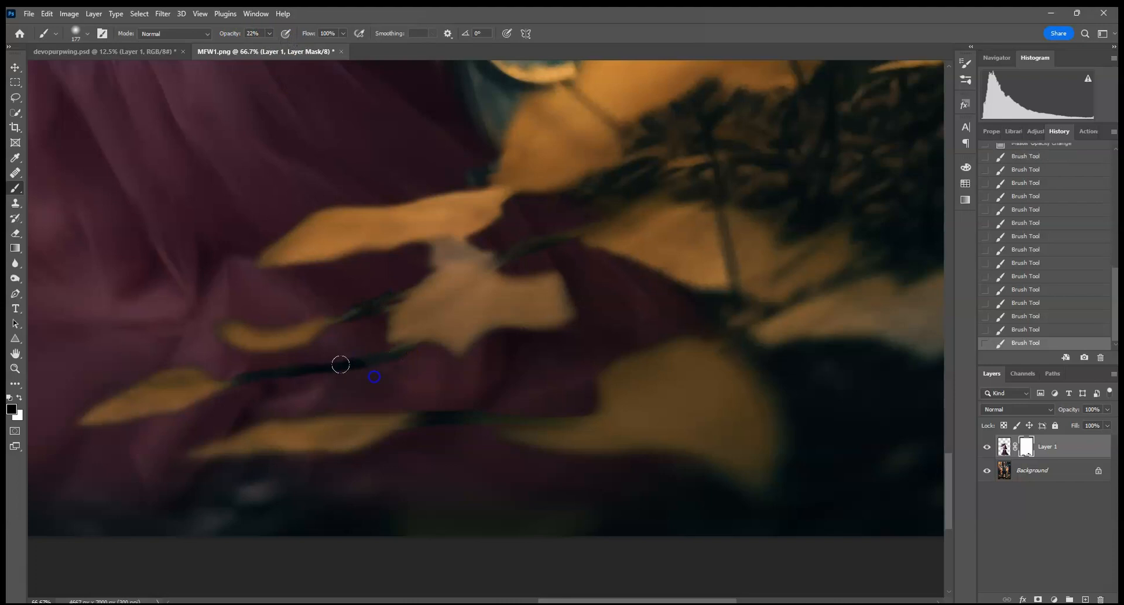
- Paint white on the mask at 22% opacity to fade the dark stems and soften the leaf edges into the dress
key("x")
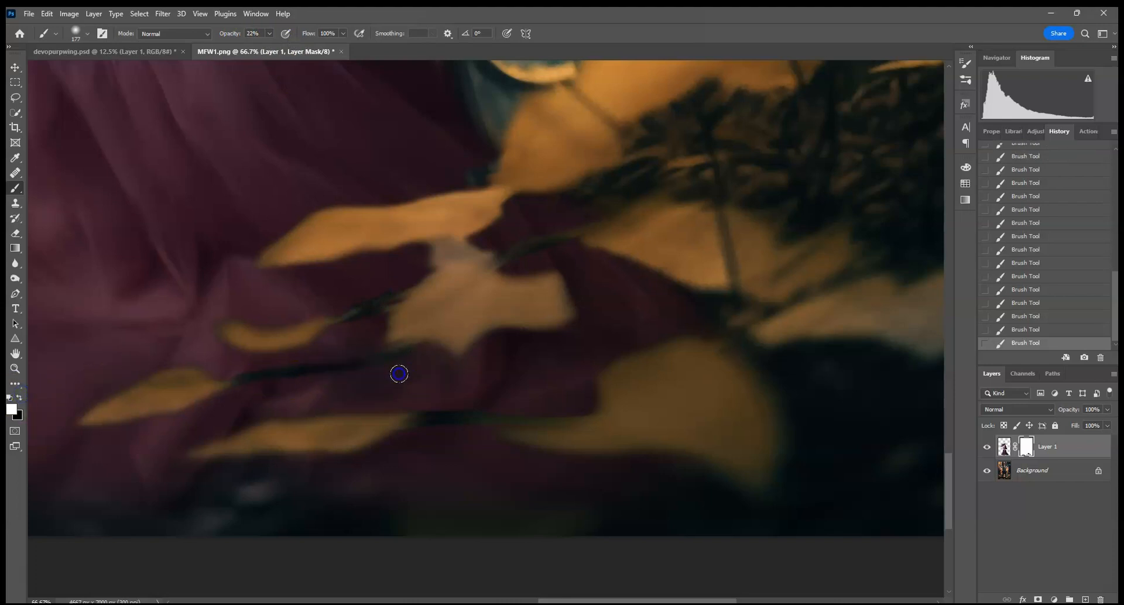
left_click_drag(242, 379, 304, 375)
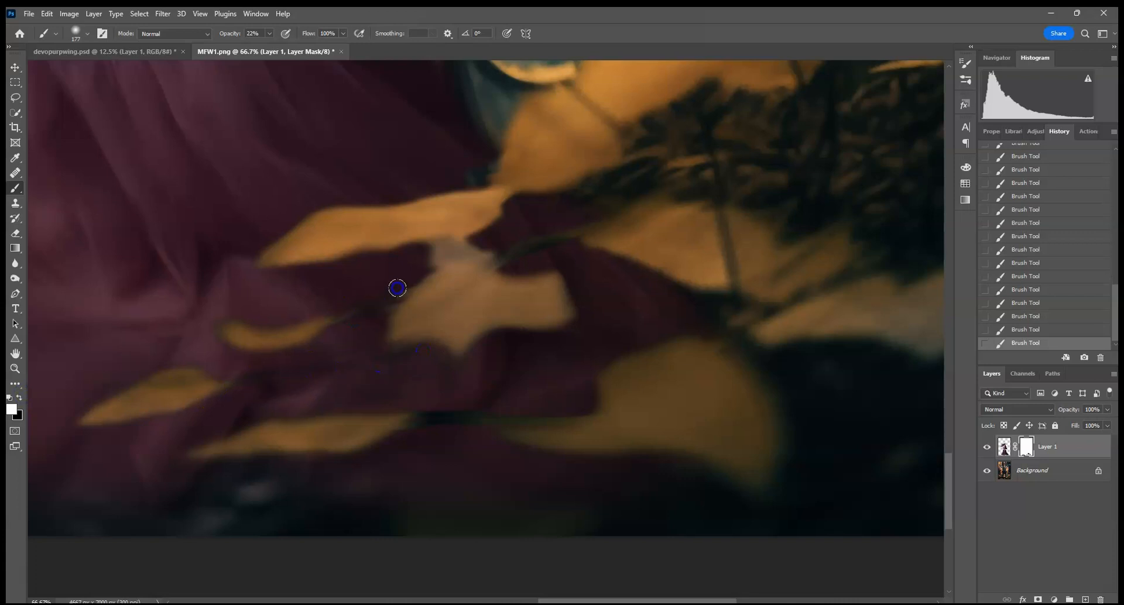
left_click(571, 229)
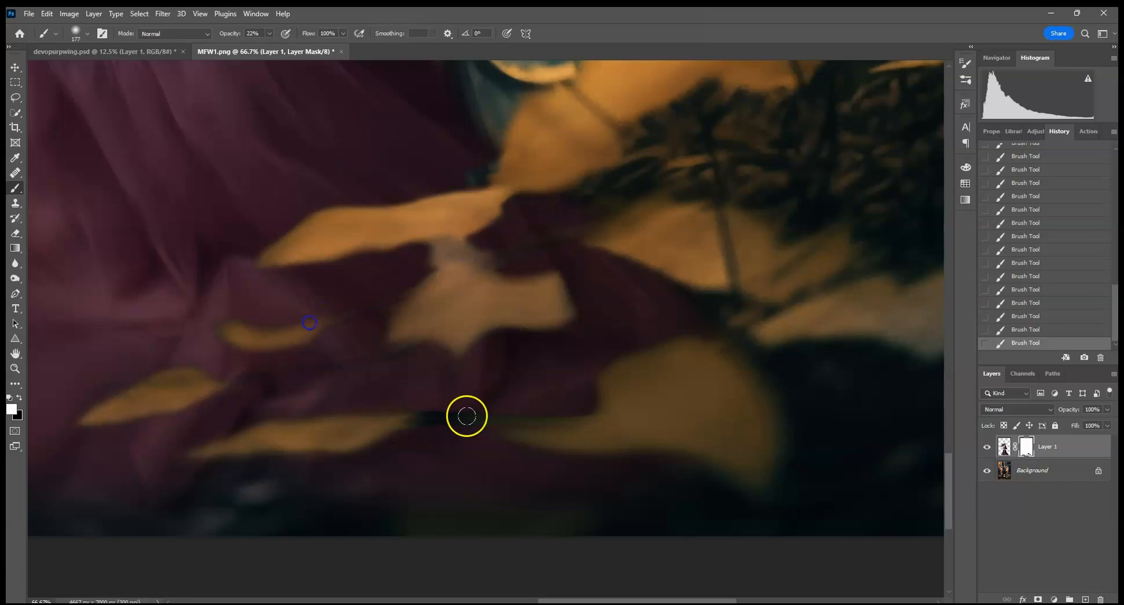
left_click(383, 359)
left_click(720, 278)
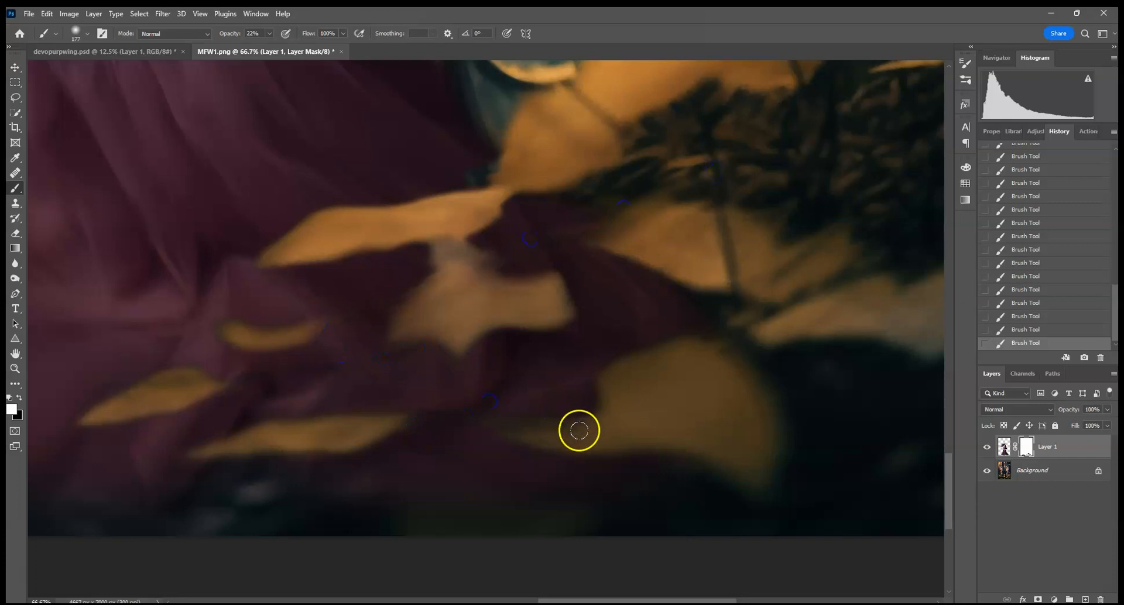
mouse_move(371, 293)
left_mouse_down()
mouse_move(466, 244)
mouse_move(393, 275)
left_mouse_up()
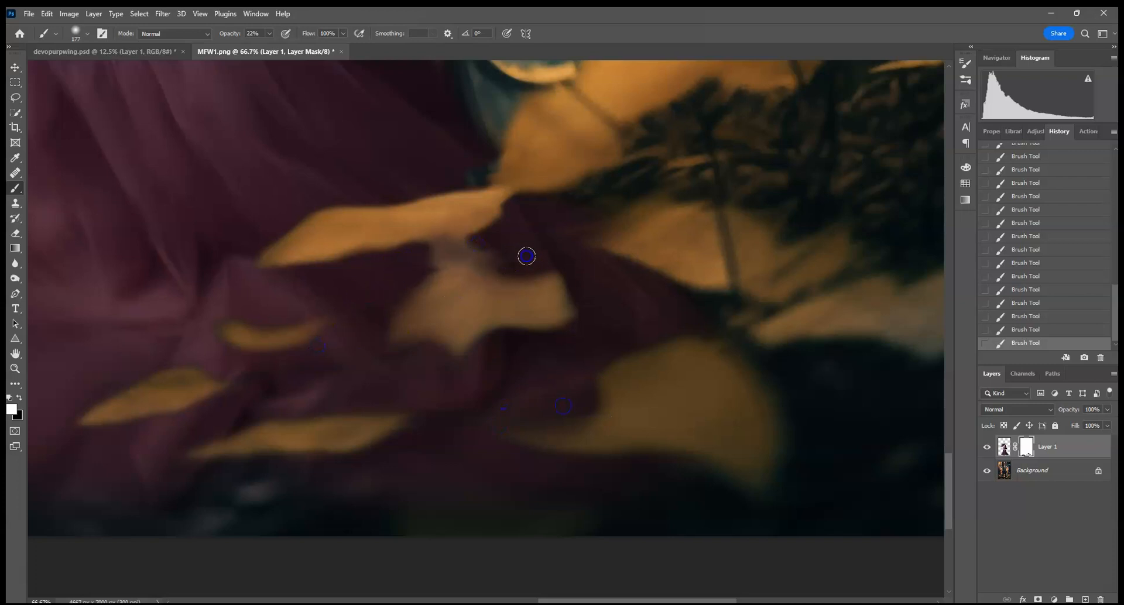
key("ctrl+0")
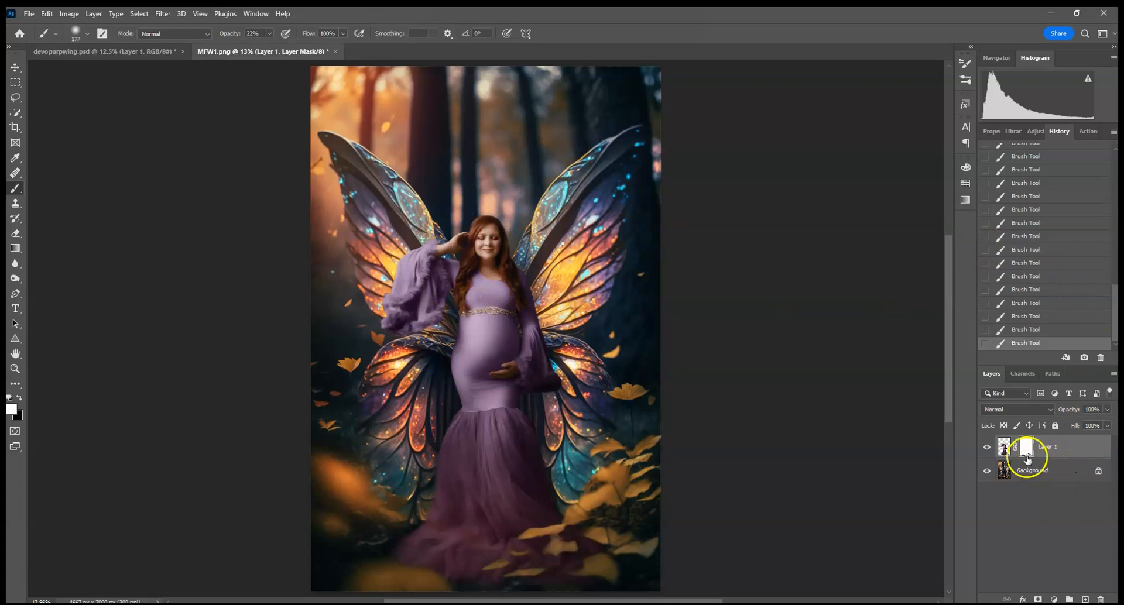
- Dodge the Highlights along the raised sleeve, arm and hair on the woman's layer, using a 306 px brush at 20% exposure
left_click(1003, 448)
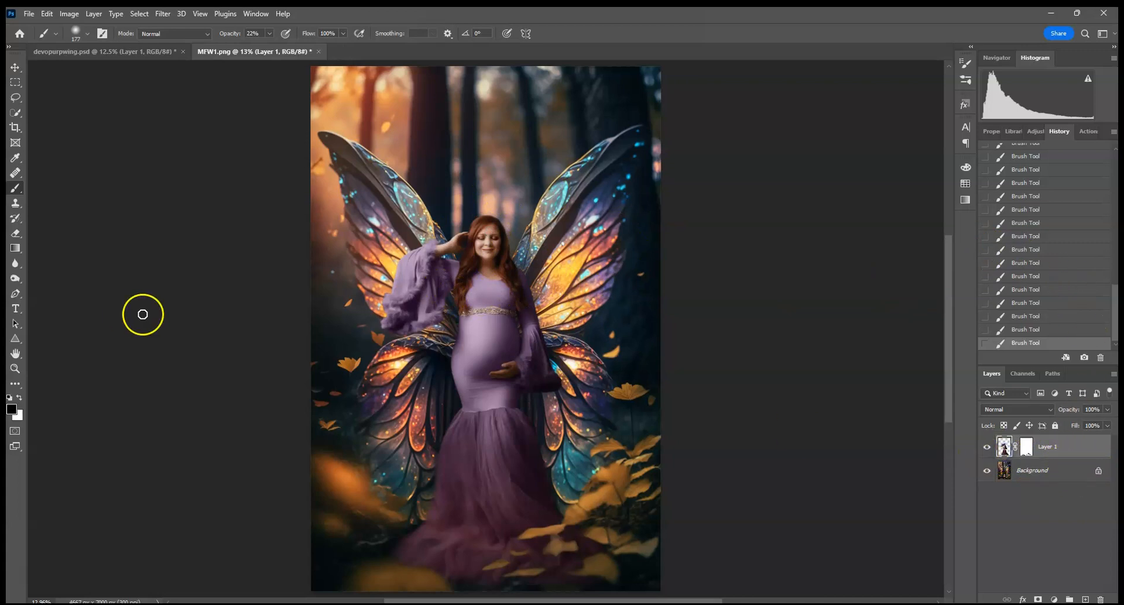
left_click(16, 279)
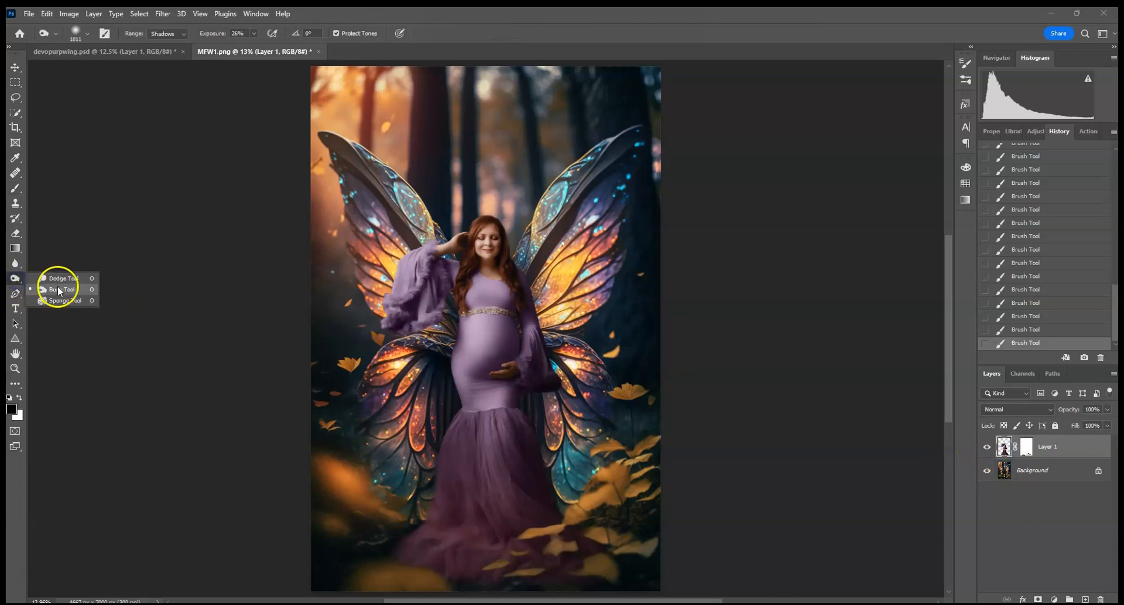
left_click(63, 279)
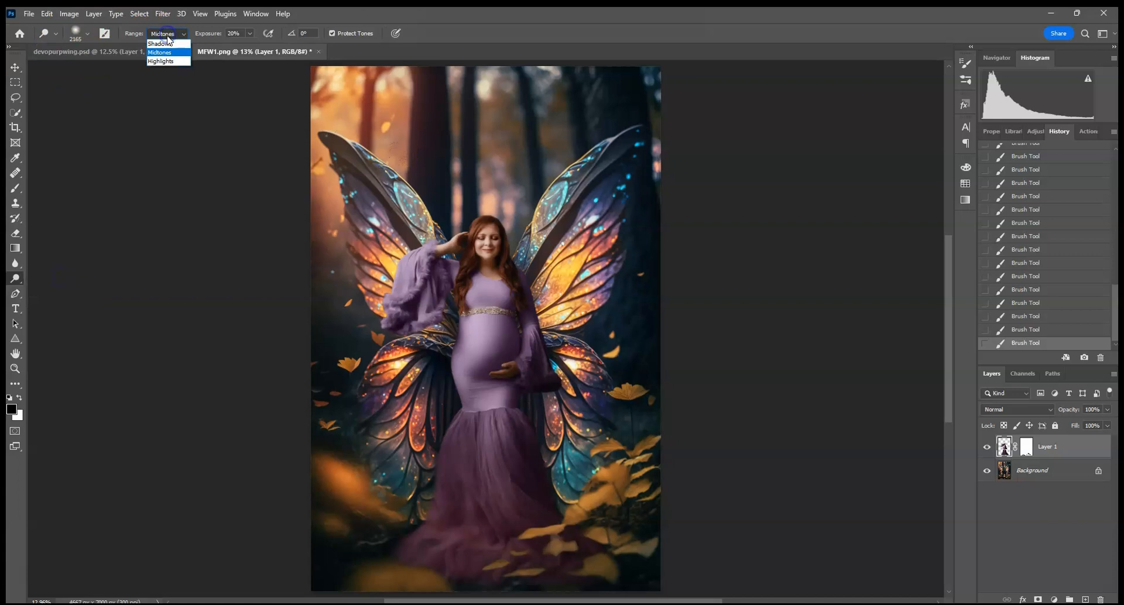
left_click(157, 61)
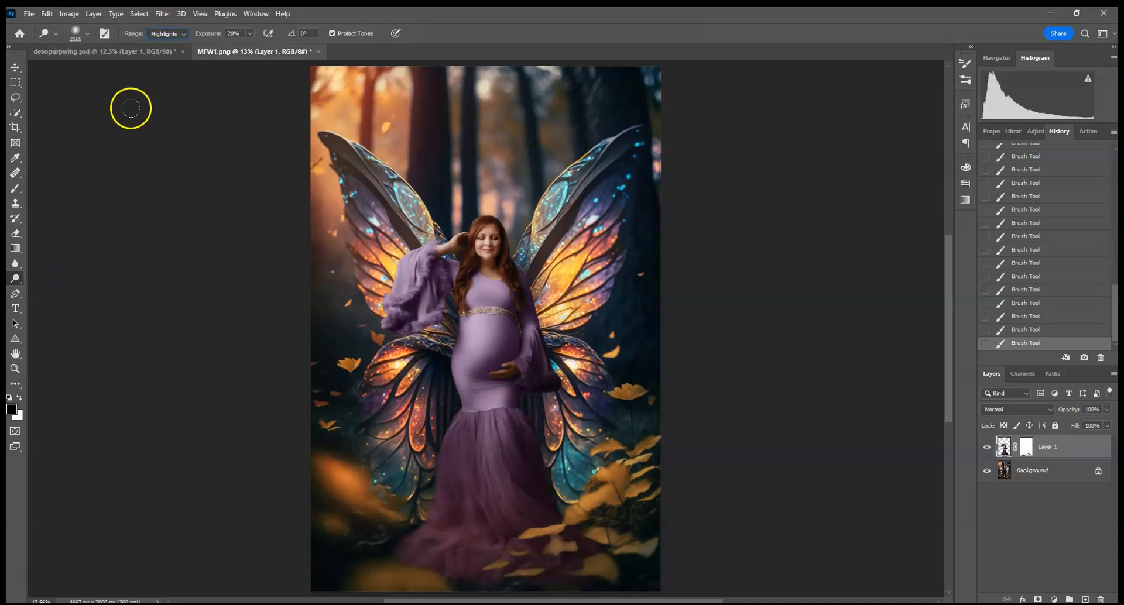
key("ctrl+plus")
key("ctrl+plus")
key("ctrl+plus")
key("ctrl+plus")
key("ctrl+plus")
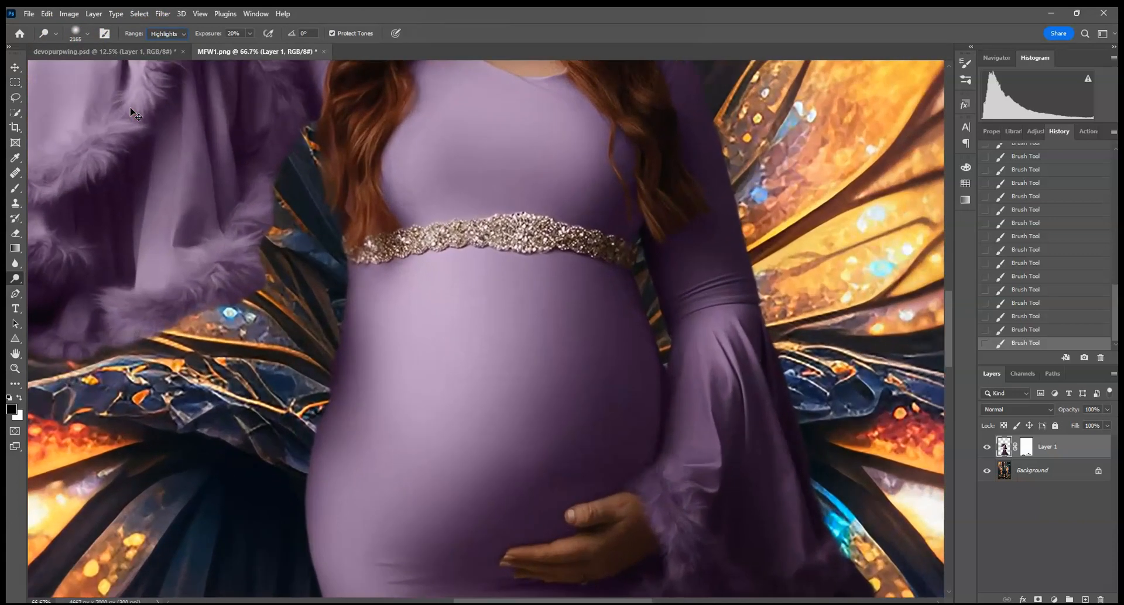
scroll(715, 231, "up", 8)
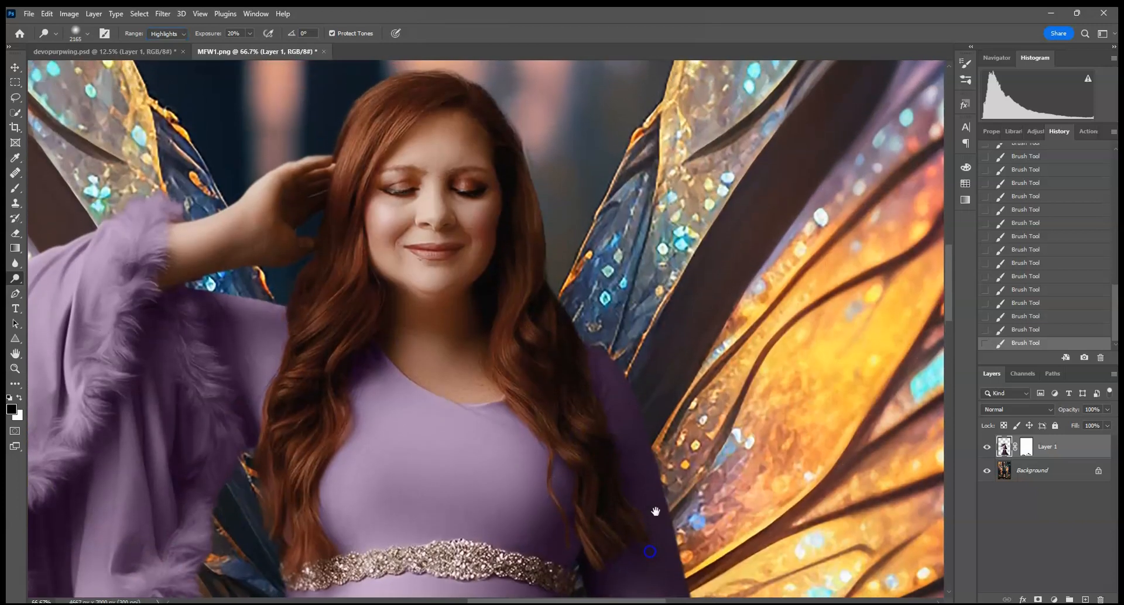
left_click(88, 34)
left_click(127, 68)
mouse_move(100, 337)
left_mouse_down()
mouse_move(88, 353)
mouse_move(12, 334)
mouse_move(165, 282)
mouse_move(299, 319)
mouse_move(270, 304)
mouse_move(376, 178)
mouse_move(363, 211)
left_mouse_up()
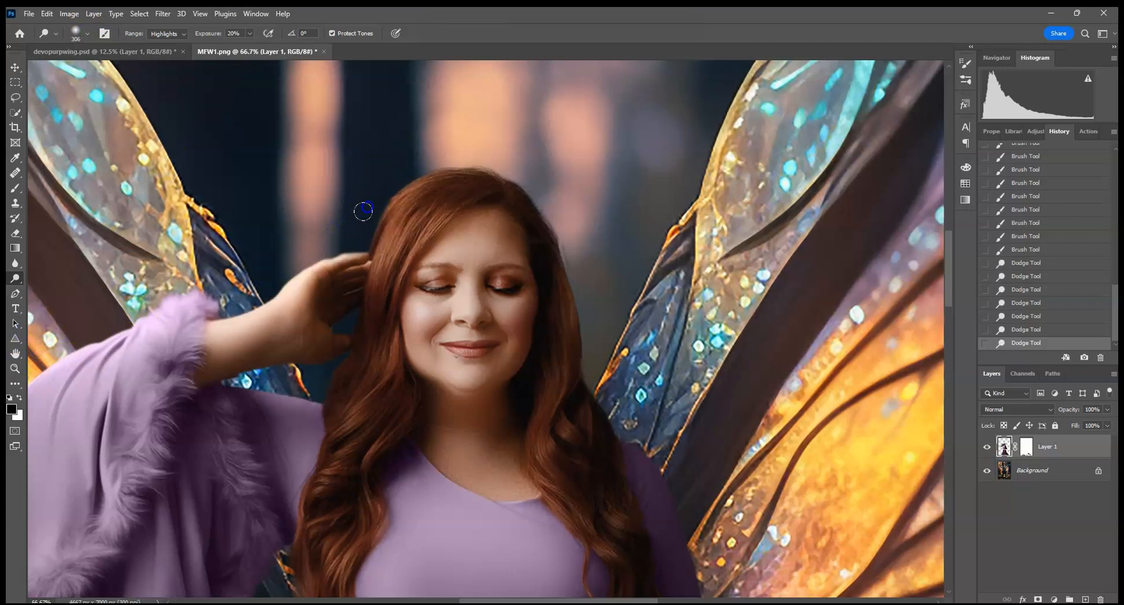
mouse_move(331, 255)
left_mouse_down()
mouse_move(404, 174)
mouse_move(545, 79)
left_mouse_up()
- Dodge the outer edge and fur trim of the raised sleeve
mouse_move(279, 158)
left_mouse_down()
mouse_move(171, 258)
mouse_move(151, 363)
left_mouse_up()
mouse_move(151, 363)
left_mouse_down()
mouse_move(192, 248)
mouse_move(119, 413)
mouse_move(210, 218)
left_mouse_up()
mouse_move(185, 300)
left_mouse_down()
mouse_move(141, 351)
mouse_move(153, 422)
left_mouse_up()
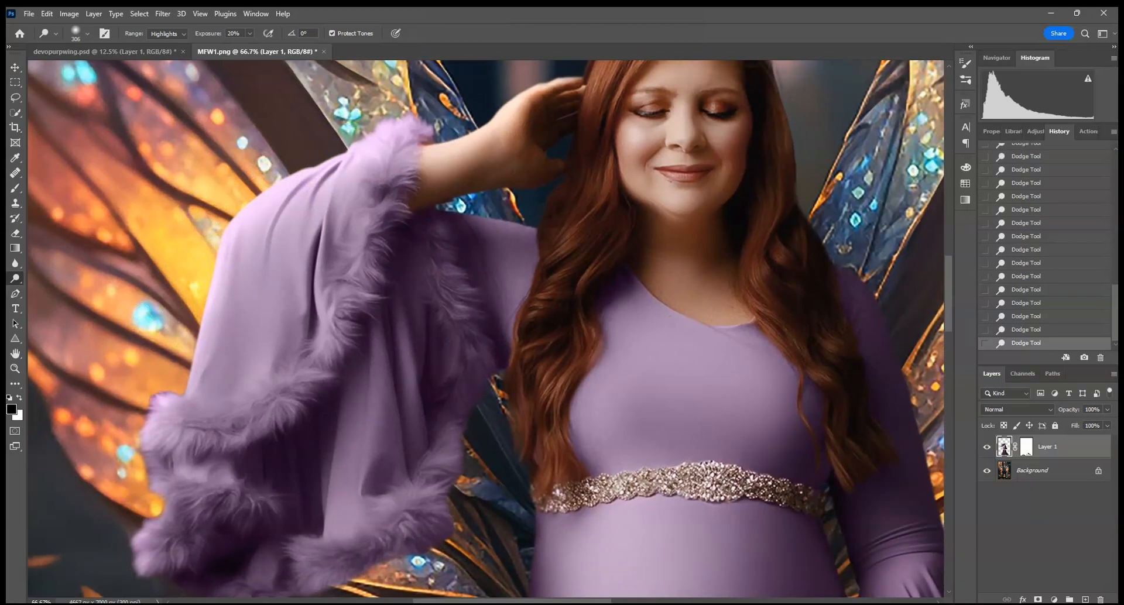
left_click_drag(213, 520, 216, 256)
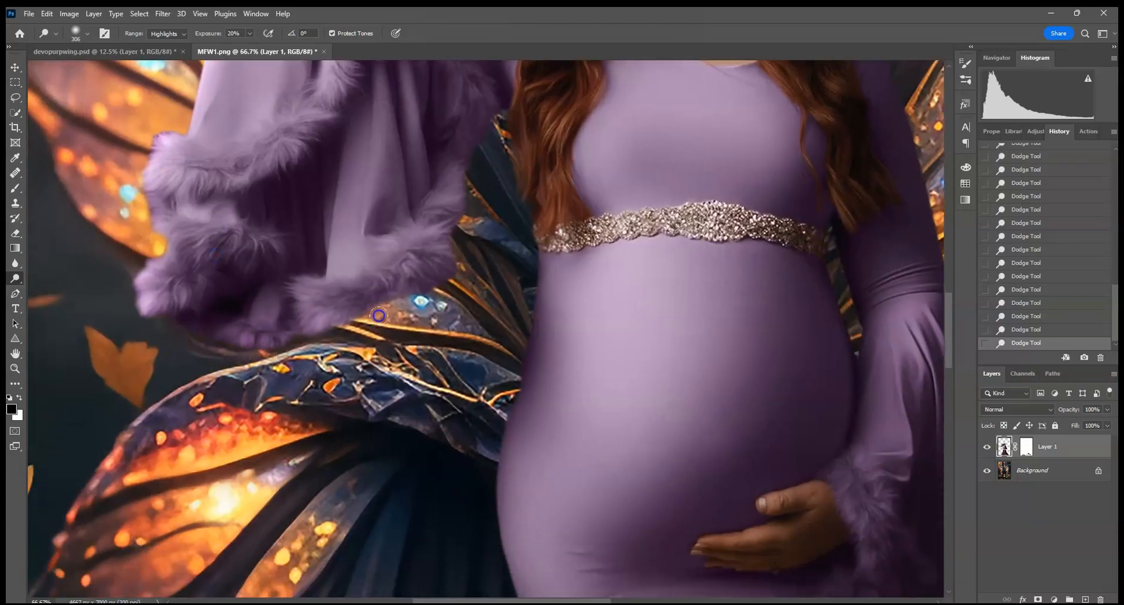
left_click(144, 182)
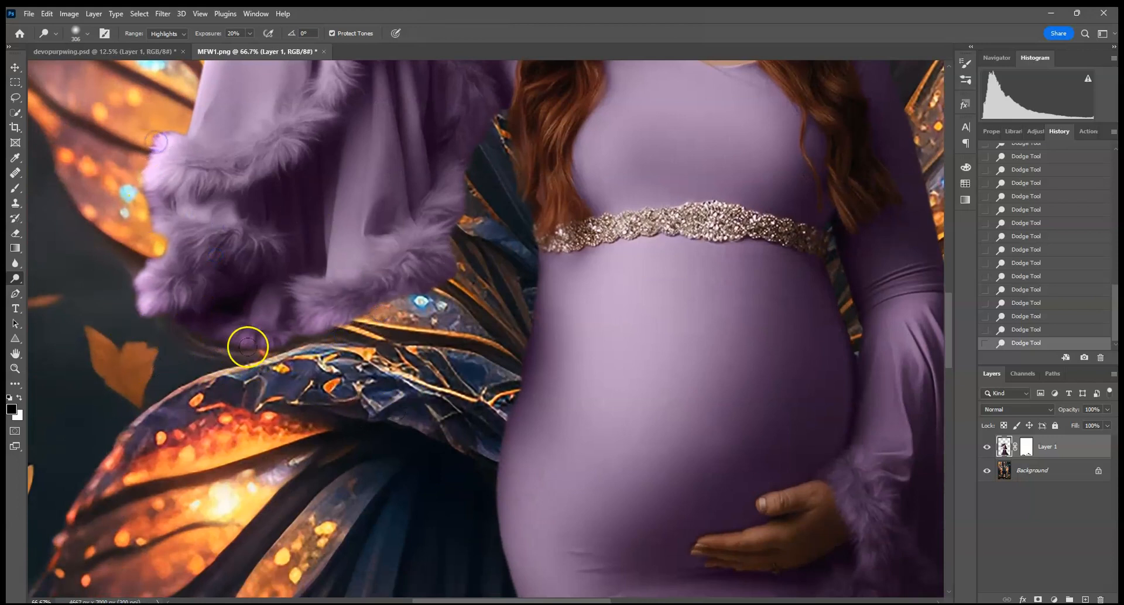
- Dodge the edge of the dress along the belly on the raised-sleeve side
left_click_drag(541, 508, 326, 442)
left_click(498, 380)
left_click_drag(647, 193, 650, 420)
left_click_drag(649, 242, 640, 409)
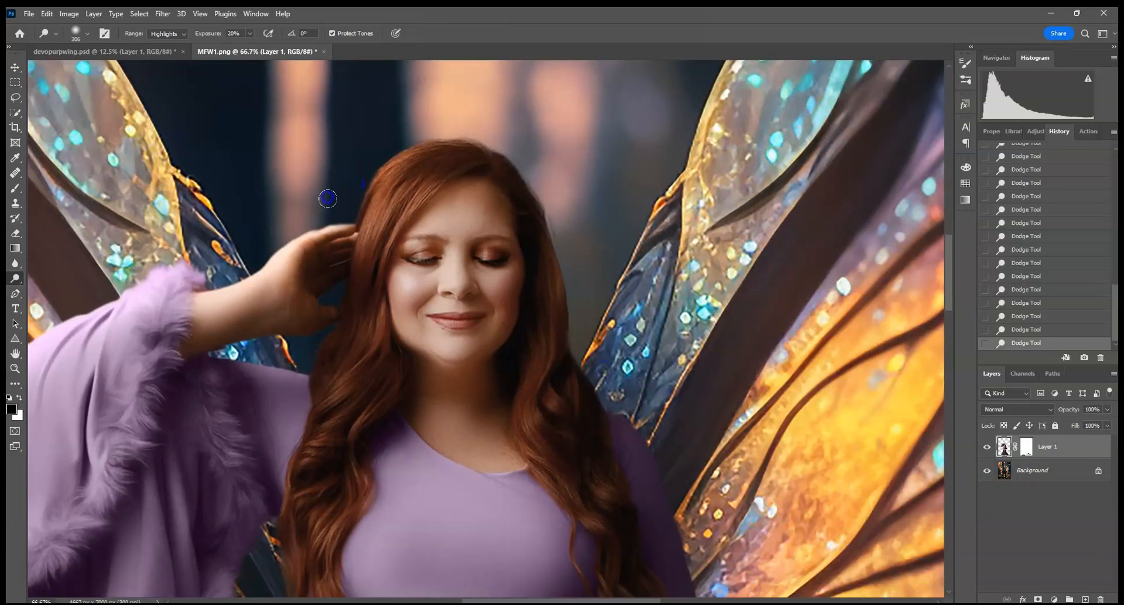
- Dodge the cuff of the raised sleeve and the outer edge of the skirt down towards the hem
left_click_drag(170, 283, 193, 267)
left_click_drag(363, 339, 551, 85)
mouse_move(538, 490)
left_mouse_down()
mouse_move(580, 361)
mouse_move(492, 70)
left_mouse_up()
left_click_drag(496, 444, 504, 110)
left_click_drag(469, 398, 451, 142)
left_click_drag(327, 357, 320, 390)
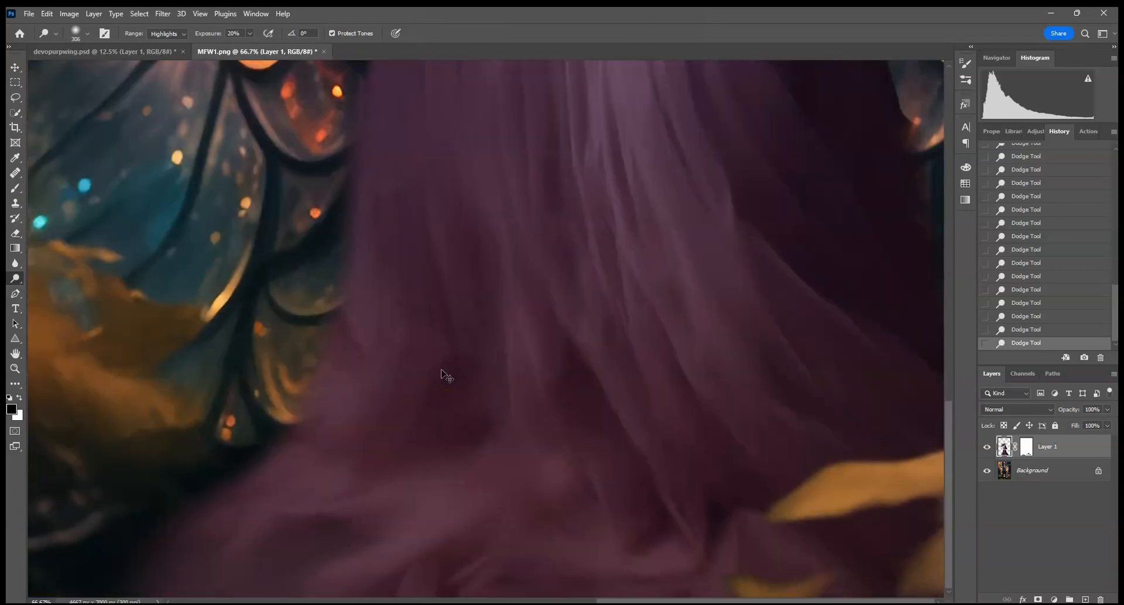
- Try dodging the top of the hair with the whole image in view, and delete the last four dodge strokes from the history
key("ctrl+0")
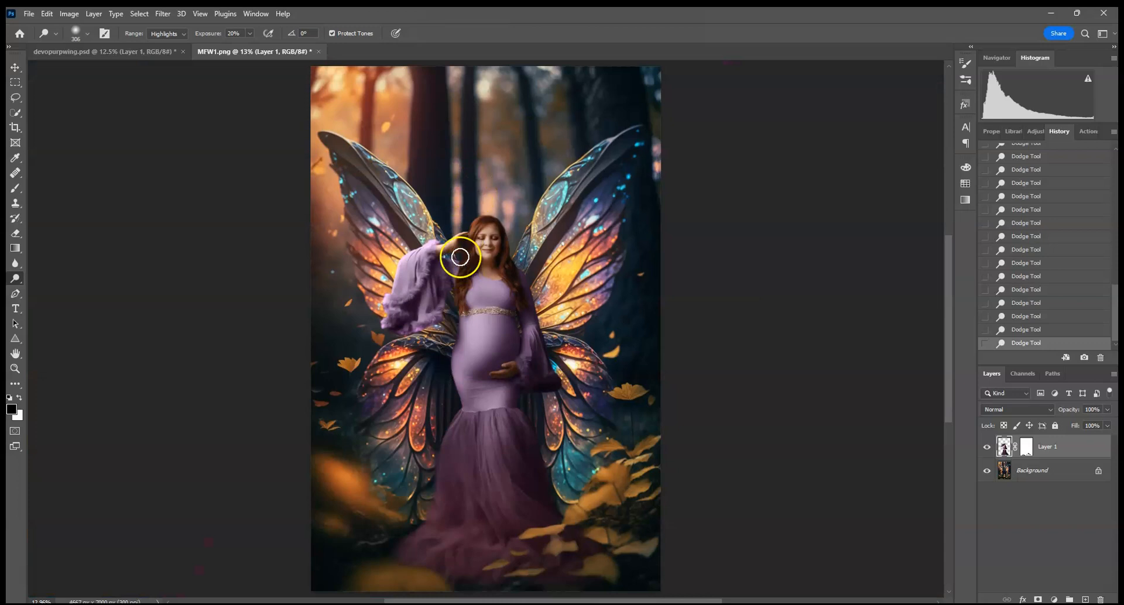
left_click(489, 217)
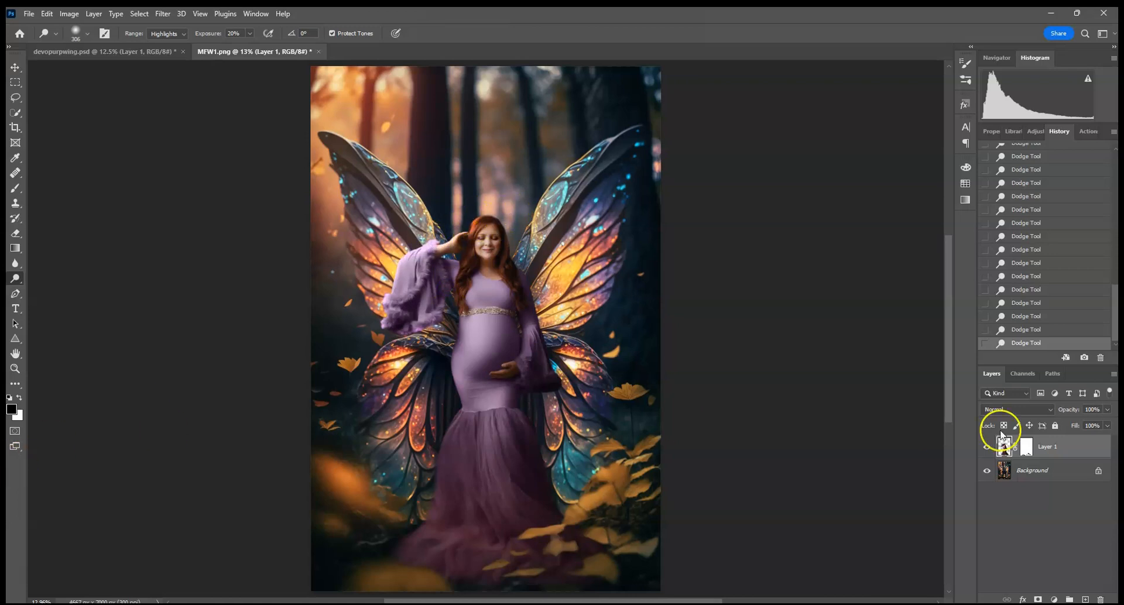
left_click(1034, 289)
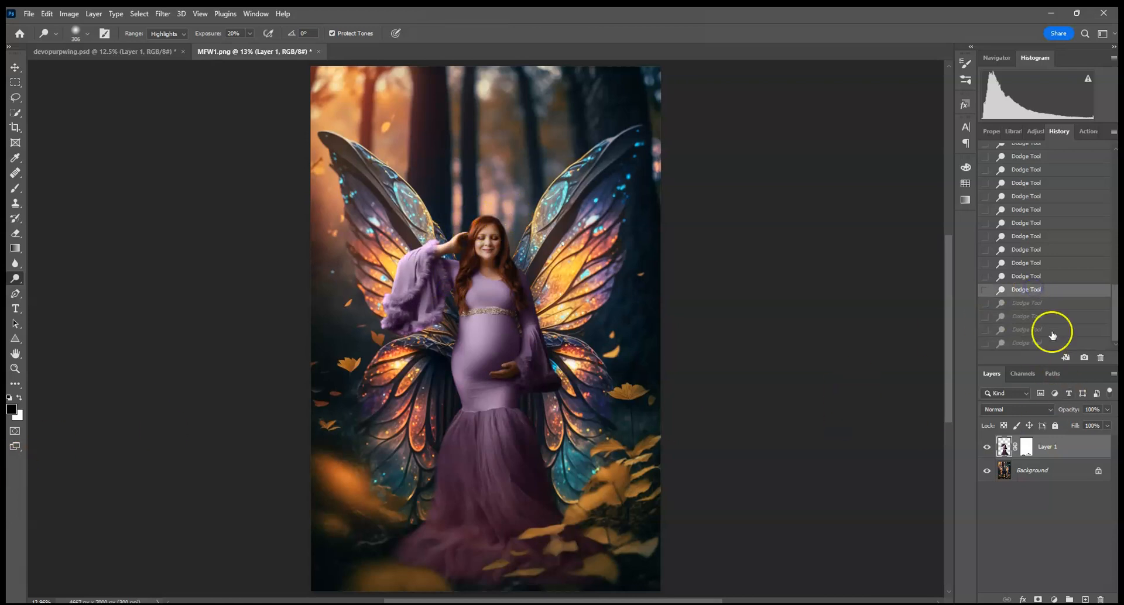
left_click(1100, 357)
- Dodge the edges of the hair, the raised sleeve's lower trim and the left edge of the skirt
left_click(509, 231)
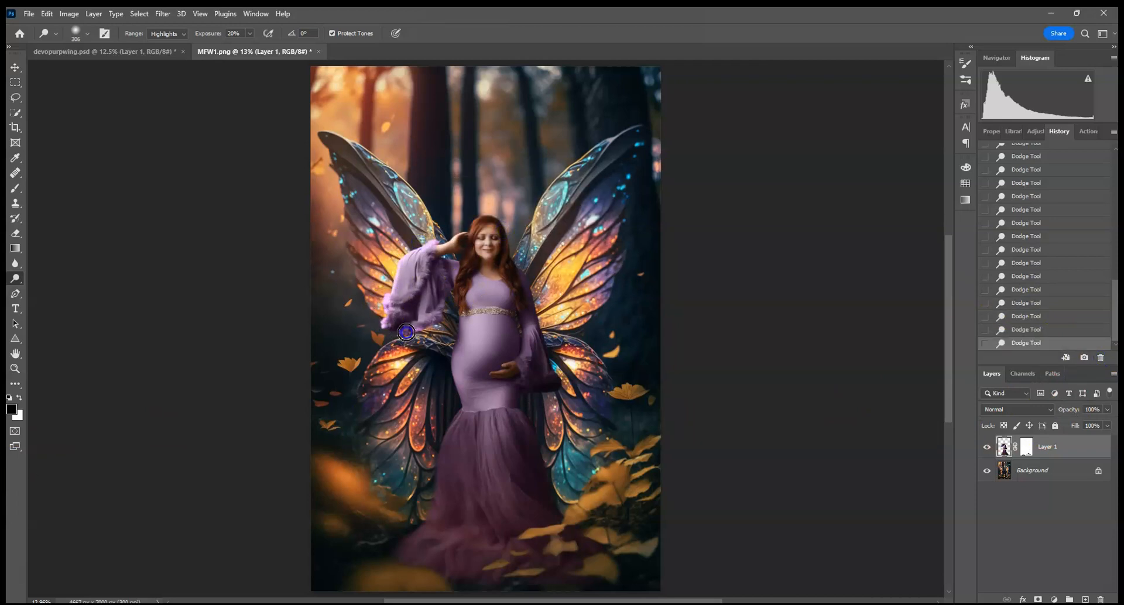
left_click(456, 262)
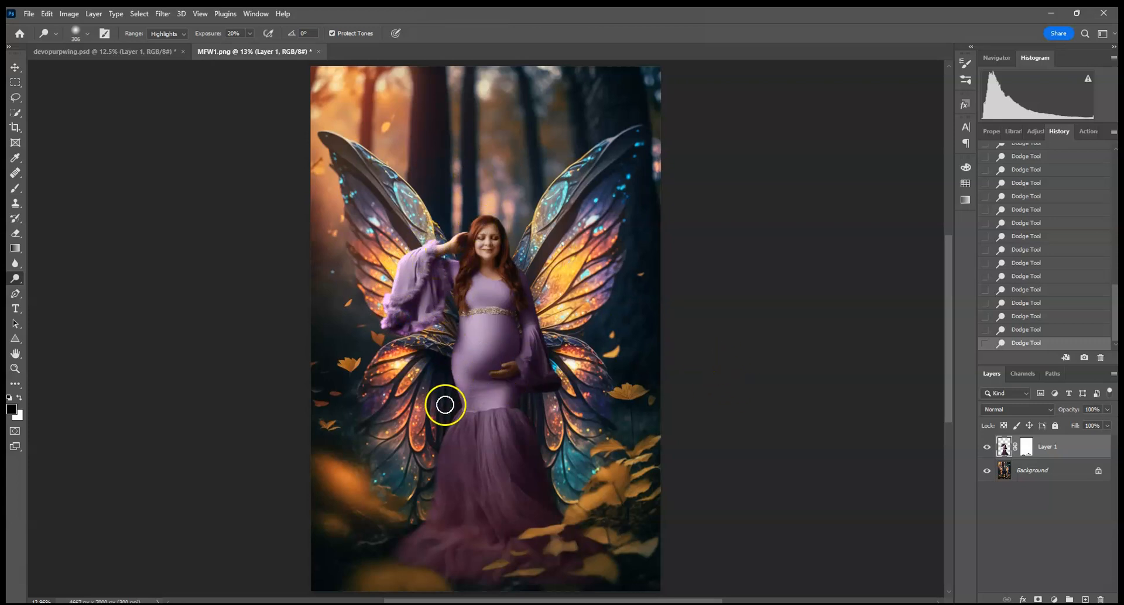
left_click(439, 507)
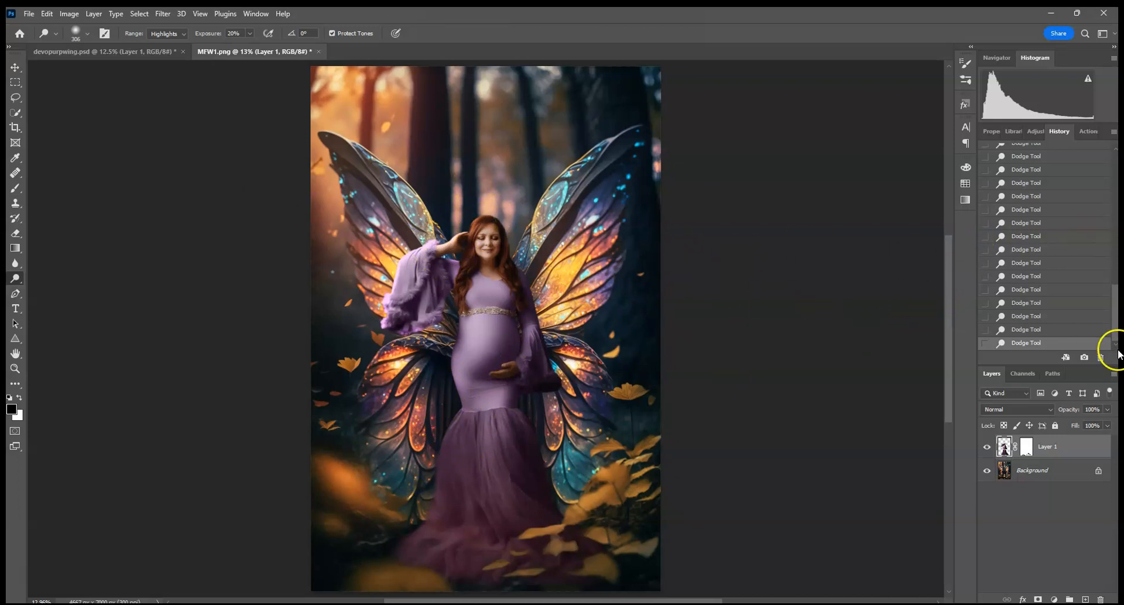
- Add a new layer above the woman's layer, set its blend mode to Color, and clip it to the woman's layer
left_click(1087, 600)
left_click(1015, 409)
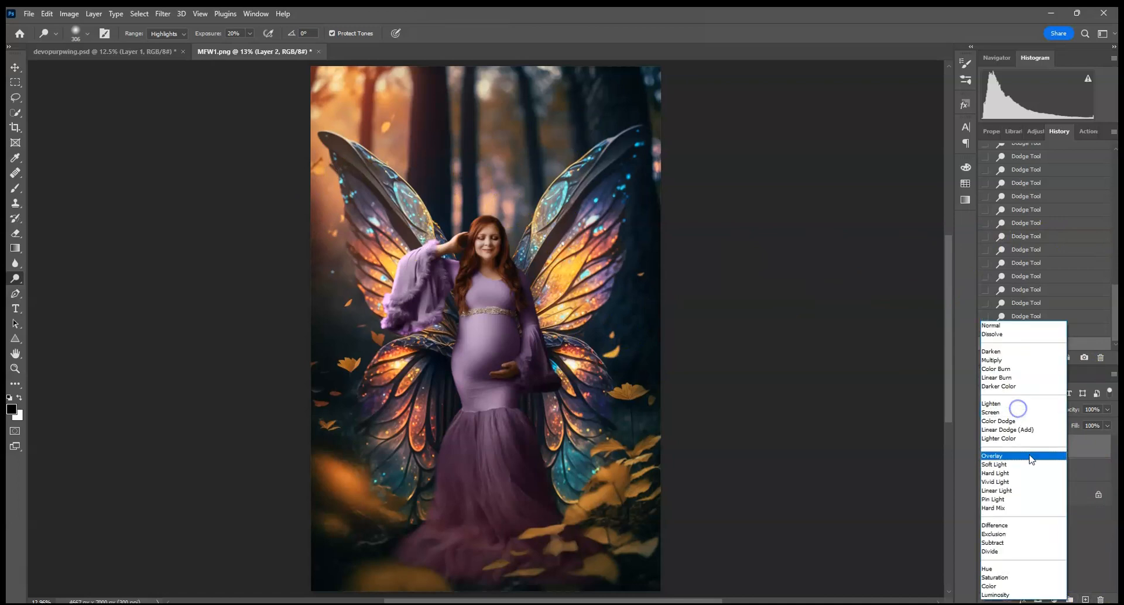
left_click(1024, 587)
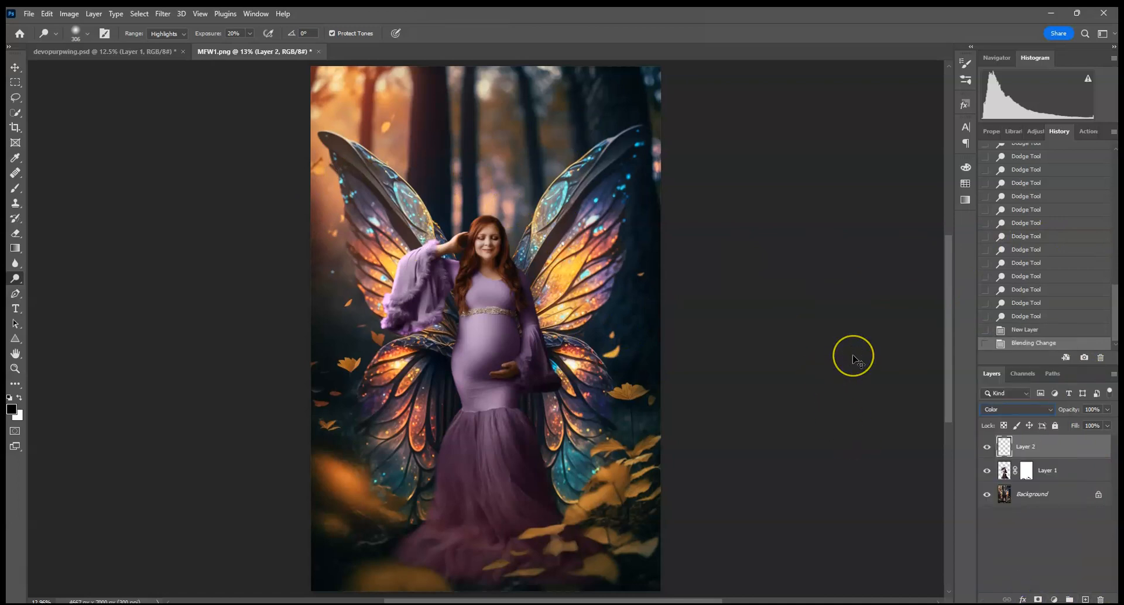
key("ctrl+plus")
key("ctrl+plus")
key("ctrl+plus")
key("ctrl+plus")
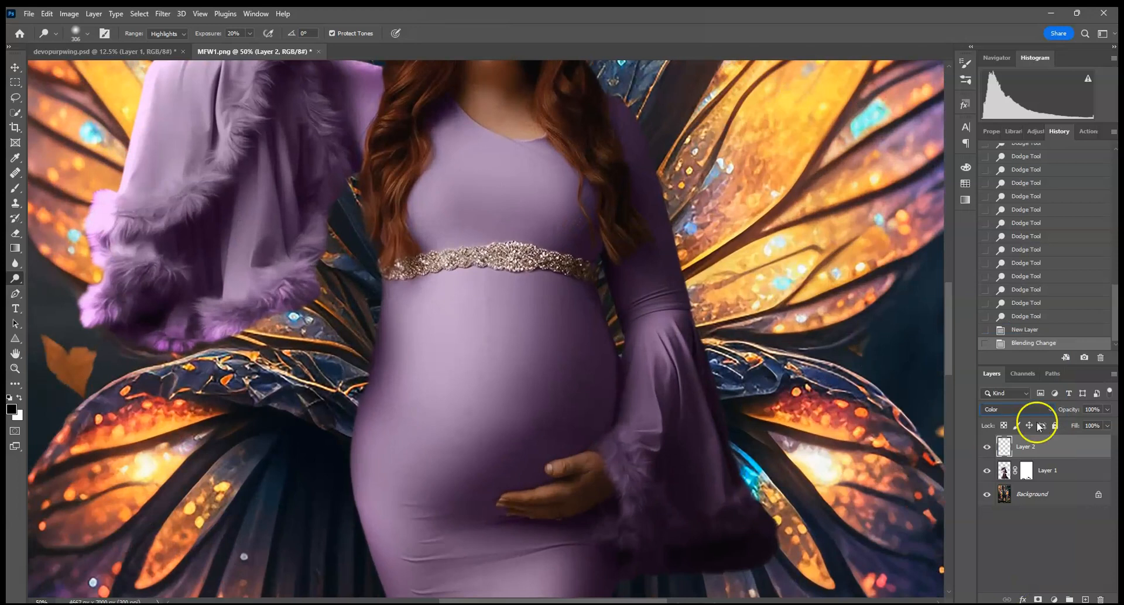
right_click(1072, 452)
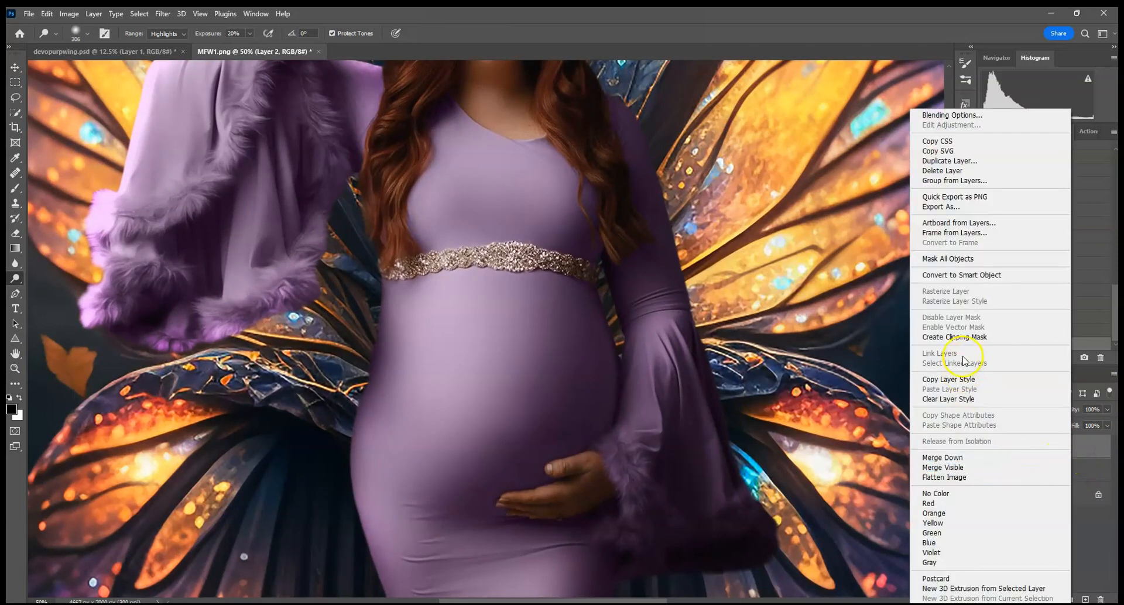
left_click(960, 337)
- Paint yellow at 100% brush opacity along the raised sleeve's outer edge, its lower fur trim and the top of the upper arm
left_click_drag(406, 261, 544, 353)
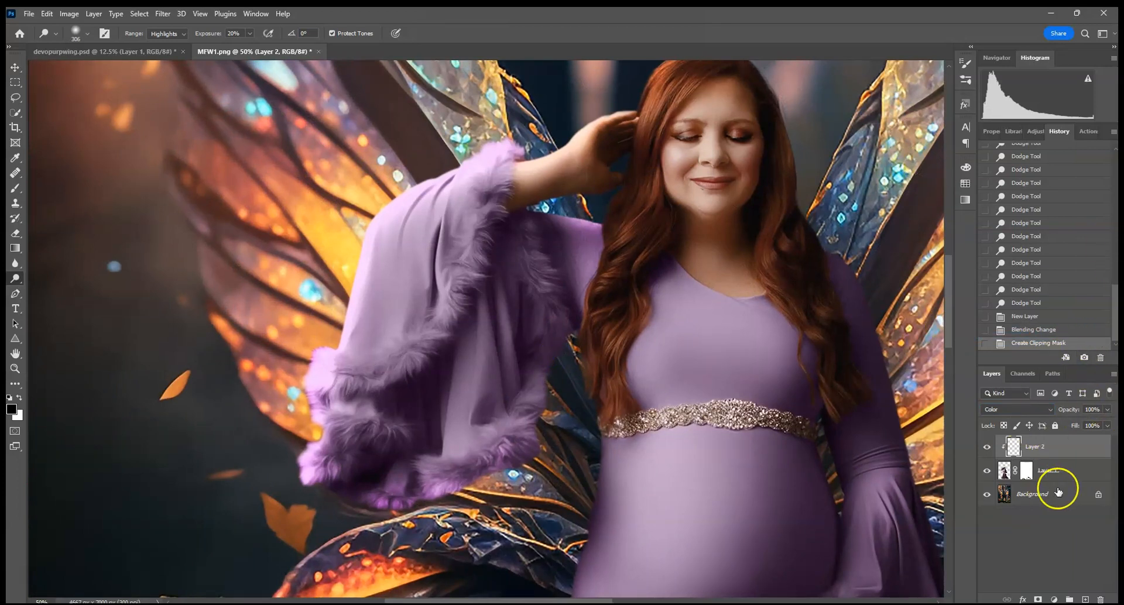
left_click(13, 188)
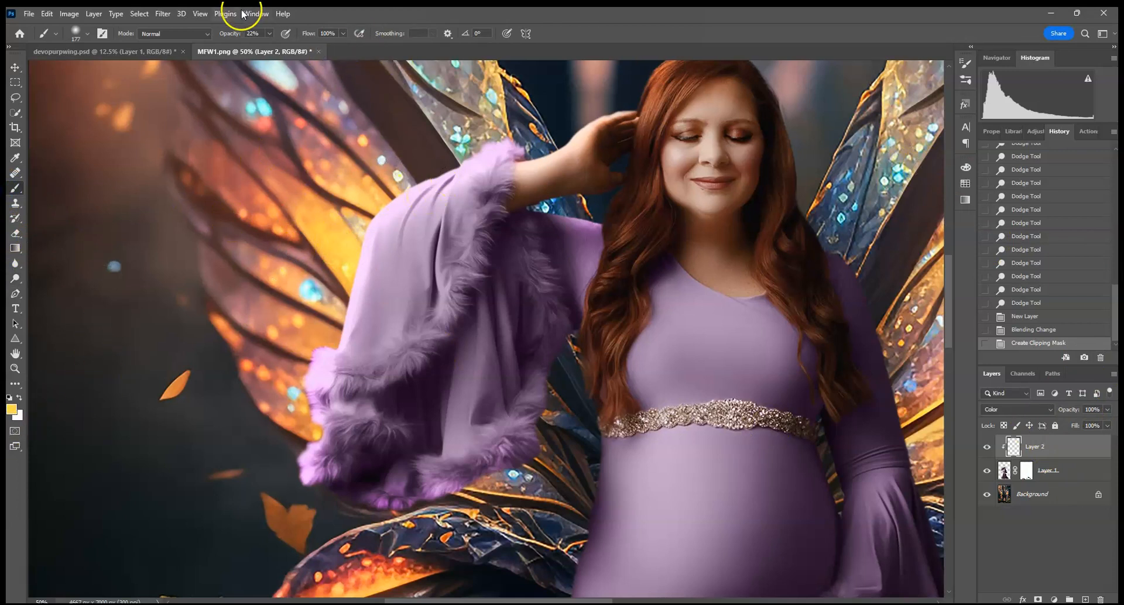
left_click(269, 33)
left_click_drag(268, 46, 375, 30)
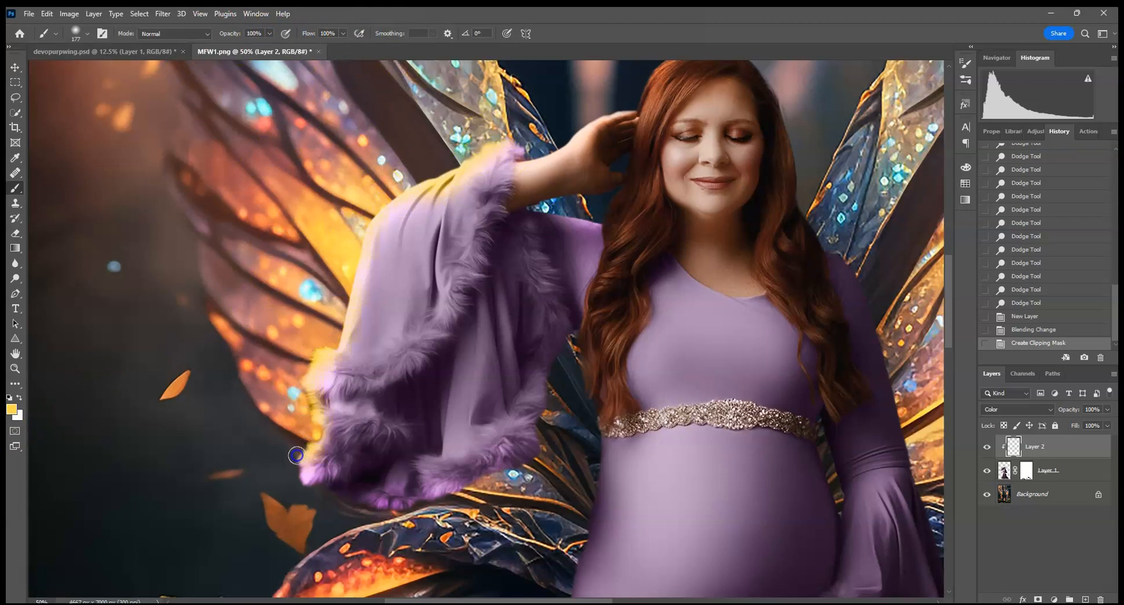
left_click_drag(406, 517, 494, 507)
left_click(472, 506)
left_click(521, 482)
left_click(567, 462)
left_click(560, 214)
left_click(582, 218)
left_click(593, 221)
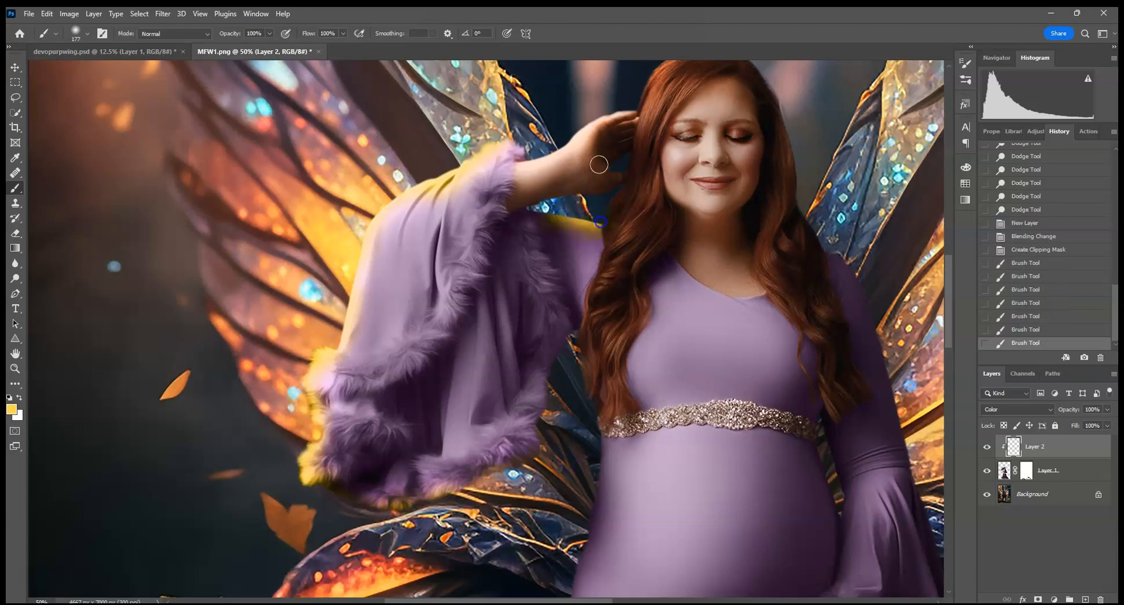
- Lower the opacity of the yellow Color layer to 32%
left_click_drag(555, 384, 481, 177)
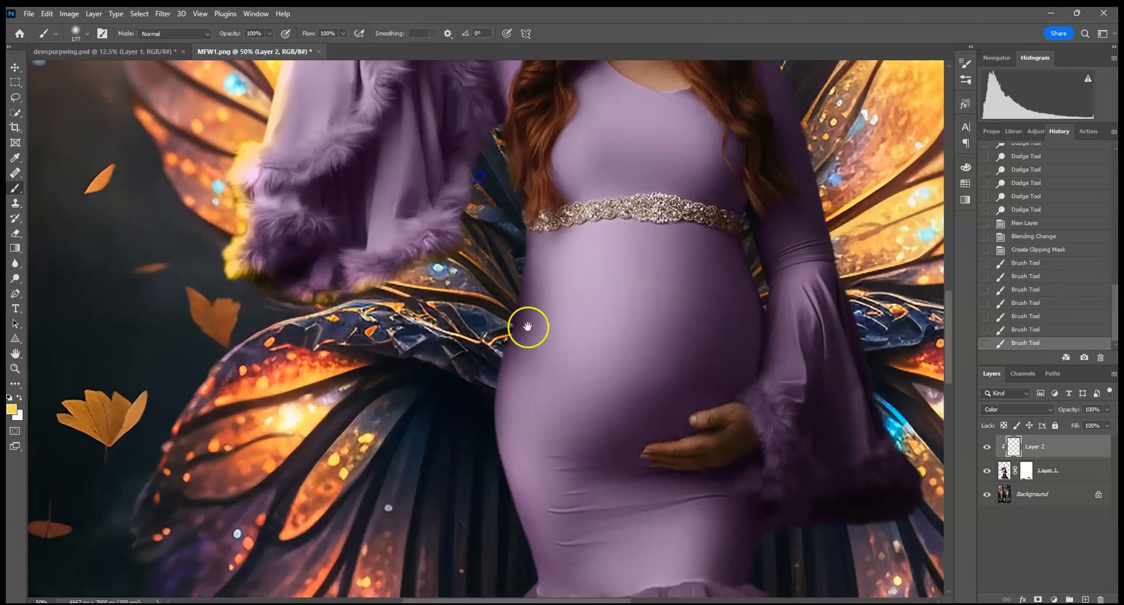
scroll(840, 226, "up", 5)
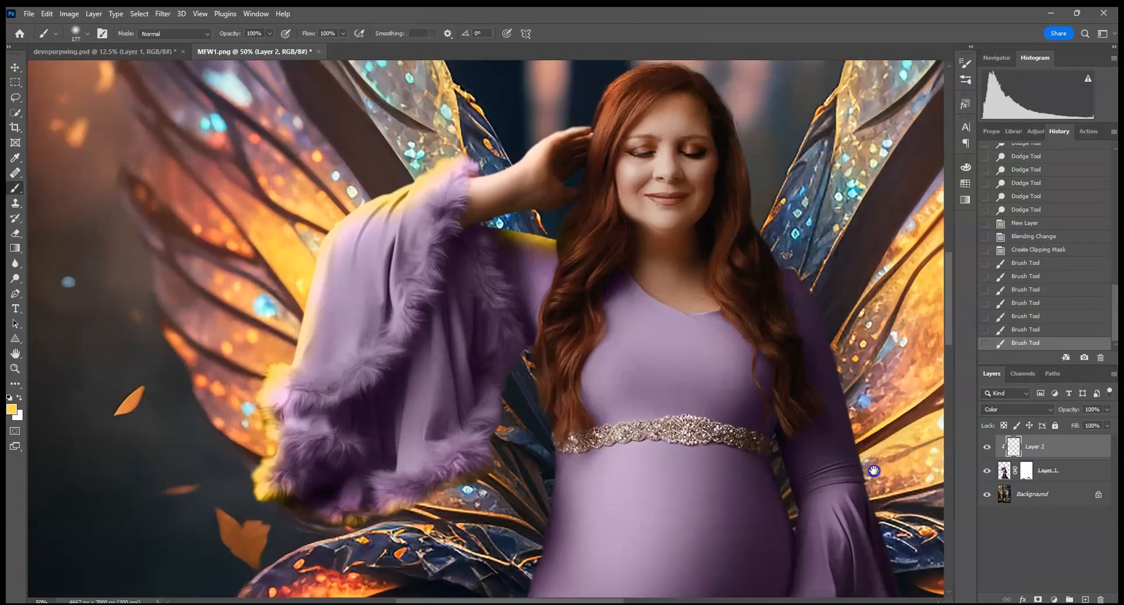
left_click(1107, 409)
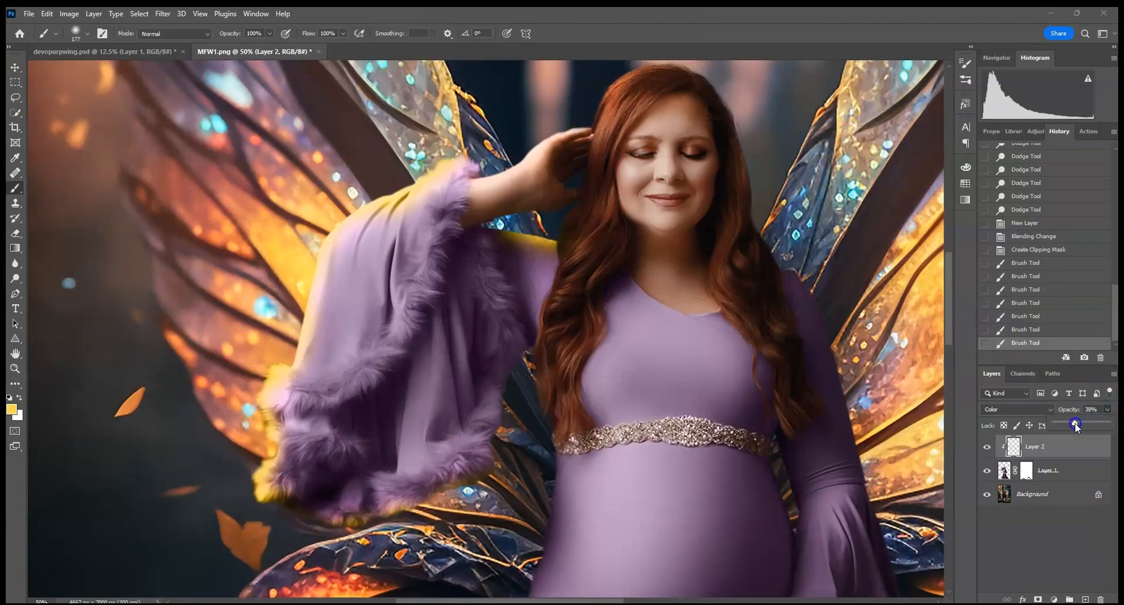
left_click_drag(1075, 425, 1074, 423)
key("ctrl+0")
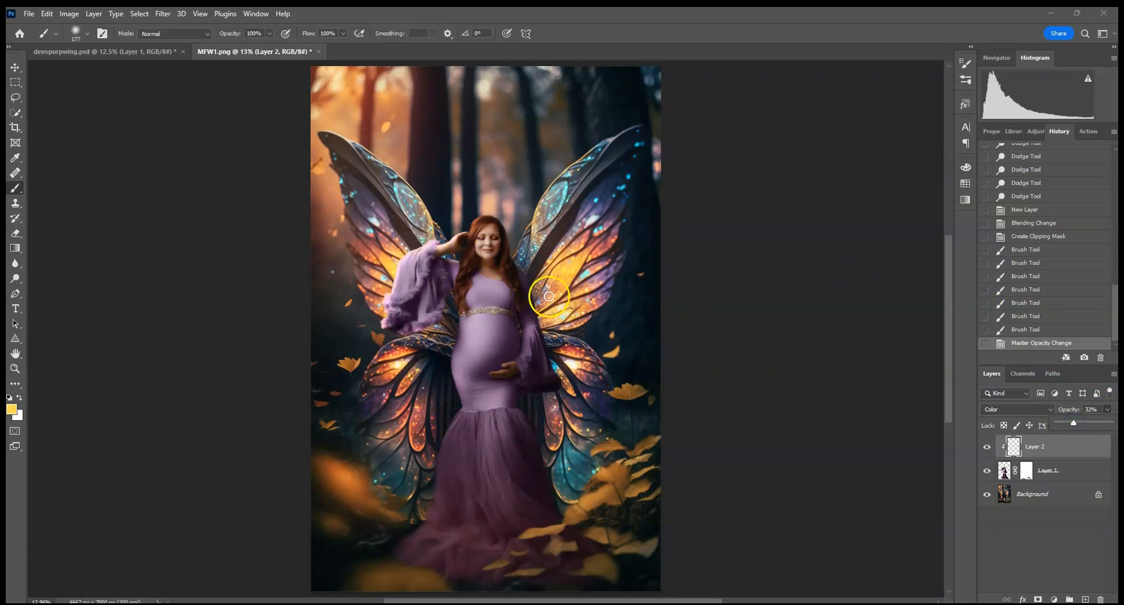
- Dodge the midtones of the woman's layer with a 1102 px brush over the raised-sleeve side, down the body and skirt
left_click(1004, 471)
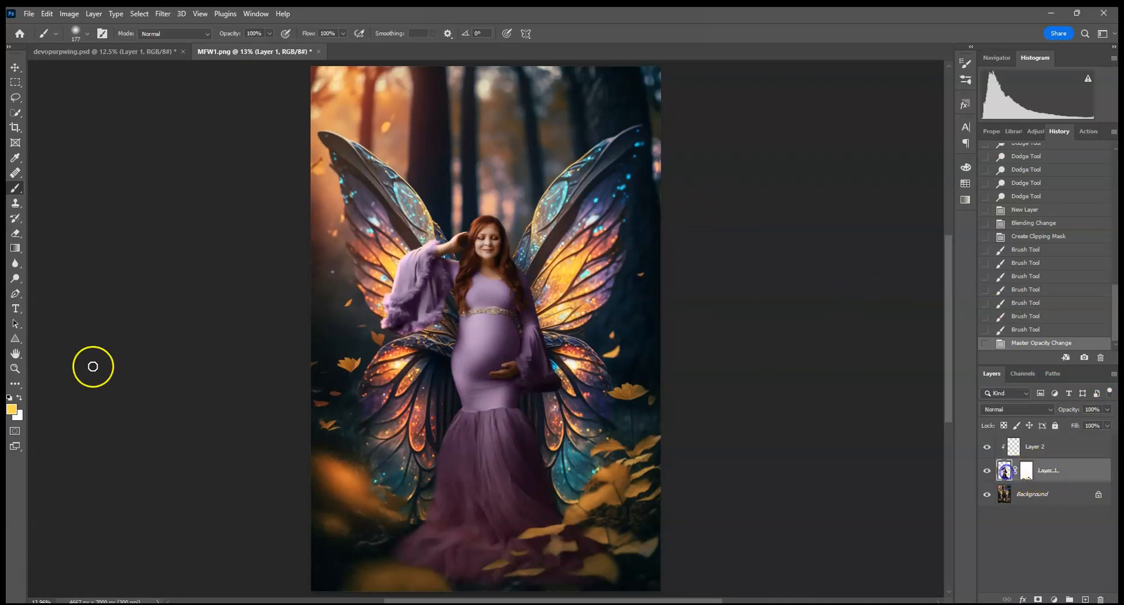
left_click(15, 278)
left_click(87, 33)
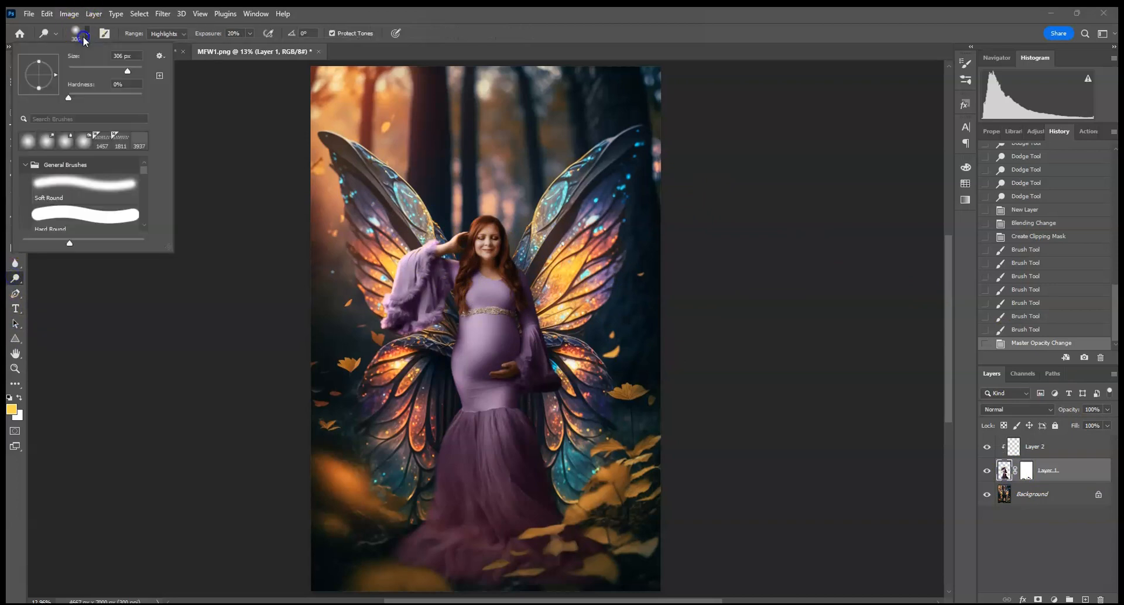
left_click(164, 33)
left_click(165, 50)
mouse_move(404, 299)
left_mouse_down()
mouse_move(442, 241)
mouse_move(416, 290)
mouse_move(340, 350)
left_mouse_up()
mouse_move(471, 295)
left_mouse_down()
mouse_move(449, 318)
mouse_move(471, 288)
left_mouse_up()
left_click_drag(478, 305, 454, 370)
mouse_move(455, 397)
left_mouse_down()
mouse_move(431, 468)
mouse_move(433, 544)
left_mouse_up()
left_click_drag(439, 517, 445, 433)
left_click_drag(446, 420, 421, 445)
left_click_drag(460, 404, 455, 374)
left_click_drag(451, 363, 467, 315)
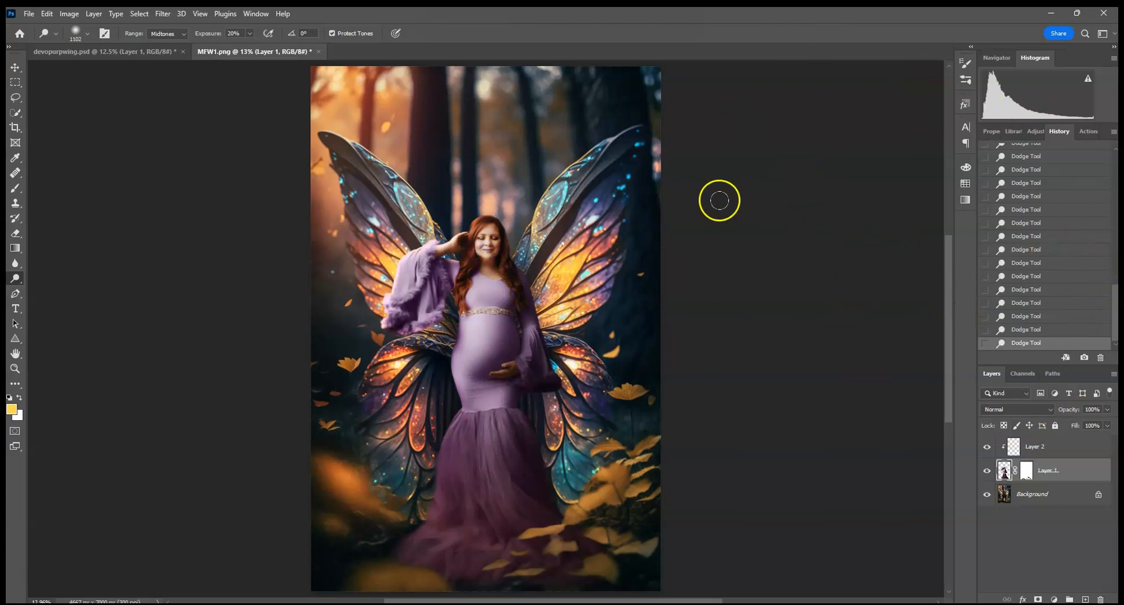
- Apply the Camera Raw Filter to the woman's layer with Shadows at +31 and Clarity at about +17, and inspect the result
left_click(1003, 474)
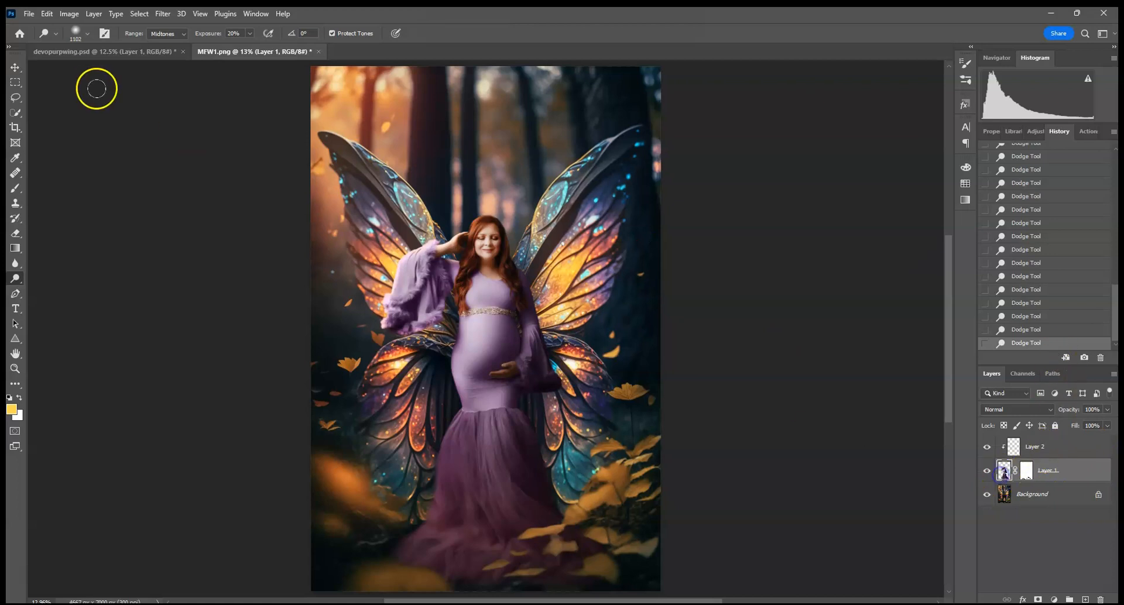
left_click(163, 14)
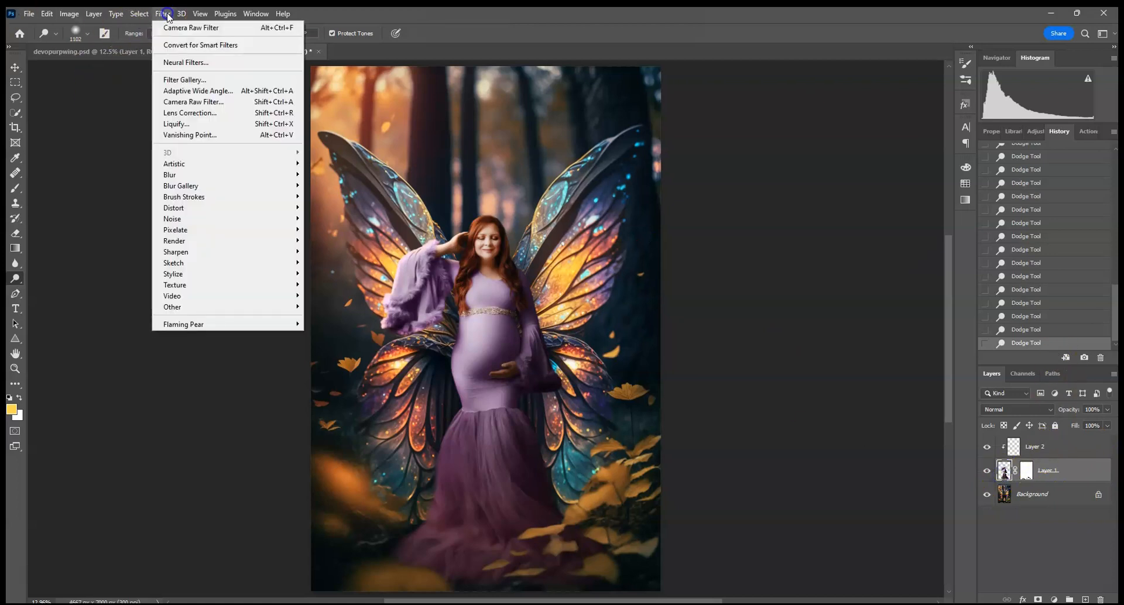
left_click(184, 103)
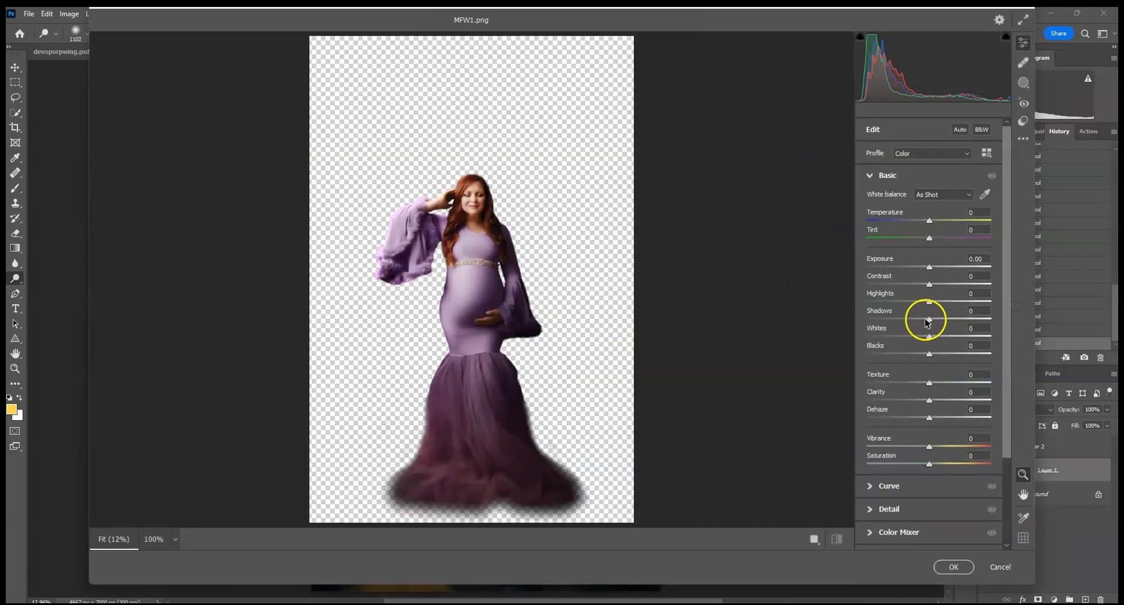
left_click_drag(931, 322, 949, 325)
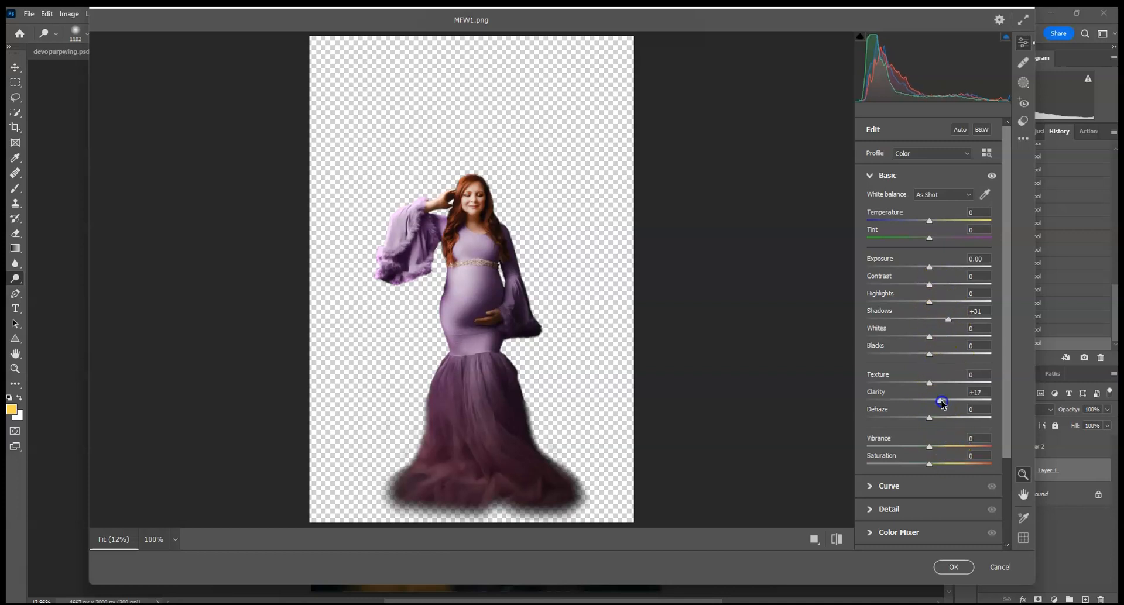
left_click(954, 567)
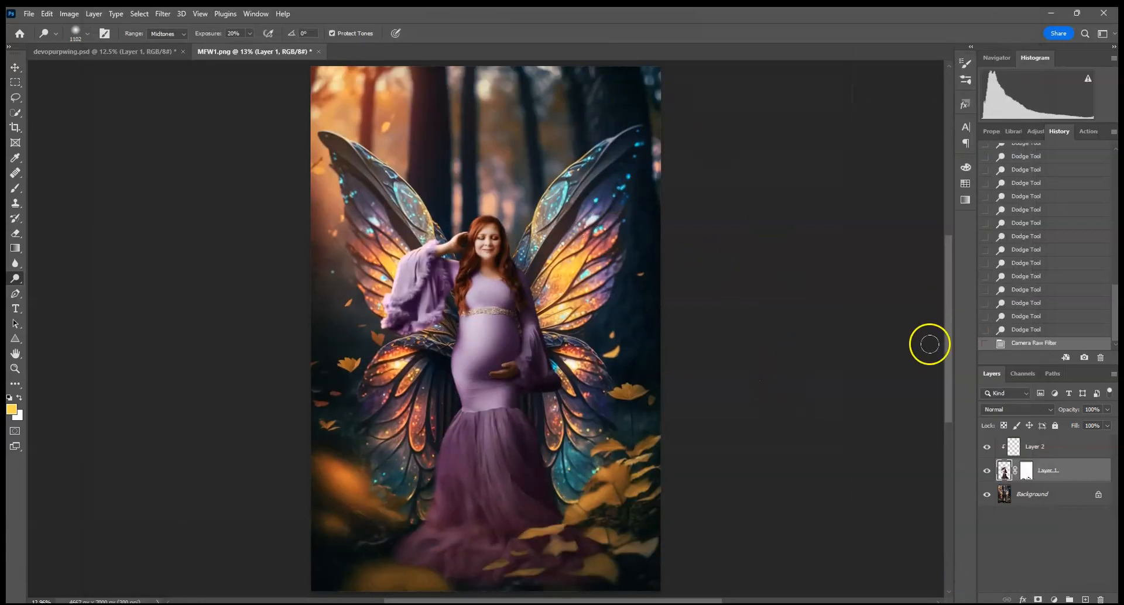
key("ctrl+plus")
key("ctrl+plus")
key("ctrl+plus")
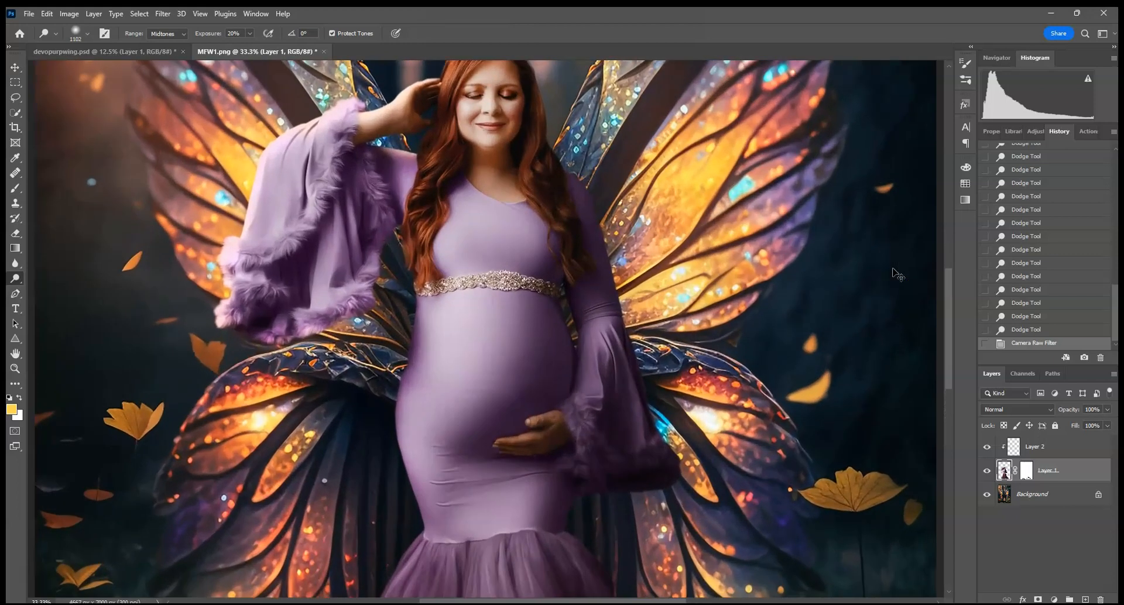
key("ctrl+minus")
key("ctrl+minus")
key("ctrl+minus")
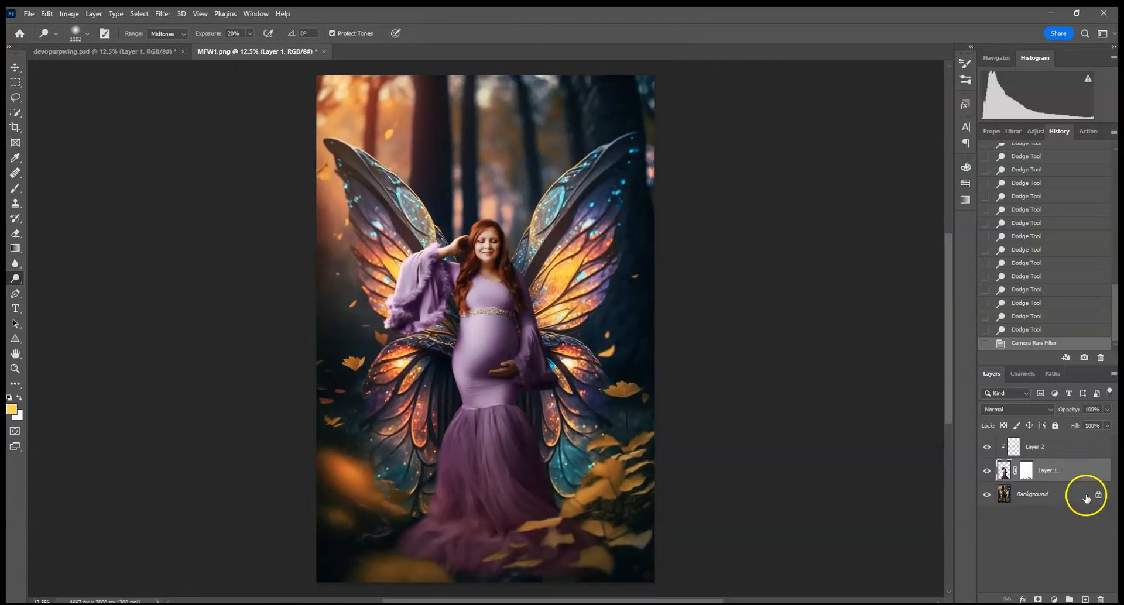
- Add a clipped layer directly above the woman's layer and choose the Black, White preset from the Basics gradients
left_click(1085, 599)
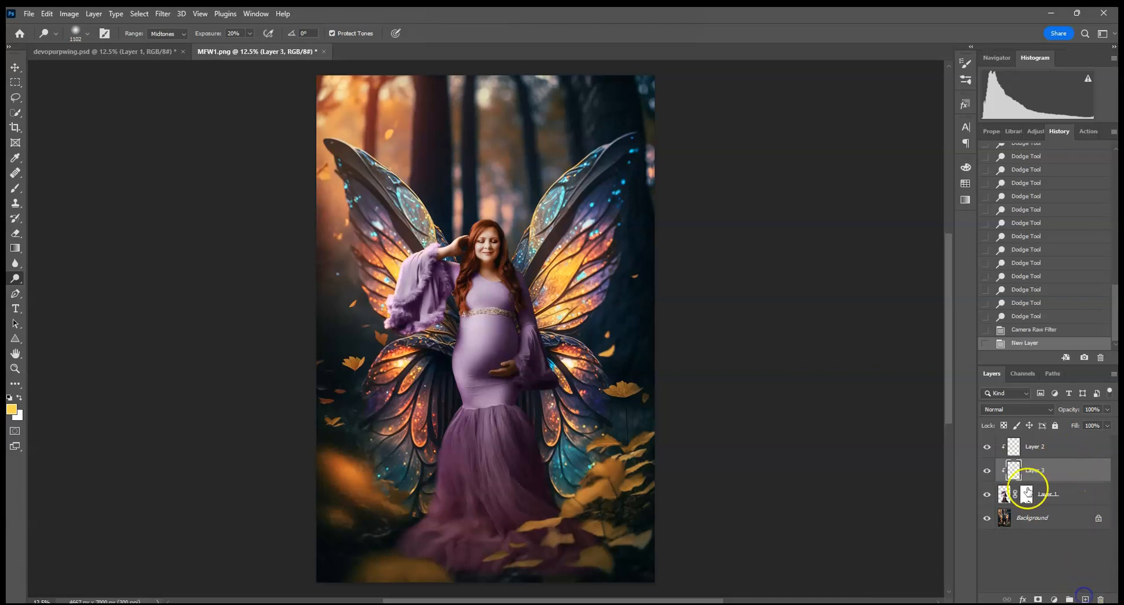
key("ctrl+alt+g")
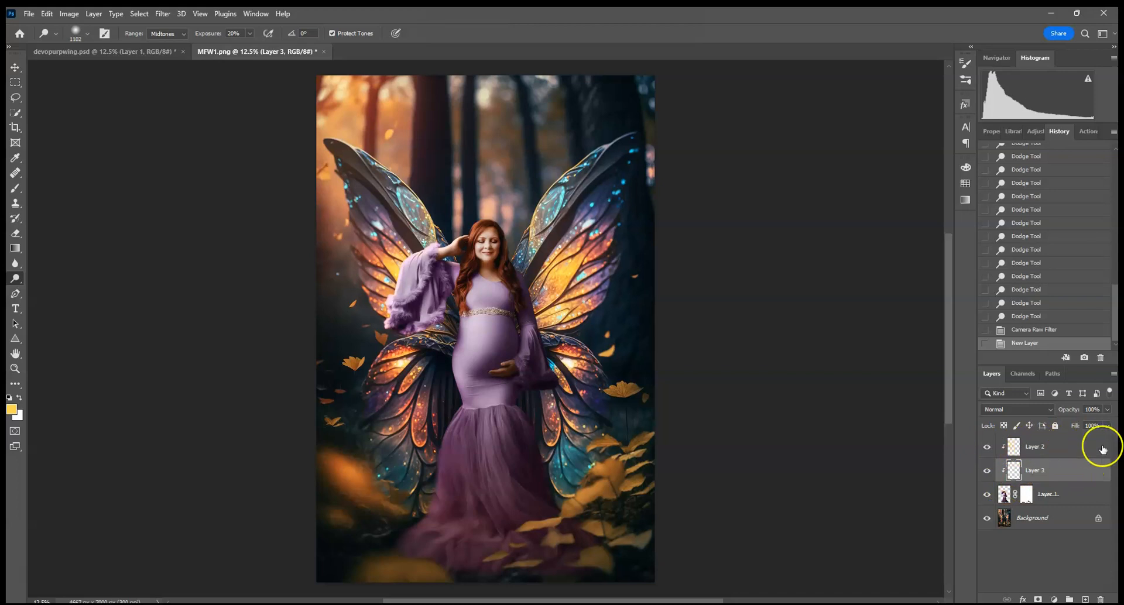
left_click(16, 248)
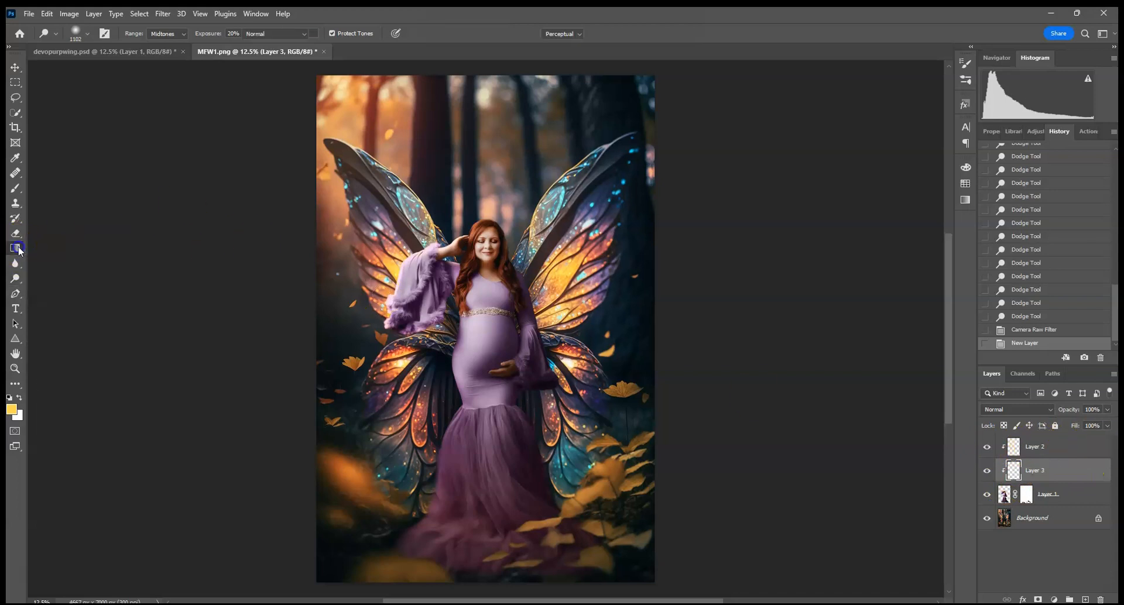
left_click(100, 34)
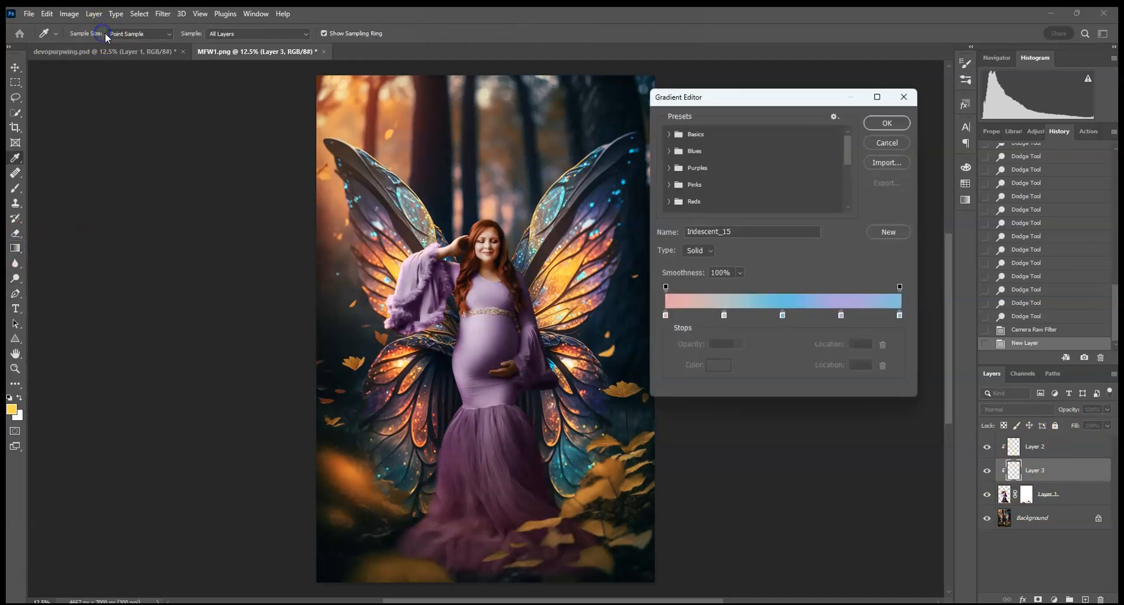
left_click(675, 135)
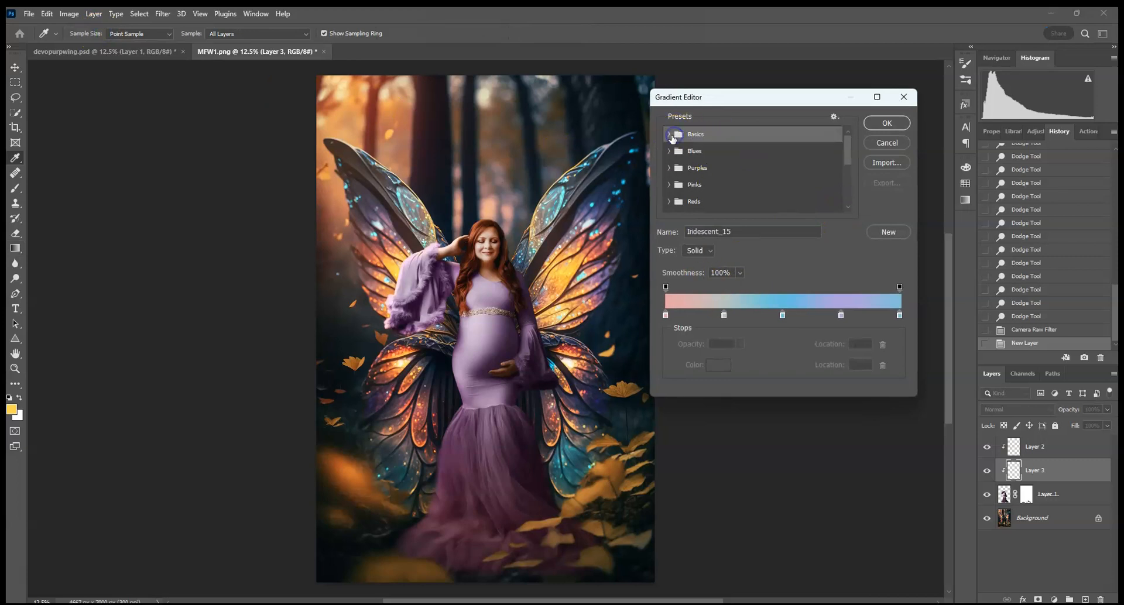
left_click(722, 156)
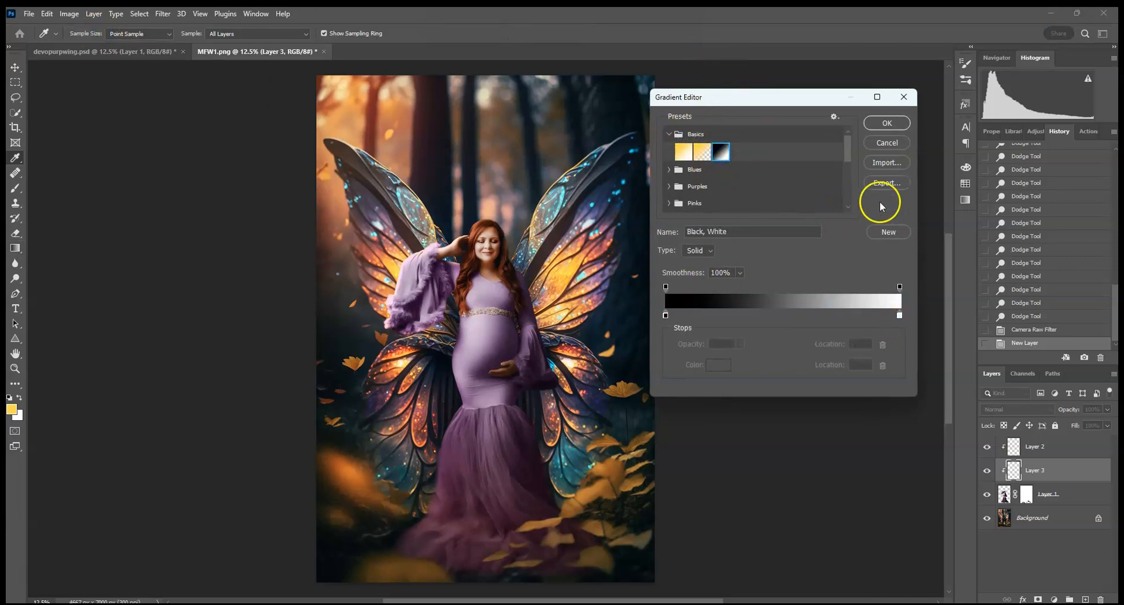
left_click(891, 124)
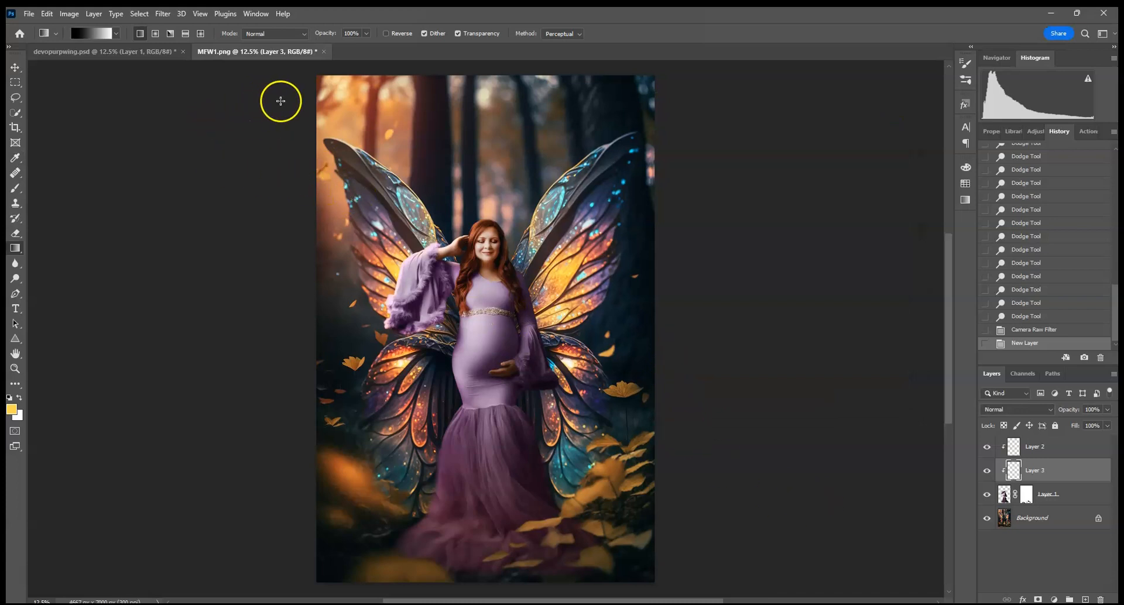
- Try a diagonal and a flatter black-to-white gradient across the whole image on the new layer, undoing each one
mouse_move(303, 104)
left_mouse_down()
mouse_move(377, 195)
mouse_move(714, 492)
left_mouse_up()
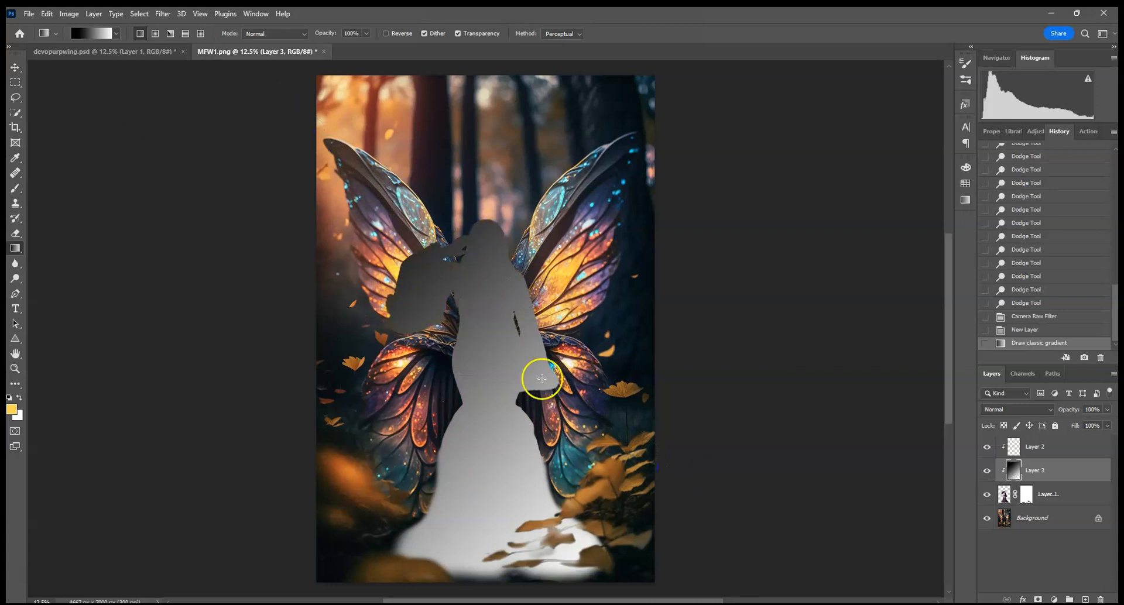
left_click(47, 14)
left_click(51, 28)
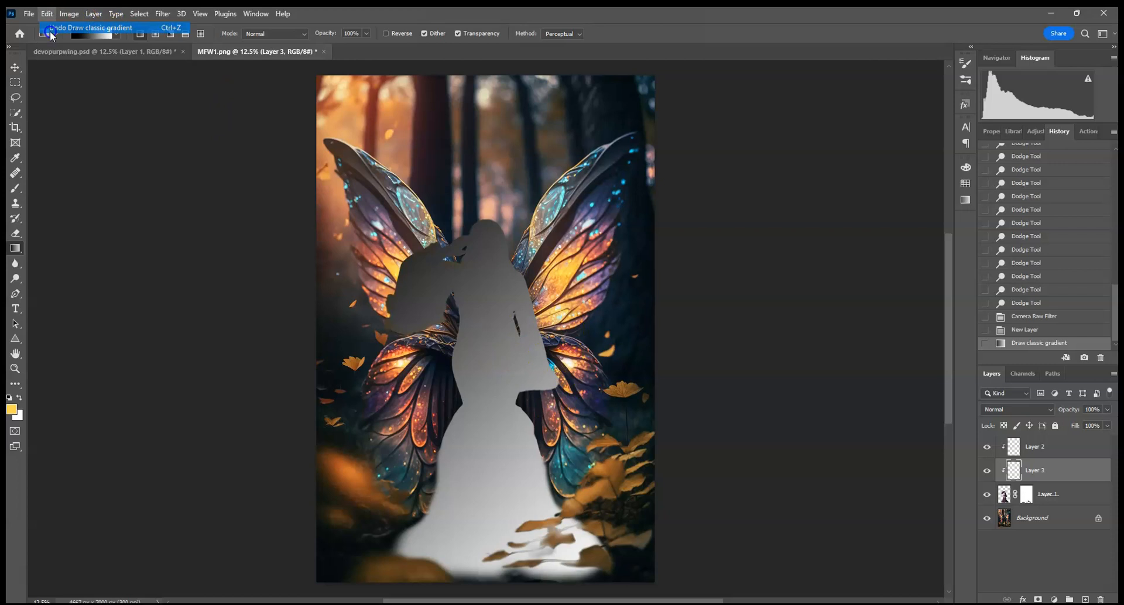
left_click_drag(284, 270, 781, 380)
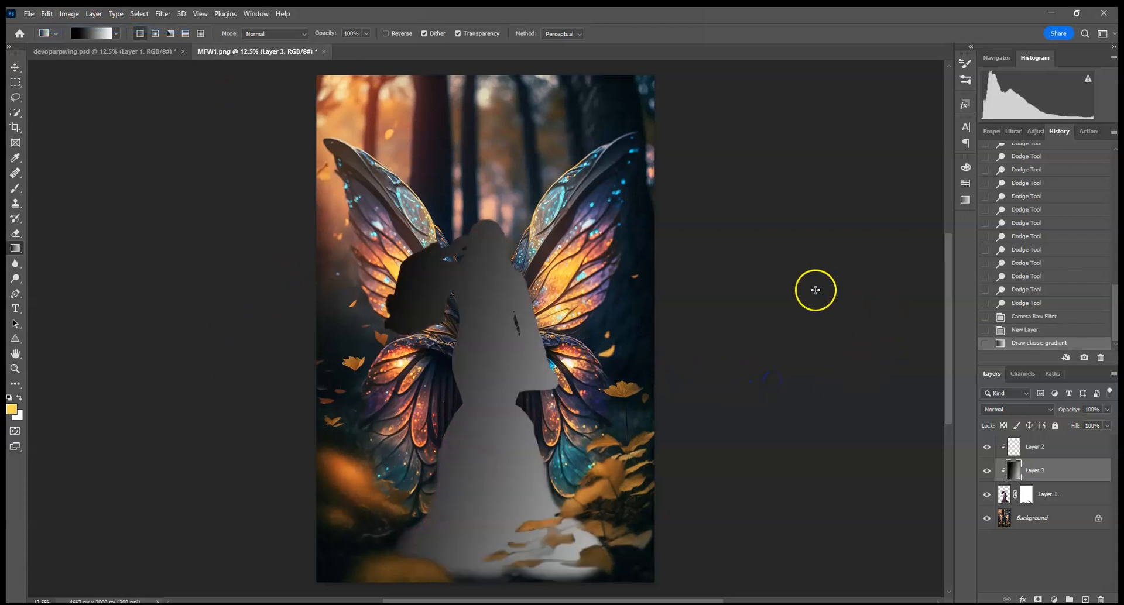
left_click(47, 13)
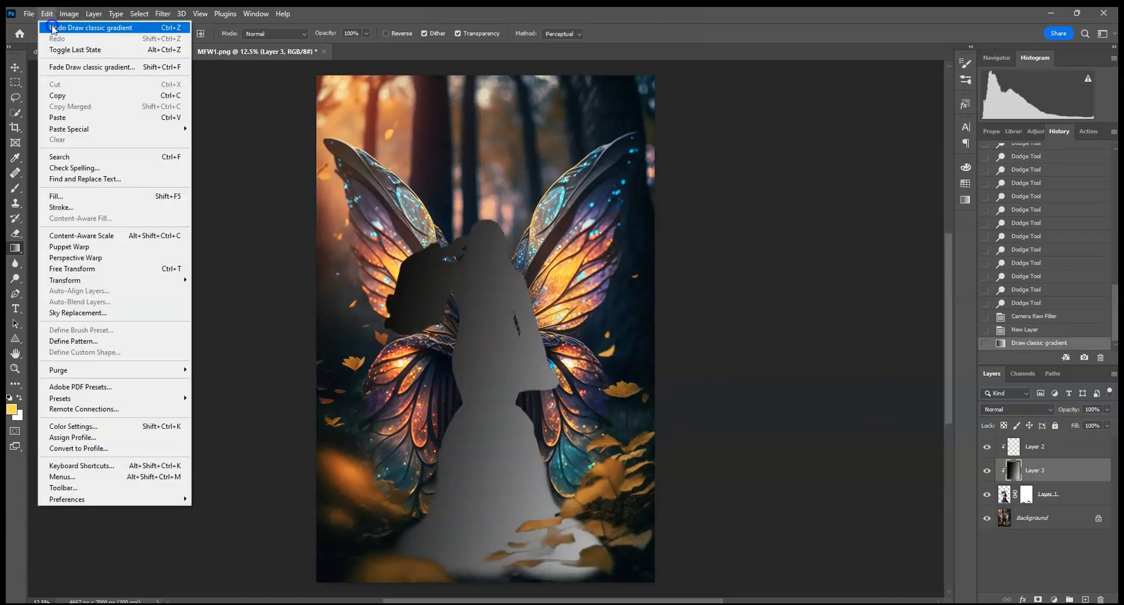
left_click(52, 28)
- Draw a short, nearly horizontal black-to-white gradient across the woman's torso on the clipped layer and set its blend mode to Soft Light
left_click_drag(500, 352, 541, 357)
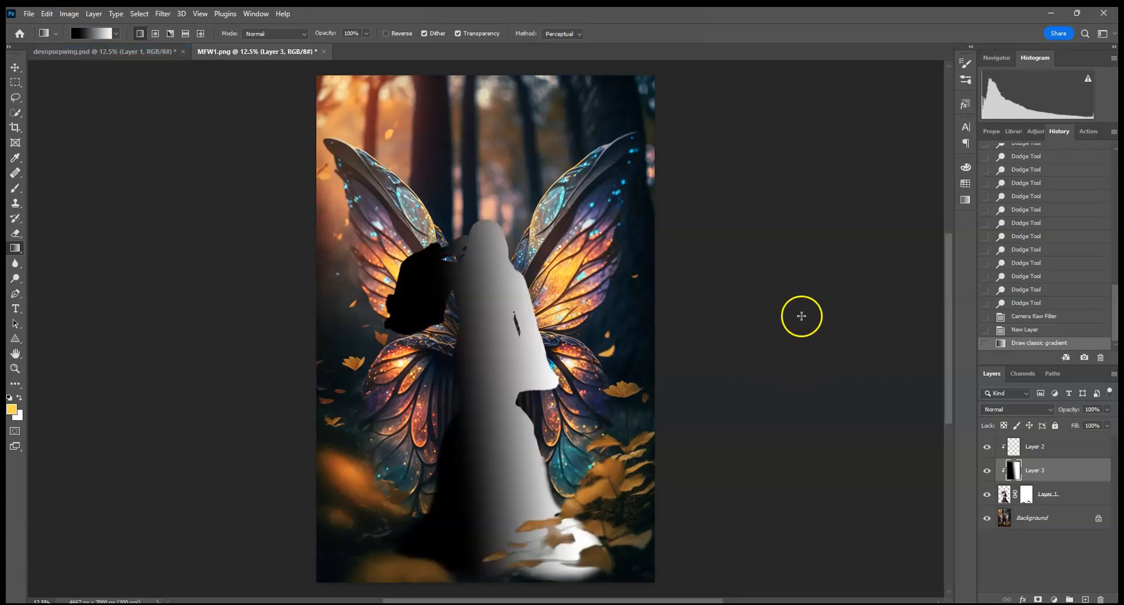
left_click(1000, 410)
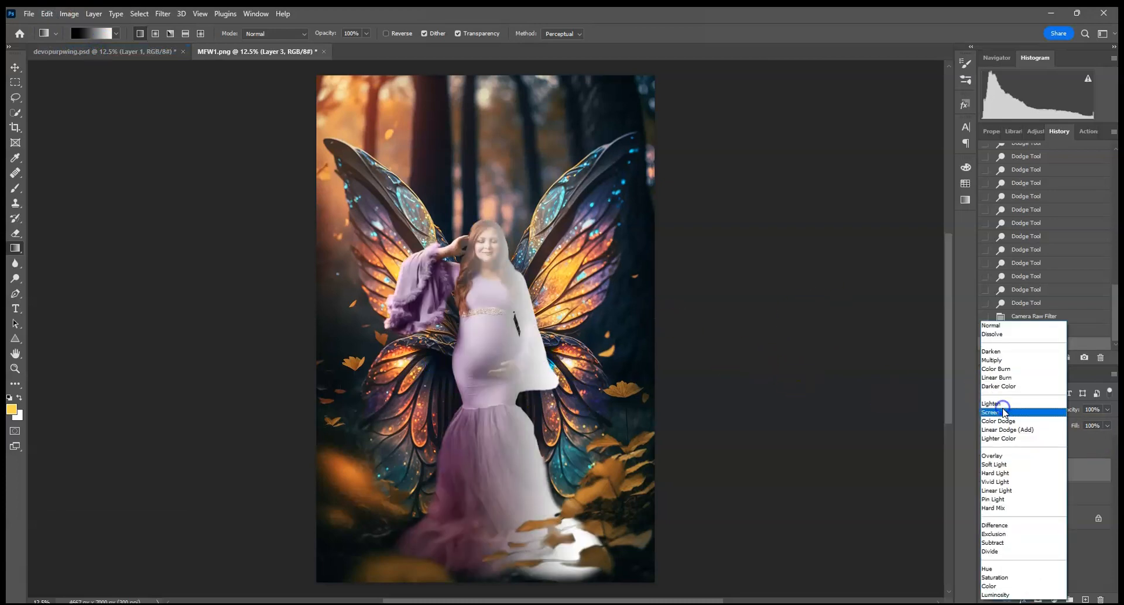
left_click(994, 464)
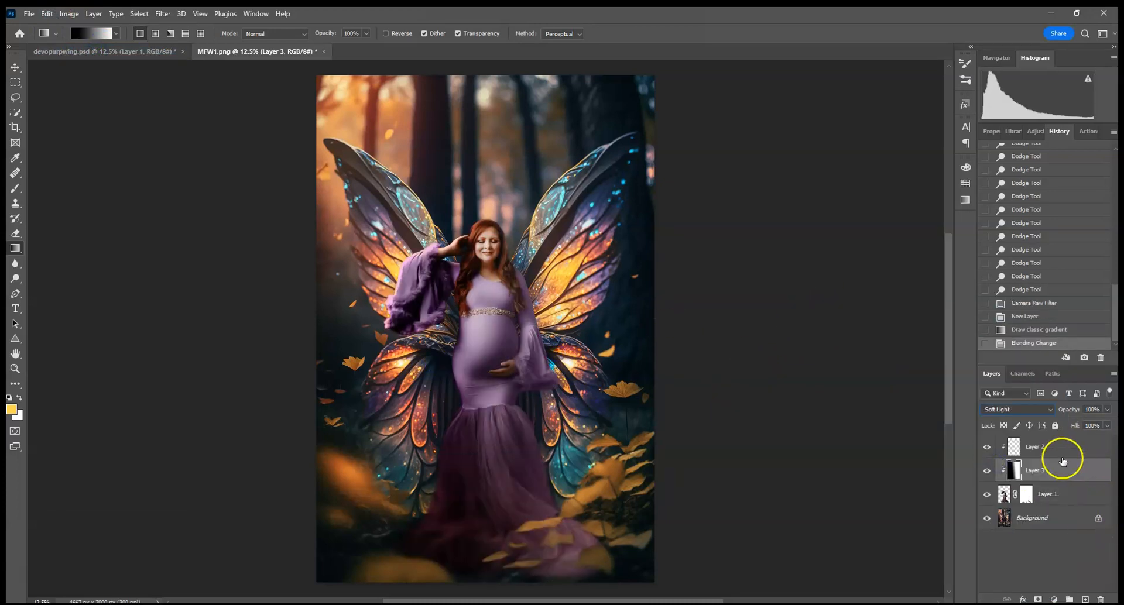
- Add a mask to the gradient layer and paint it black with an 1811 px soft round brush over the raised sleeve and that side of the skirt
left_click(1039, 599)
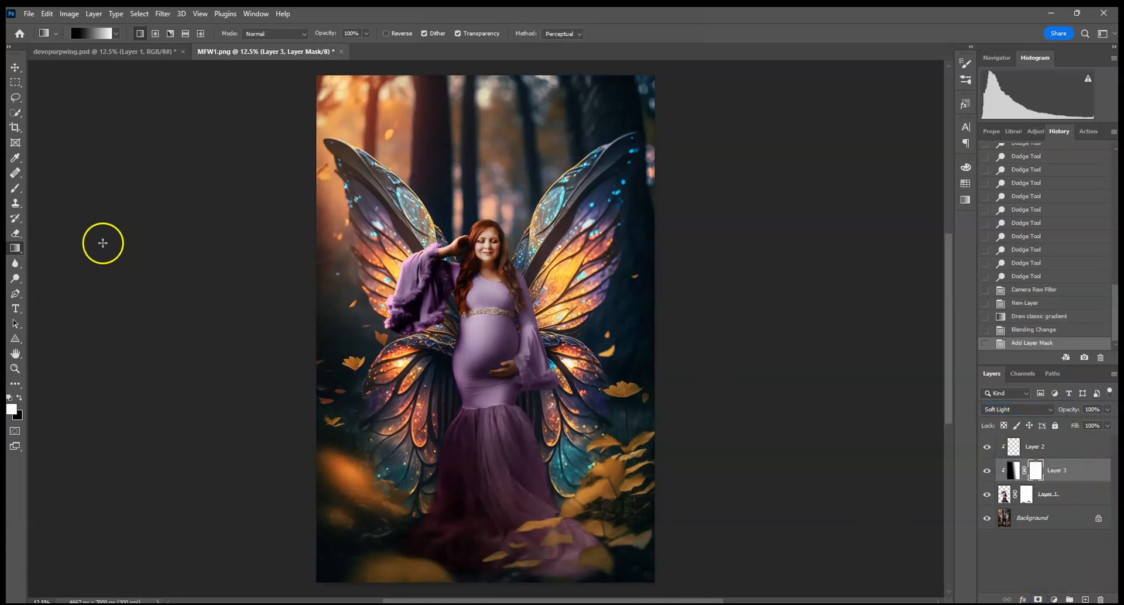
left_click(14, 192)
left_click(76, 34)
left_click_drag(120, 71, 135, 73)
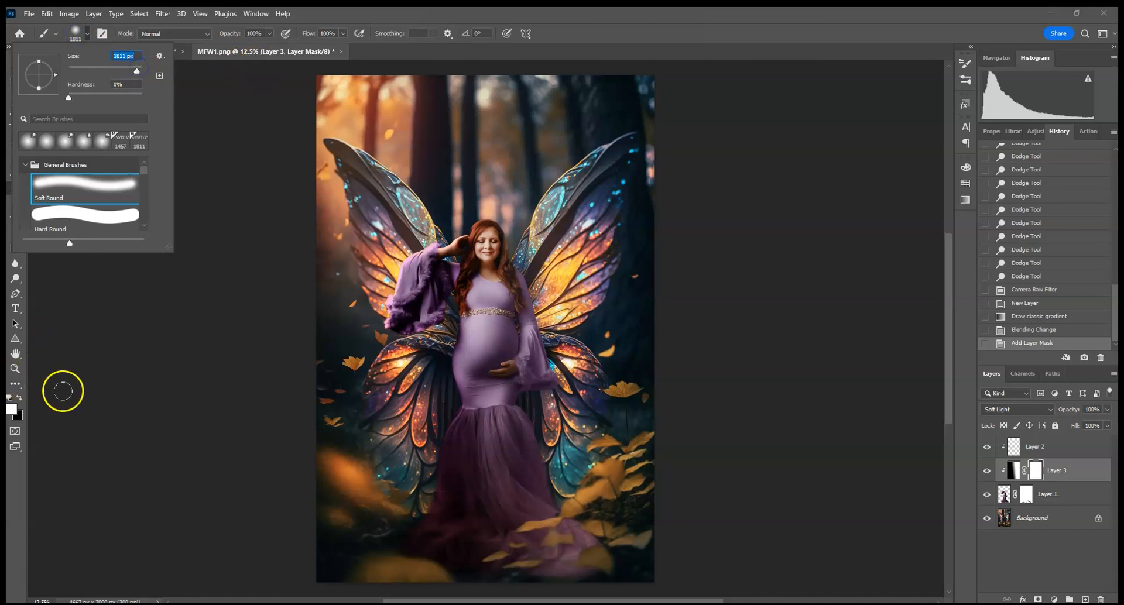
left_click(19, 398)
mouse_move(397, 249)
left_mouse_down()
mouse_move(379, 336)
mouse_move(404, 331)
mouse_move(409, 376)
mouse_move(431, 409)
mouse_move(409, 526)
mouse_move(462, 542)
mouse_move(448, 550)
left_mouse_up()
left_click_drag(381, 355, 337, 278)
- Toggle the masked gradient layer's visibility to compare the woman's lighting with and without it
left_click(988, 471)
left_click(988, 471)
left_click(988, 471)
left_click(988, 471)
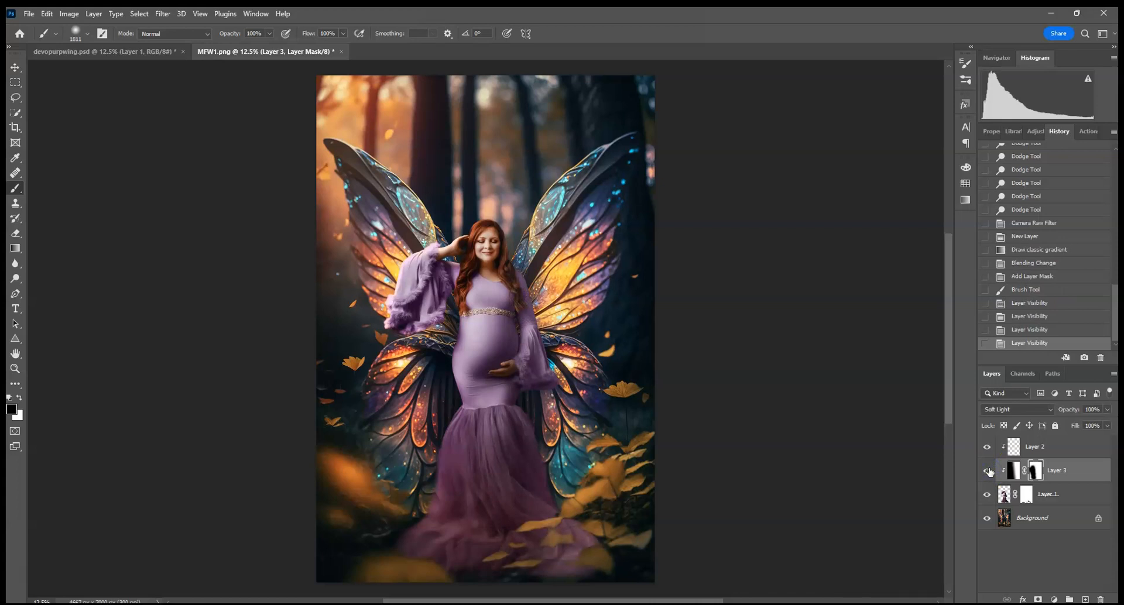
left_click(989, 470)
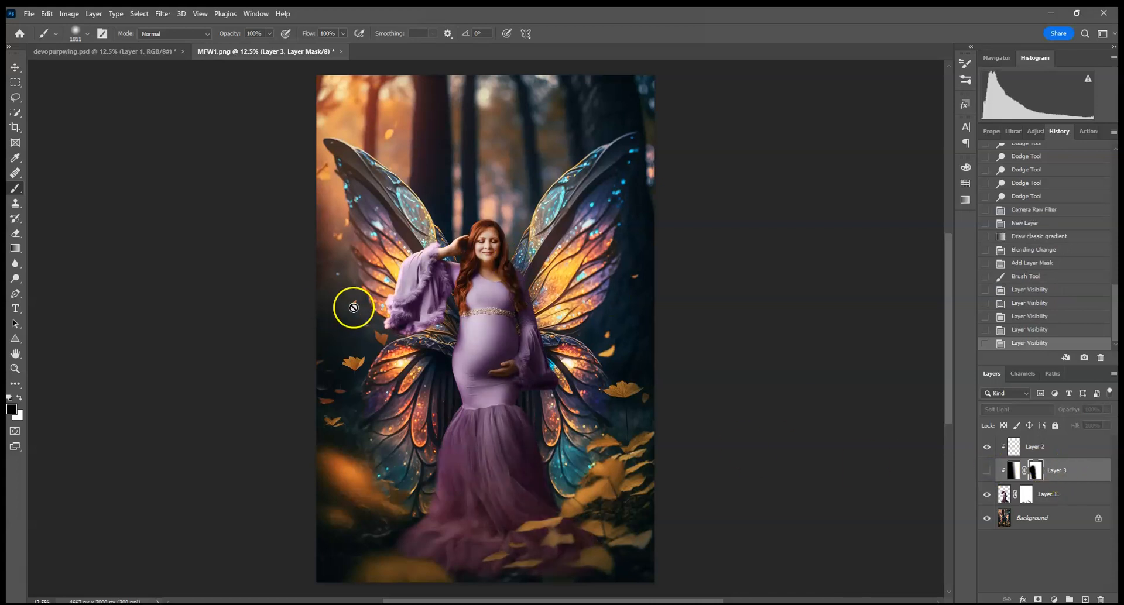
left_click(986, 471)
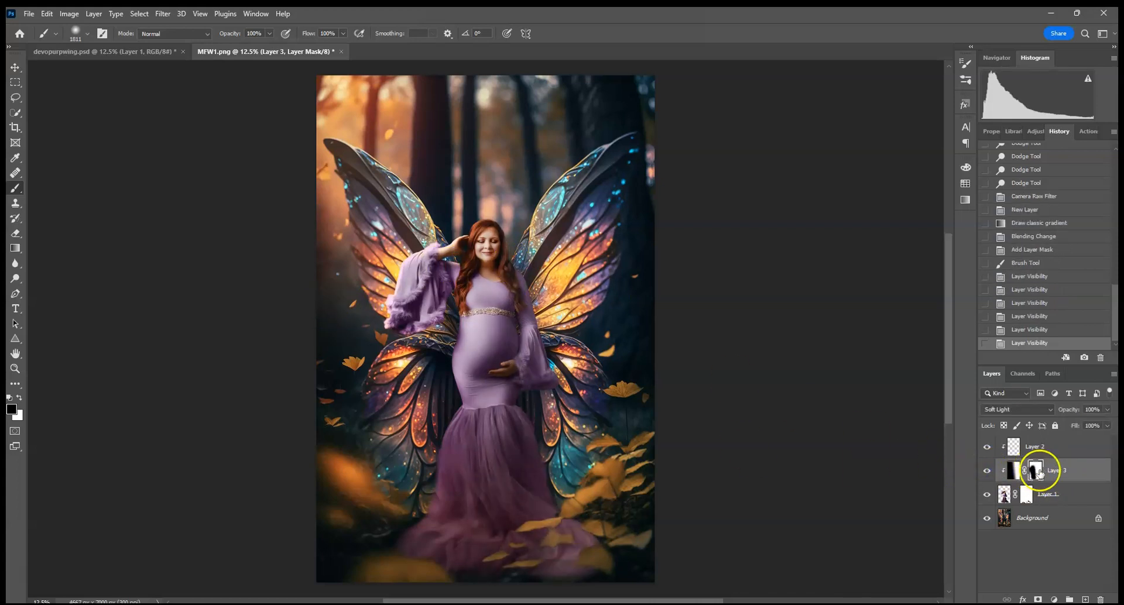
- Paint more black on the gradient layer's mask over the raised sleeve, down the skirt's side and along its hem
left_click(430, 258)
left_click(409, 290)
left_click(416, 403)
left_click(415, 466)
left_click(414, 507)
left_click(473, 457)
left_click(429, 565)
left_click(497, 575)
left_click(480, 520)
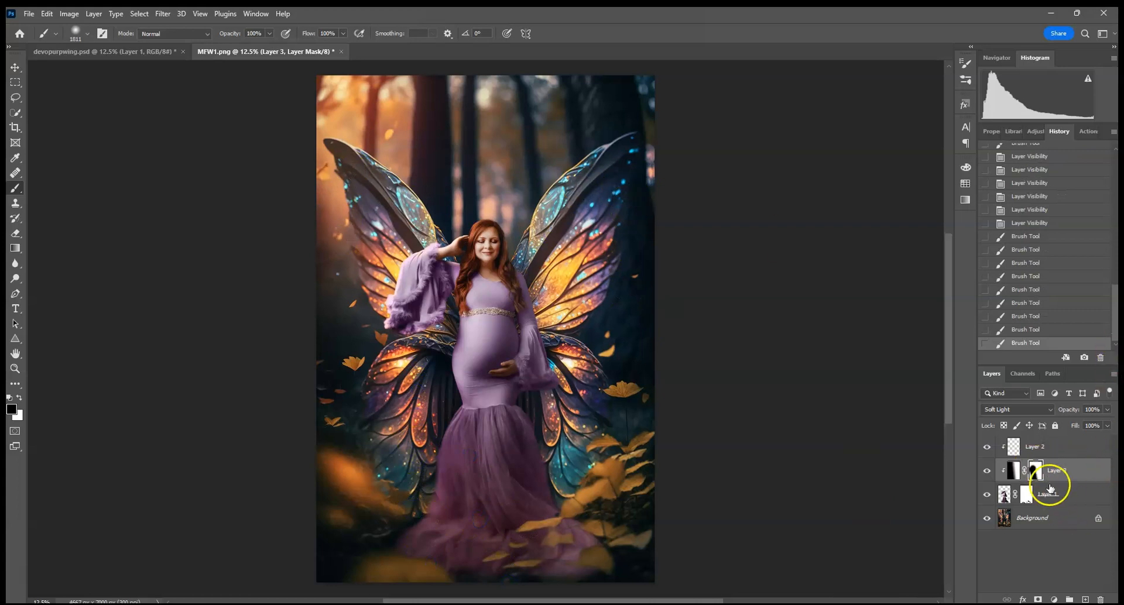
- Add a clipped Curves adjustment directly above the woman's layer and darken its midtones with a point at input 144, output 128
left_click(1061, 499)
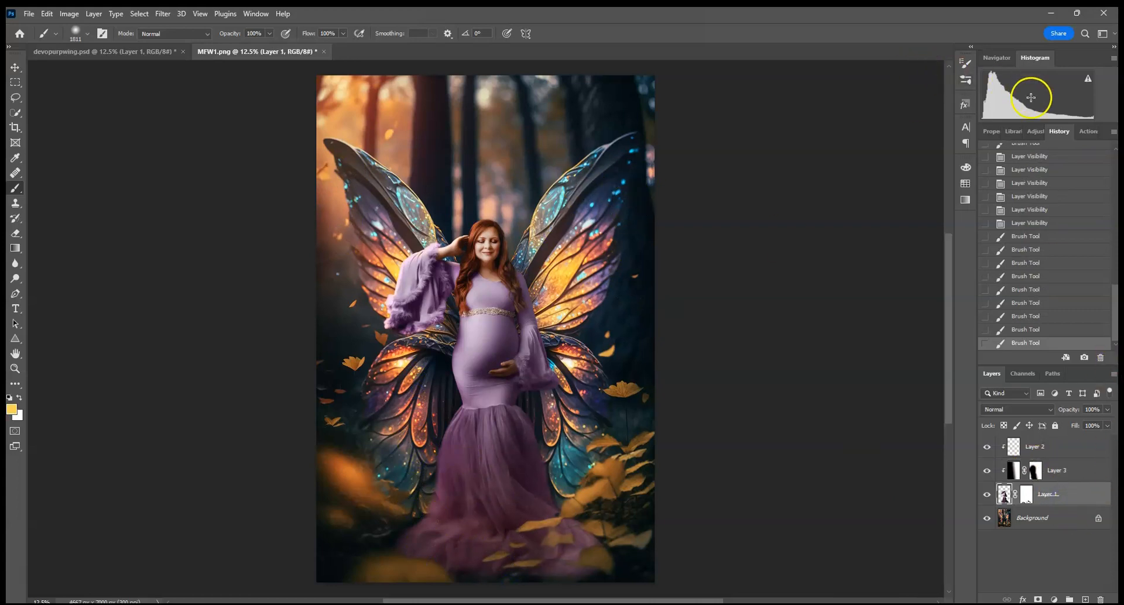
left_click(1034, 132)
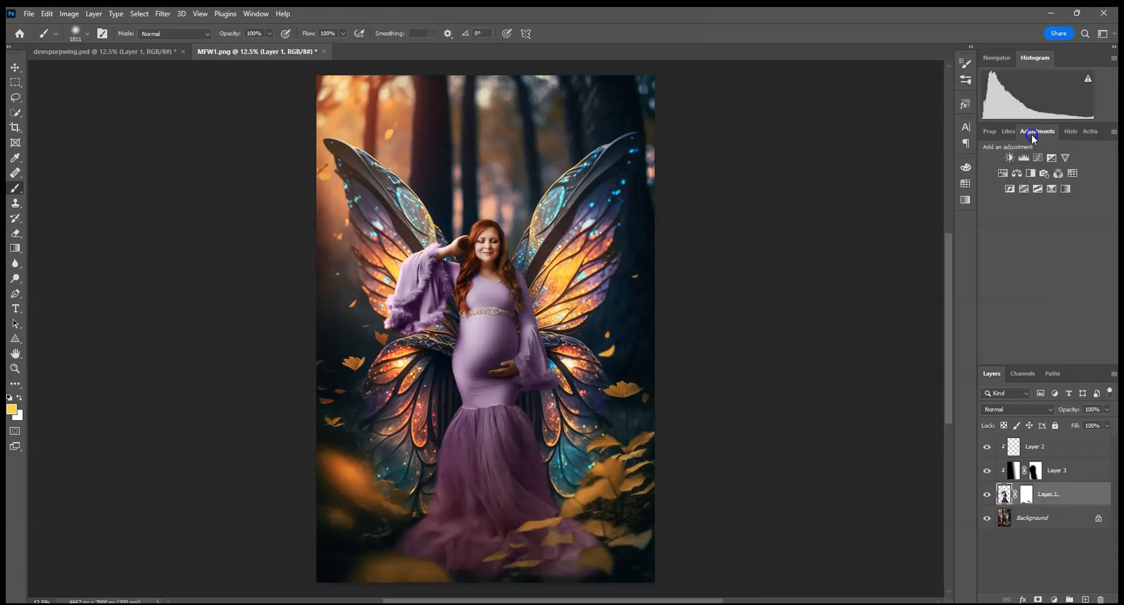
left_click(1037, 157)
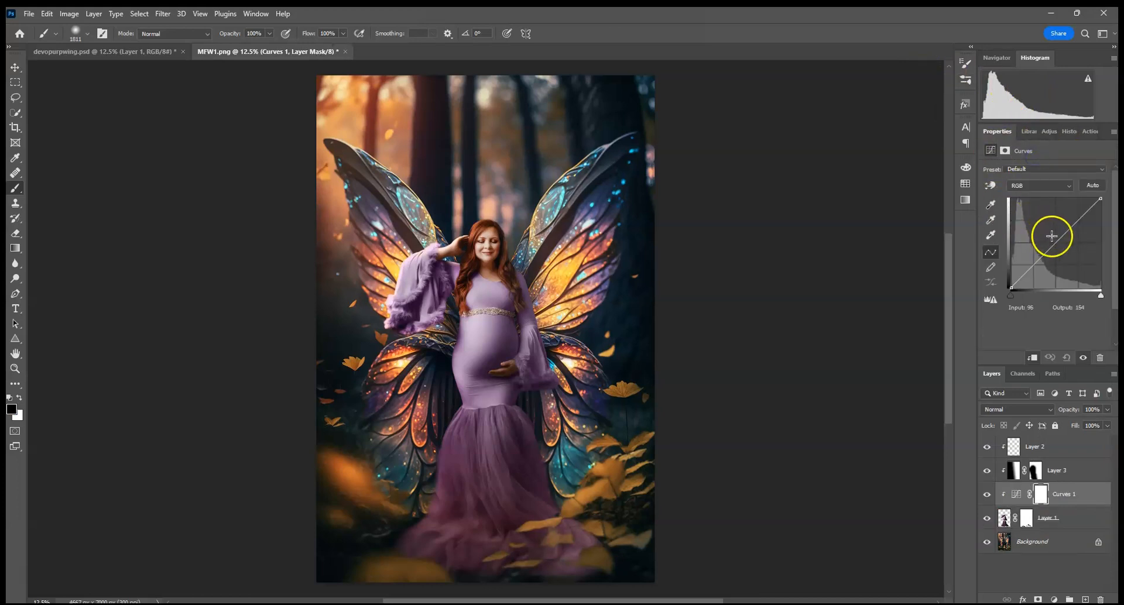
left_click(1058, 243)
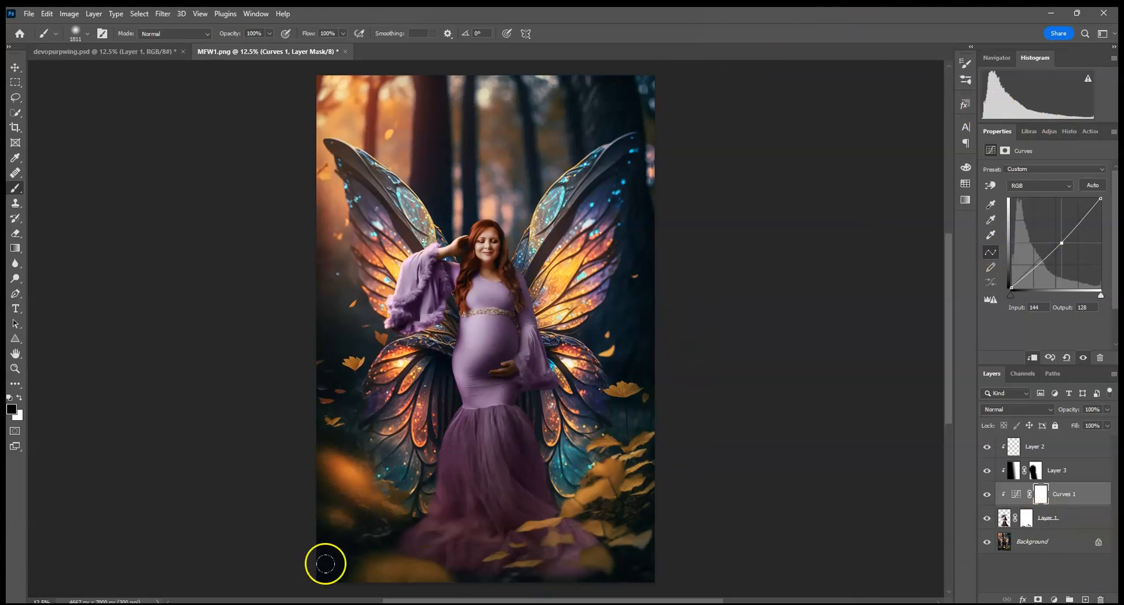
- Add a clipped layer directly above the woman's layer and set its blend mode to Multiply
left_click(1049, 521)
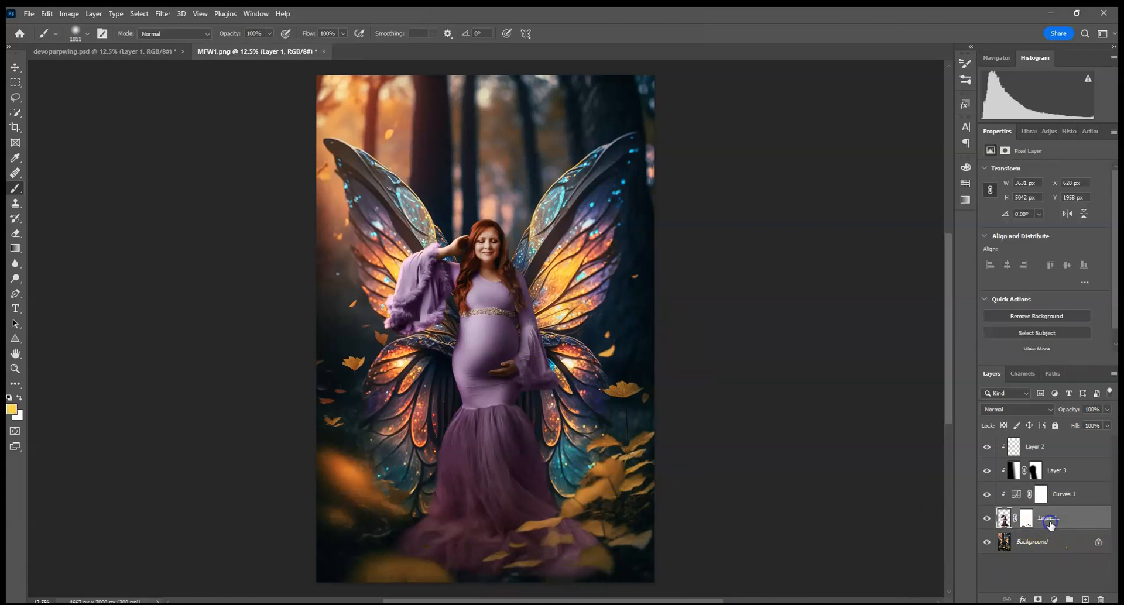
left_click(1085, 599)
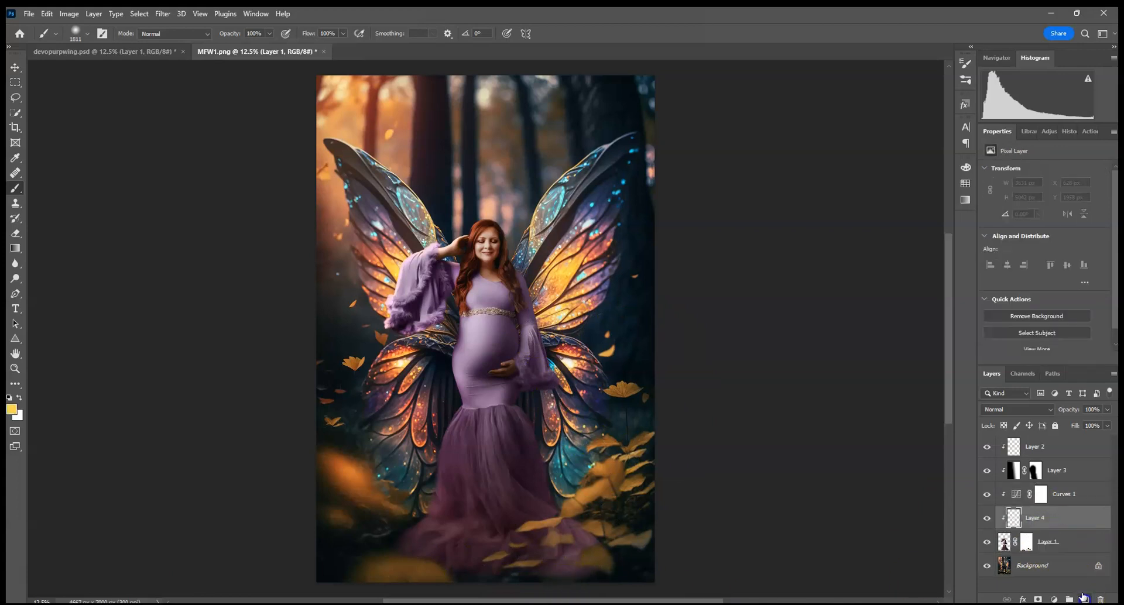
left_click(1001, 410)
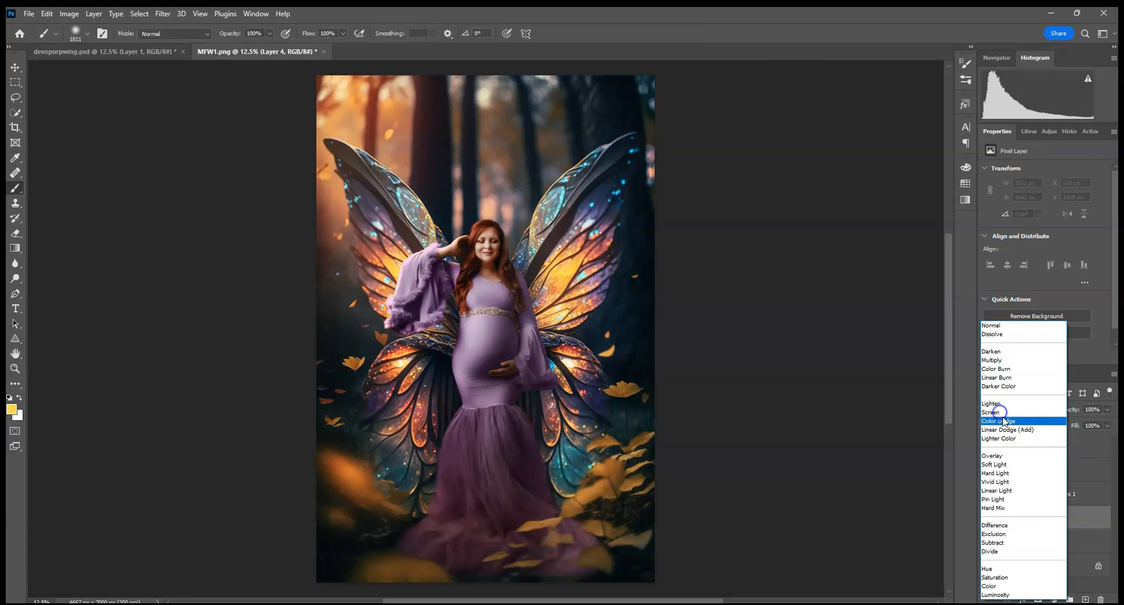
left_click(1003, 359)
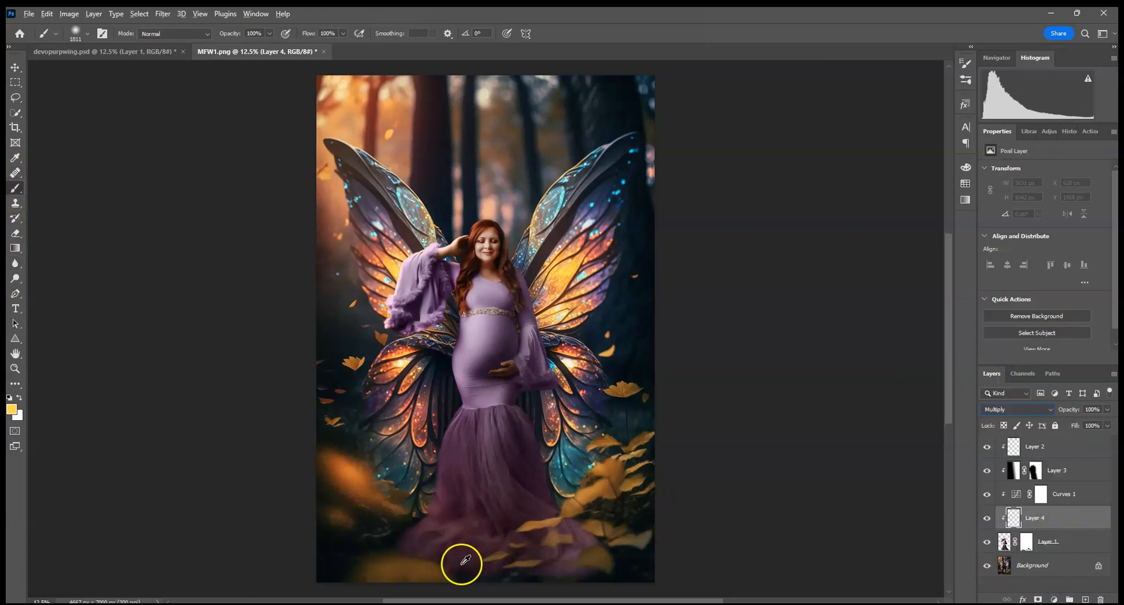
- Paint dark shading at 20% brush opacity on the Multiply layer over the skirt's hem and up the lowered-arm side of the woman
left_click(261, 33)
key("Return")
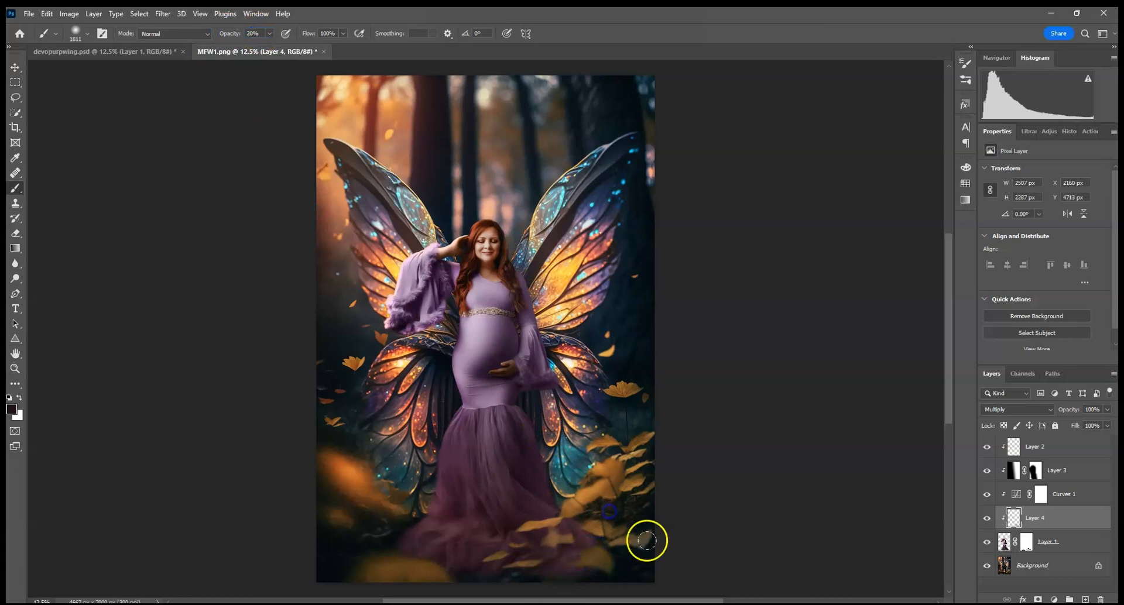
left_click_drag(574, 600, 572, 600)
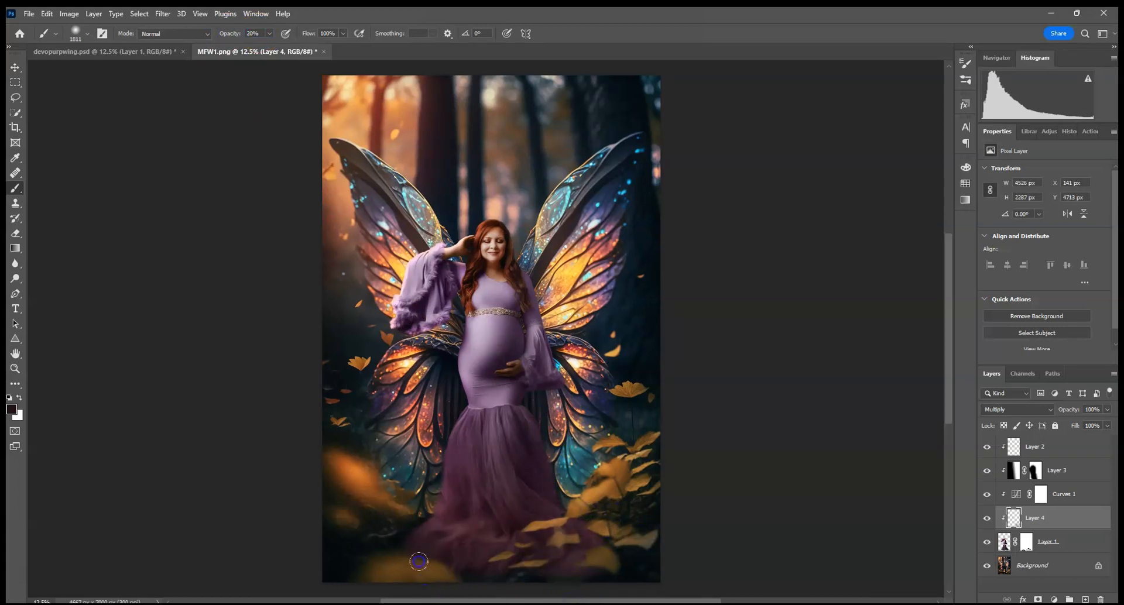
left_click(594, 534)
left_click(568, 478)
mouse_move(552, 422)
left_mouse_down()
mouse_move(583, 407)
mouse_move(585, 350)
left_mouse_up()
mouse_move(567, 265)
left_mouse_down()
mouse_move(602, 372)
mouse_move(580, 464)
mouse_move(631, 263)
left_mouse_up()
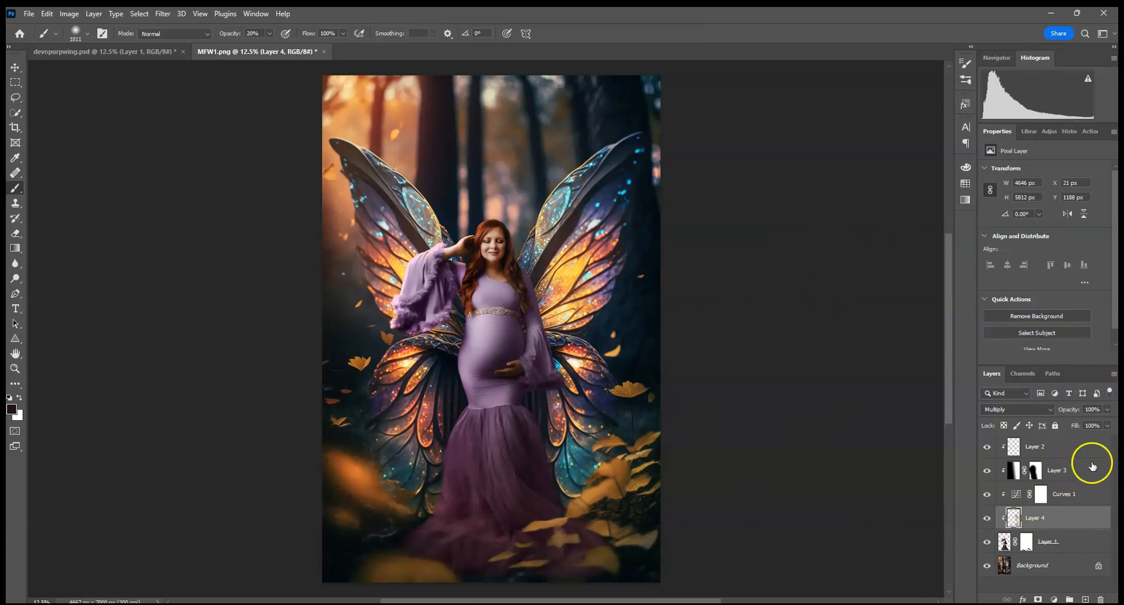
- Add another clipped layer directly above the woman's layer and choose the Foreground to Transparent preset from the Basics gradients
left_click(1069, 543)
left_click(1086, 600)
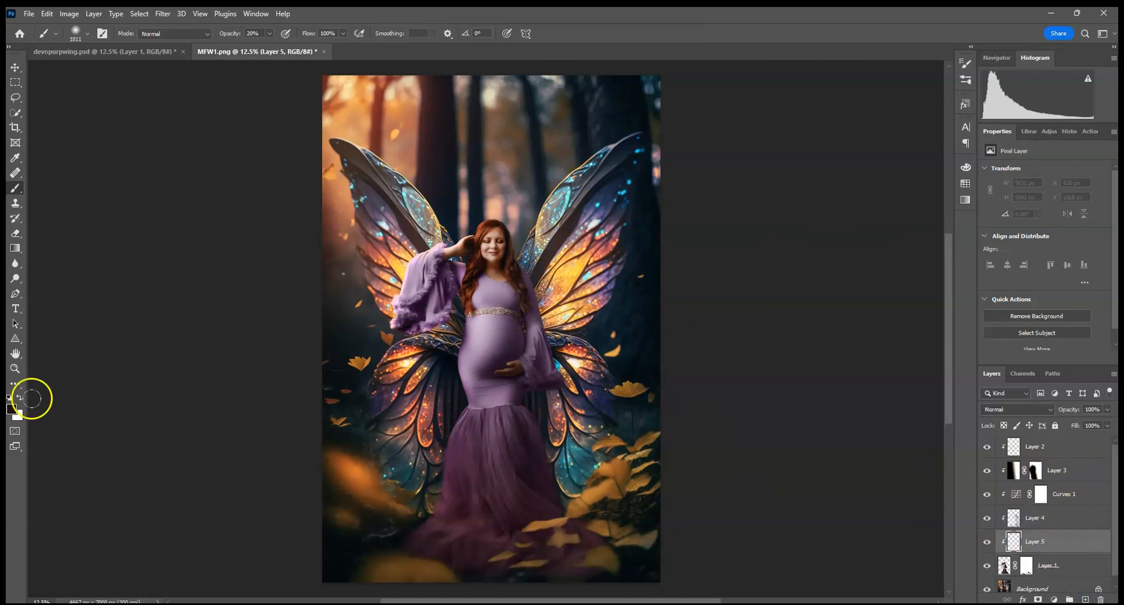
left_click(15, 249)
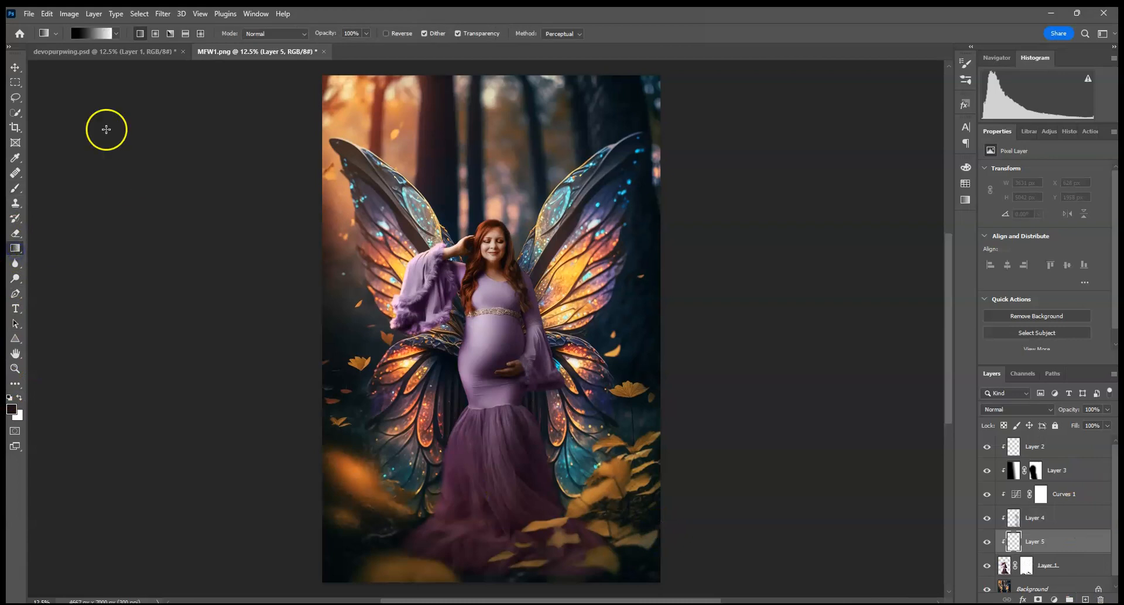
left_click(89, 32)
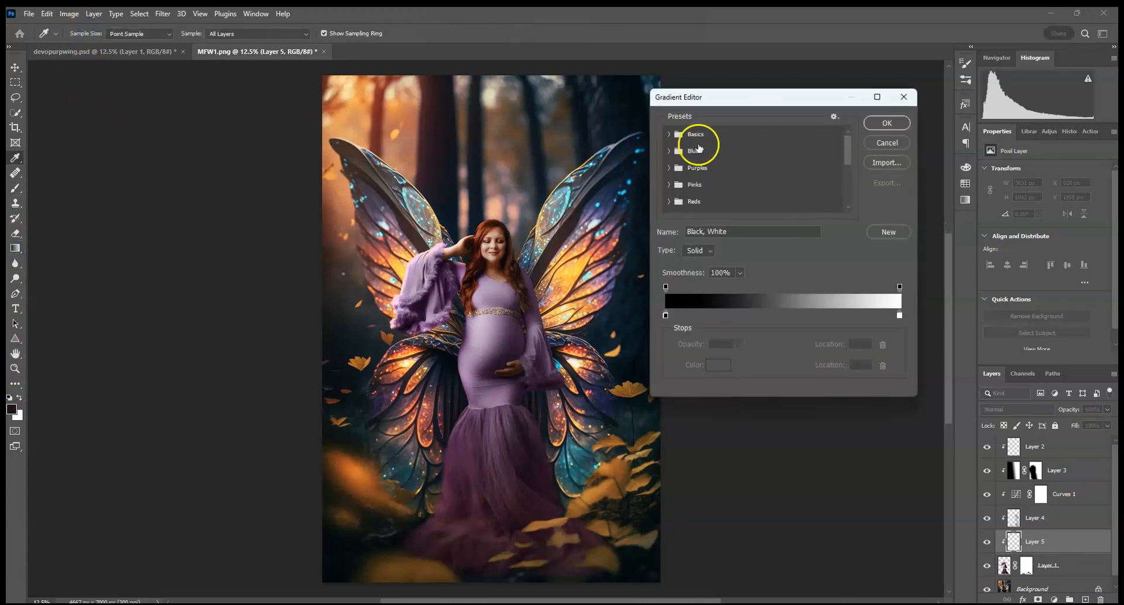
scroll(721, 188, "down", 3)
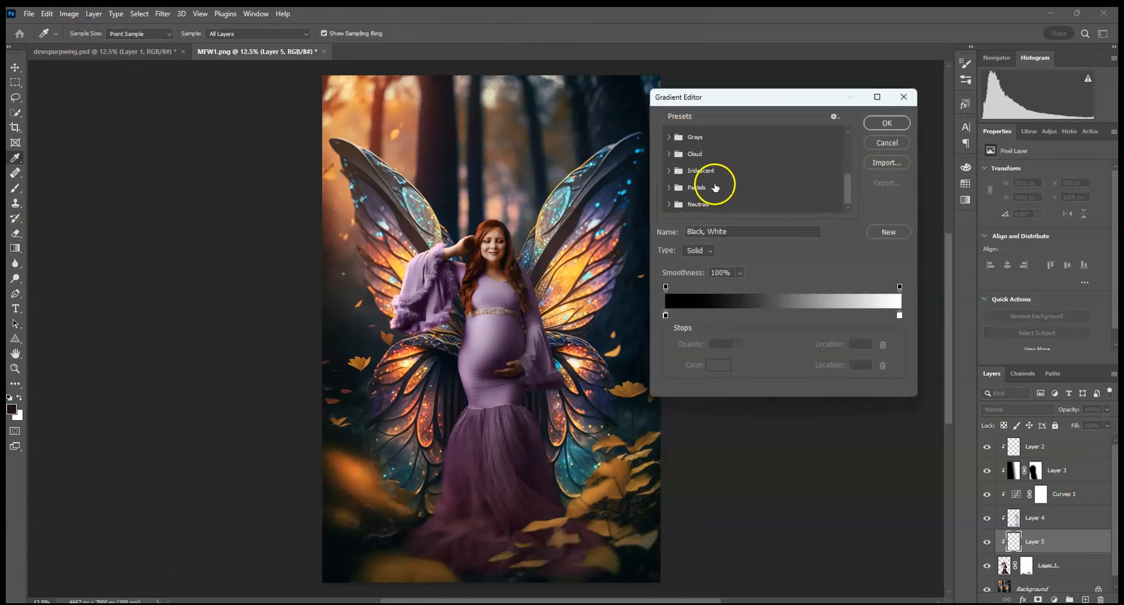
left_click(668, 170)
scroll(781, 191, "up", 2)
scroll(804, 194, "down", 3)
left_click_drag(849, 190, 843, 138)
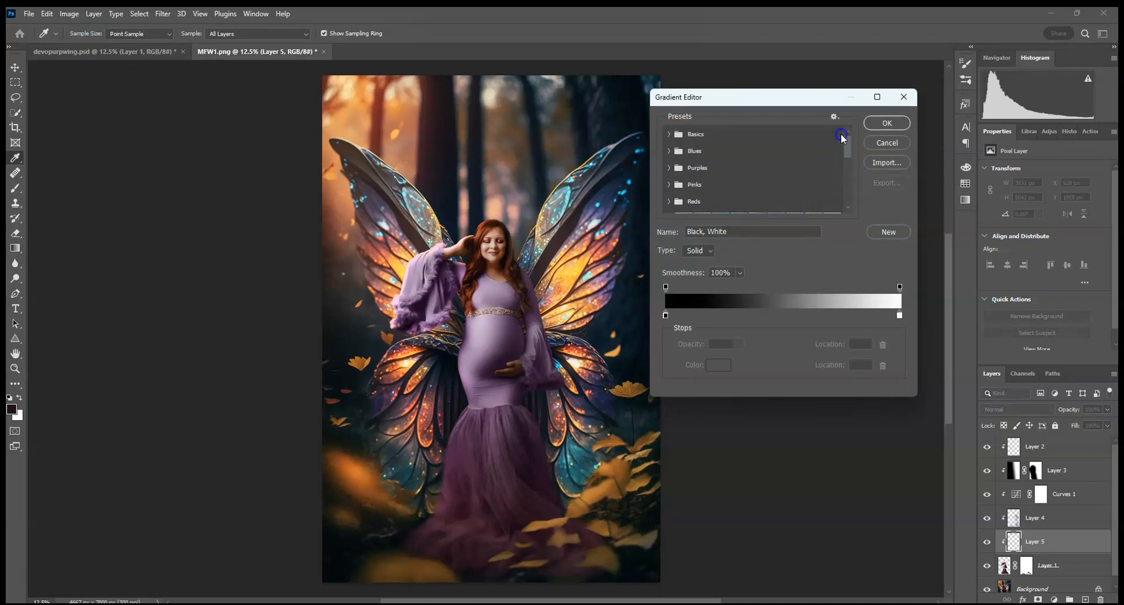
left_click(696, 136)
left_click(669, 133)
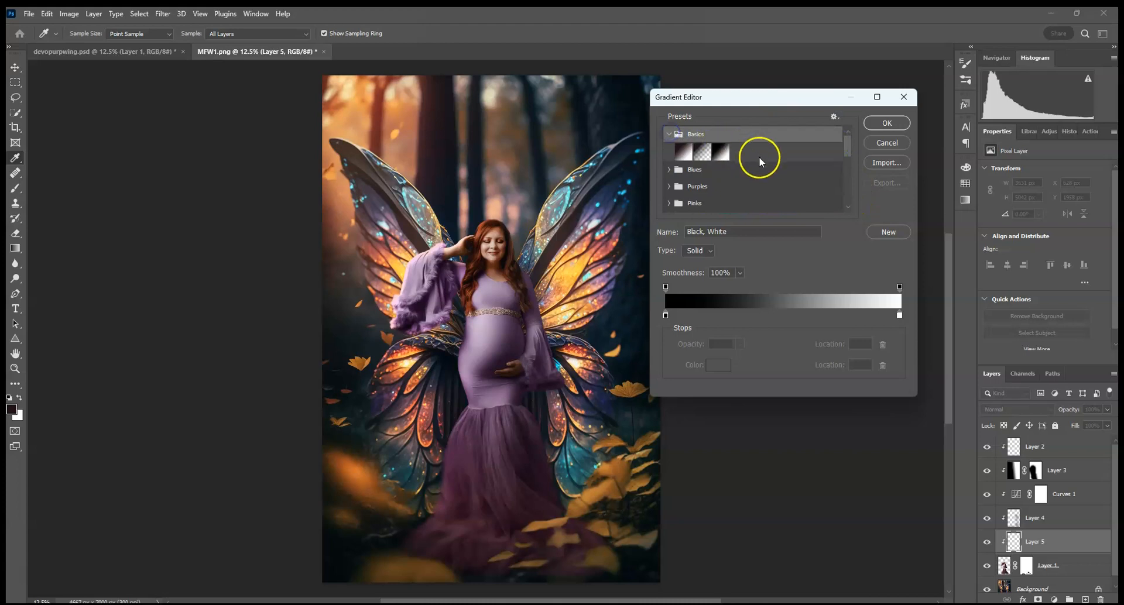
left_click(701, 153)
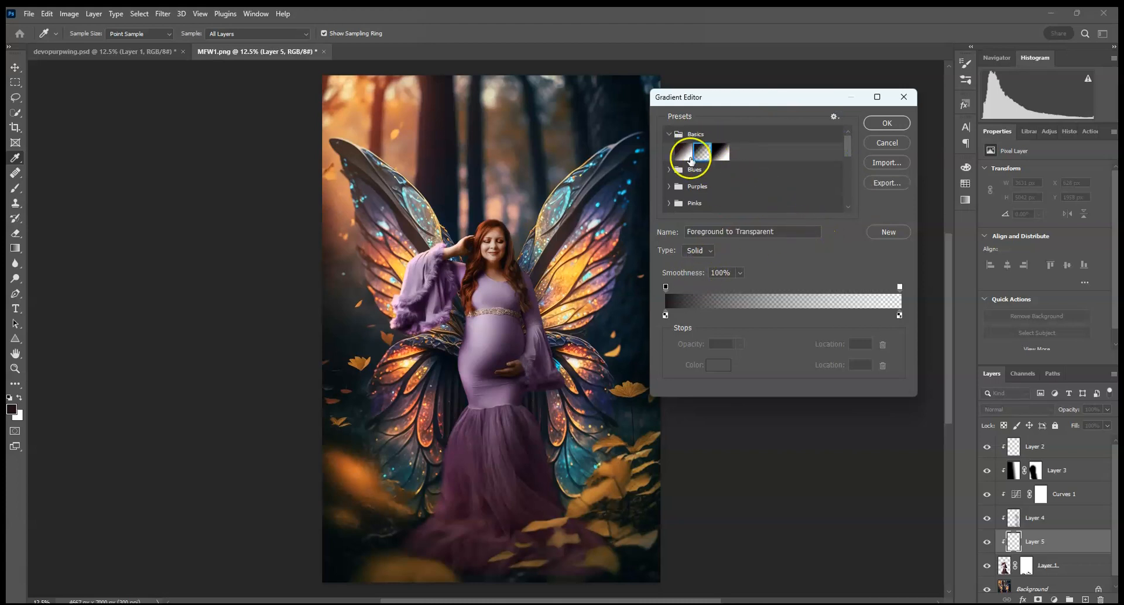
- Set the gradient's starting color stop to the orange #d69766 sampled from the glowing forest background and accept the gradient
left_click(665, 315)
left_click(717, 366)
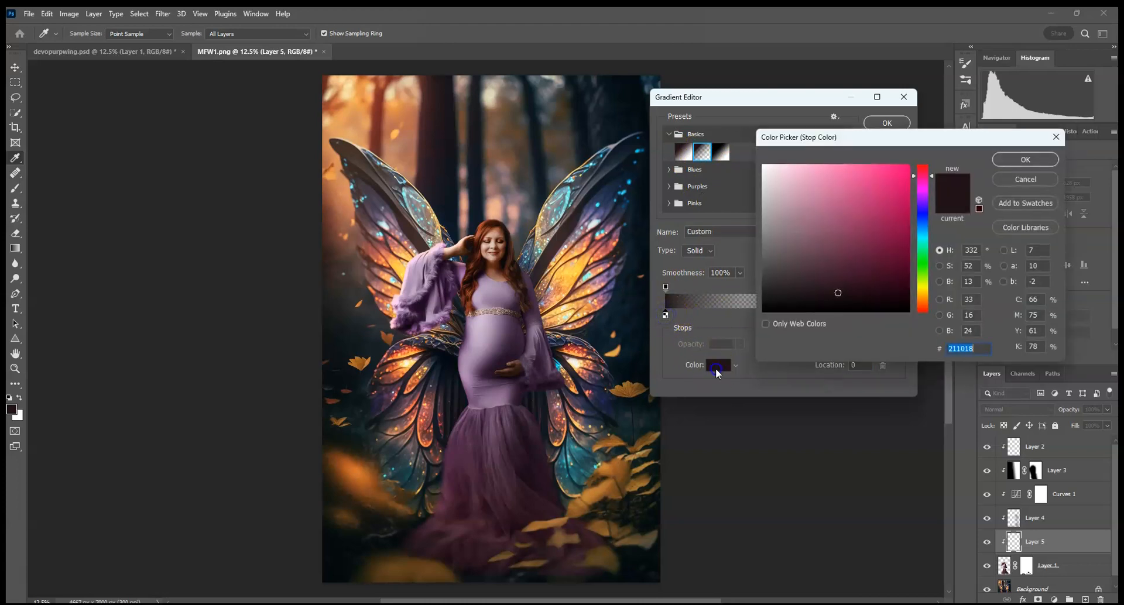
left_click_drag(818, 279, 725, 341)
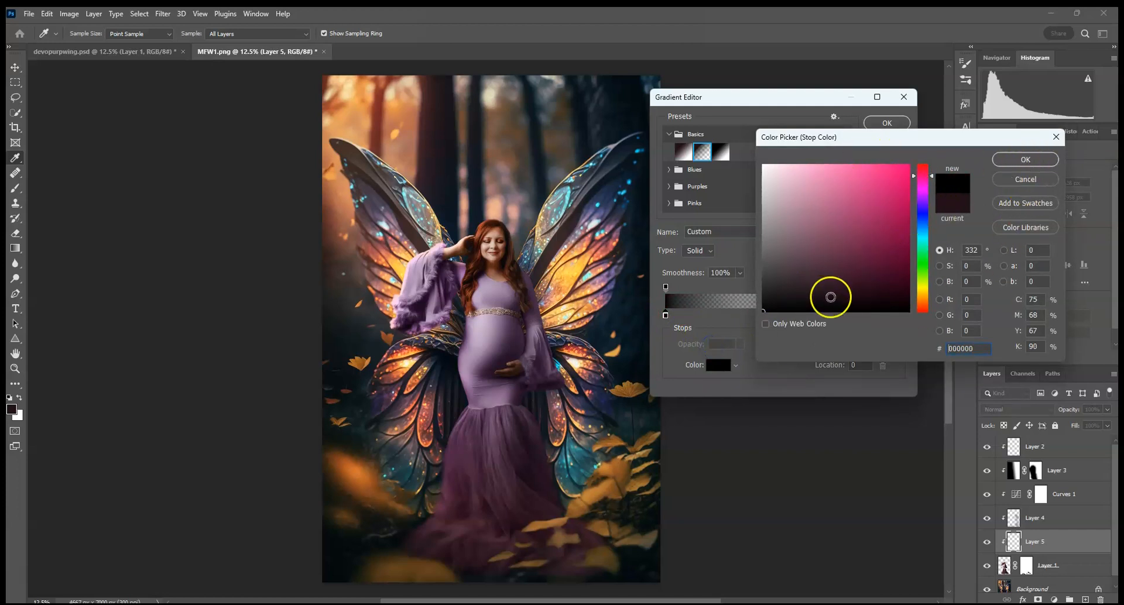
left_click(351, 125)
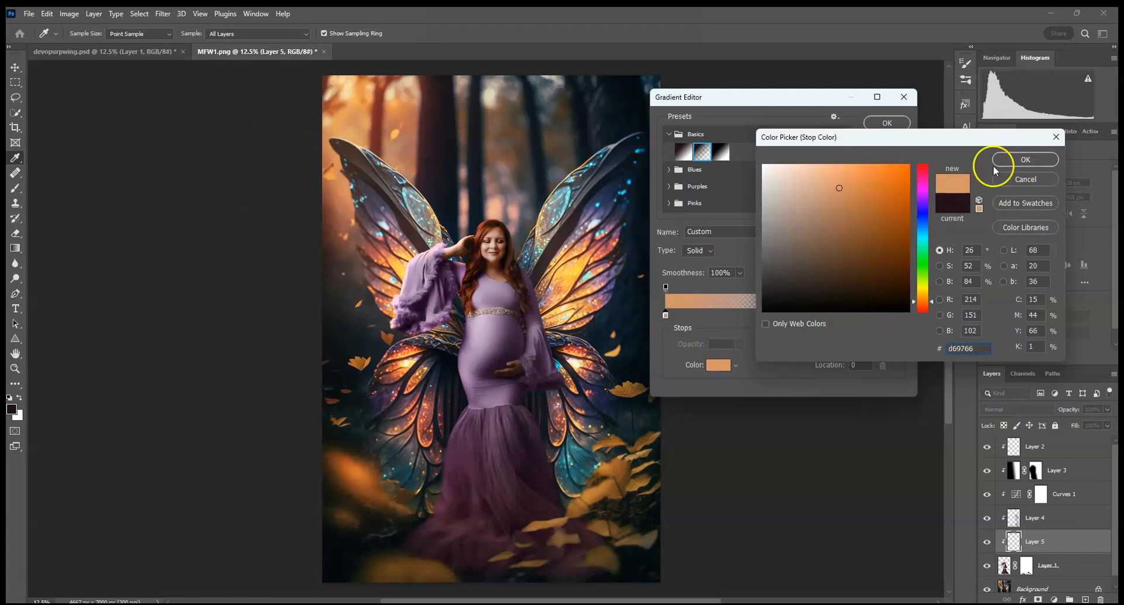
left_click(1028, 160)
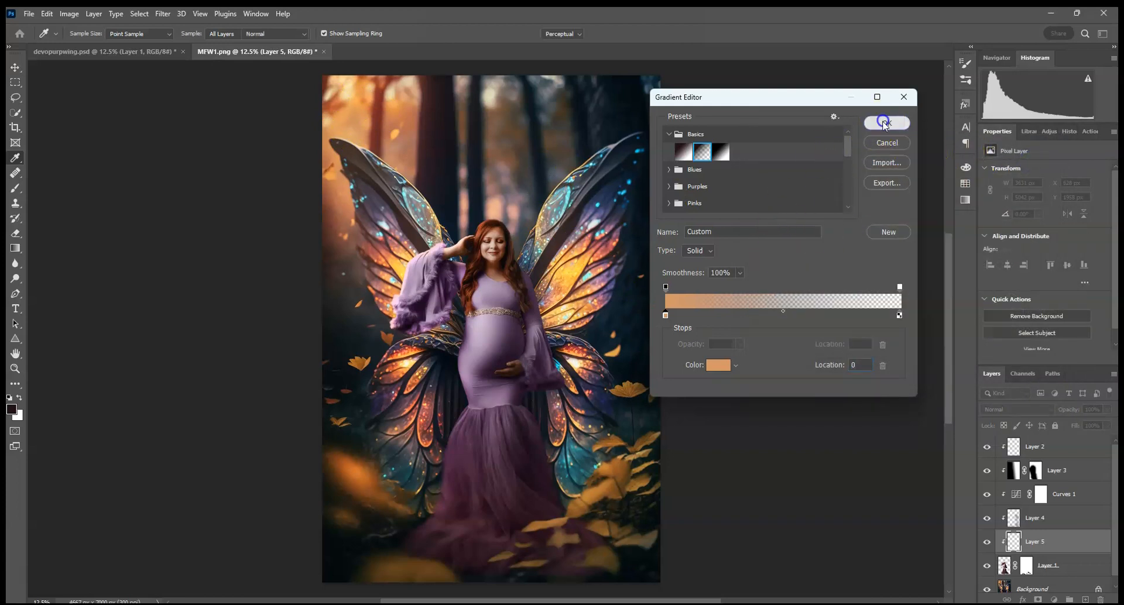
left_click(884, 124)
- Try a diagonal orange-to-transparent gradient across the image on the new clipped layer, and undo it
left_click_drag(407, 176, 725, 519)
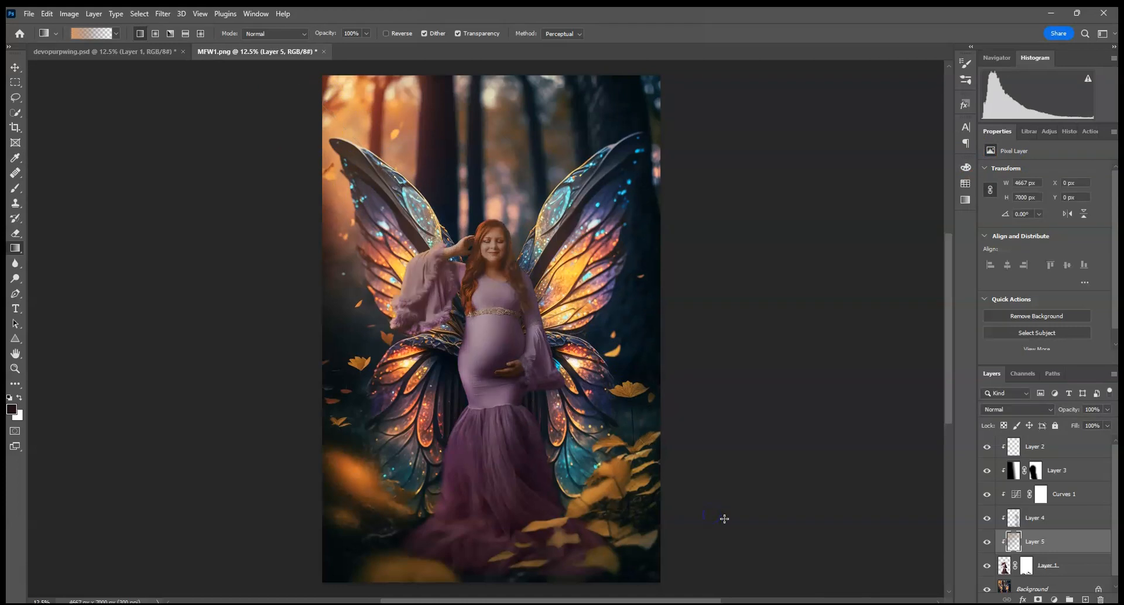
left_click(47, 14)
left_click(64, 26)
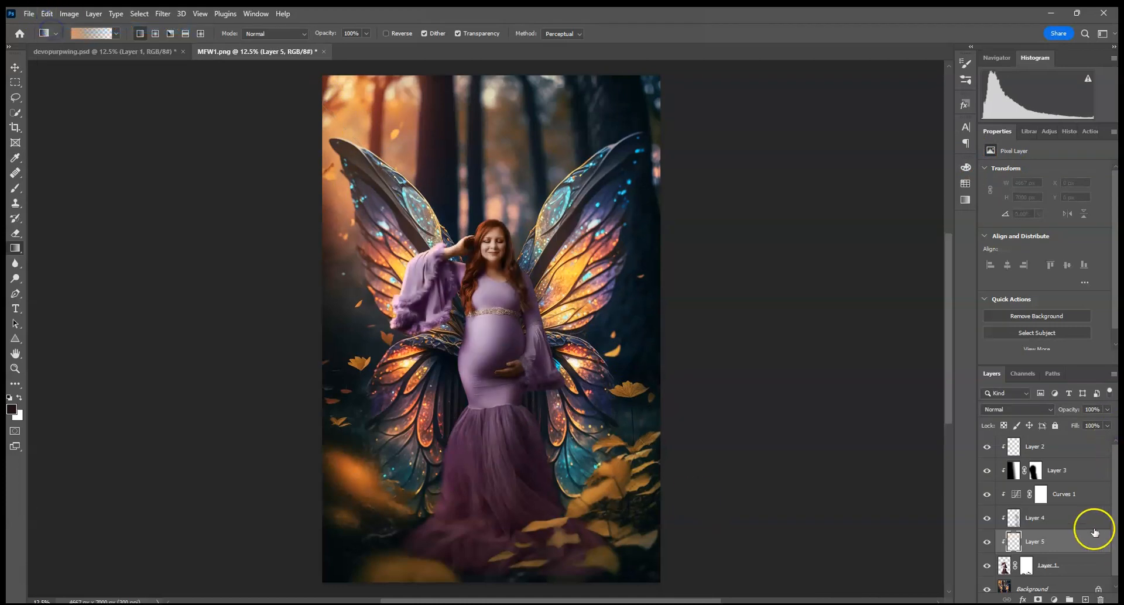
- Move the empty new layer to the top of the layer stack and release its clipping mask
left_click_drag(1095, 534, 1098, 438)
right_click(1042, 446)
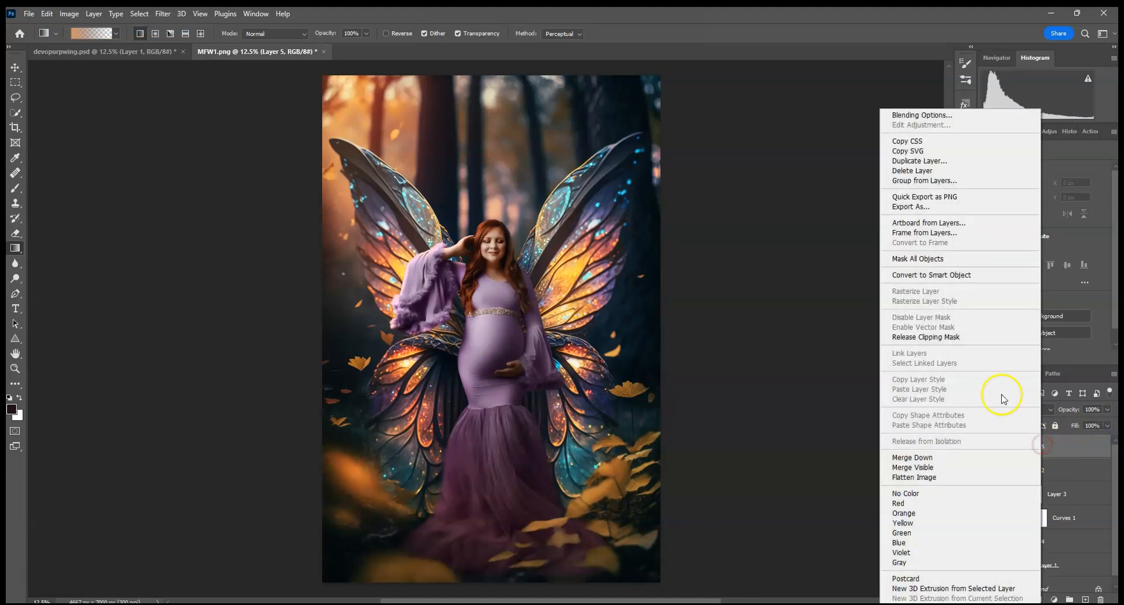
left_click(949, 337)
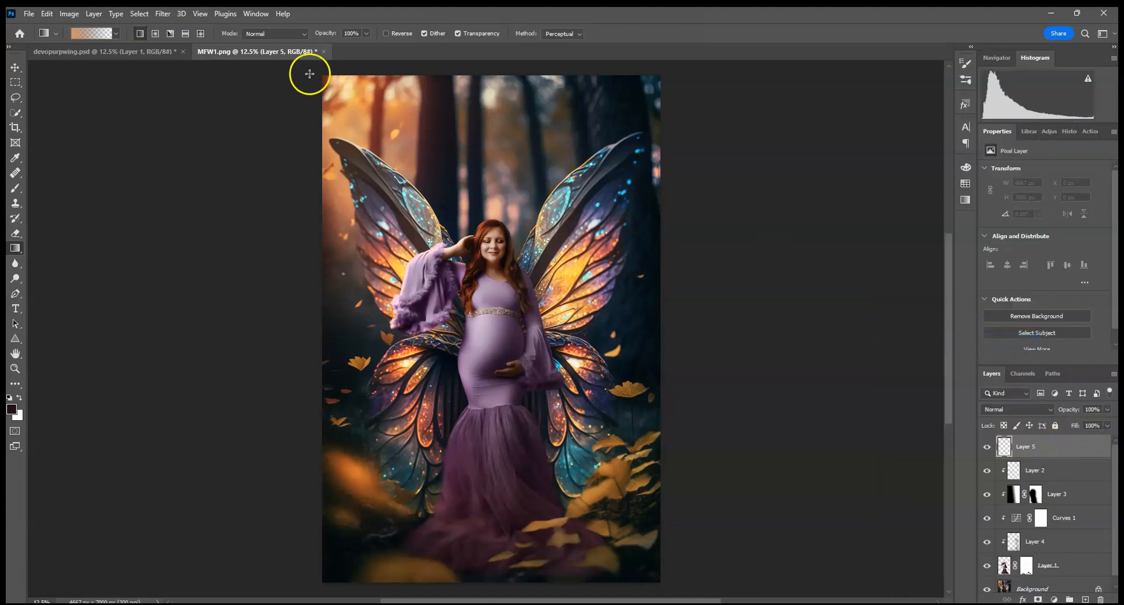
- Draw a diagonal orange-to-transparent gradient over the image on the top layer and blend it as Linear Dodge (Add) at 45% opacity
left_click_drag(648, 476, 723, 549)
left_click(1044, 410)
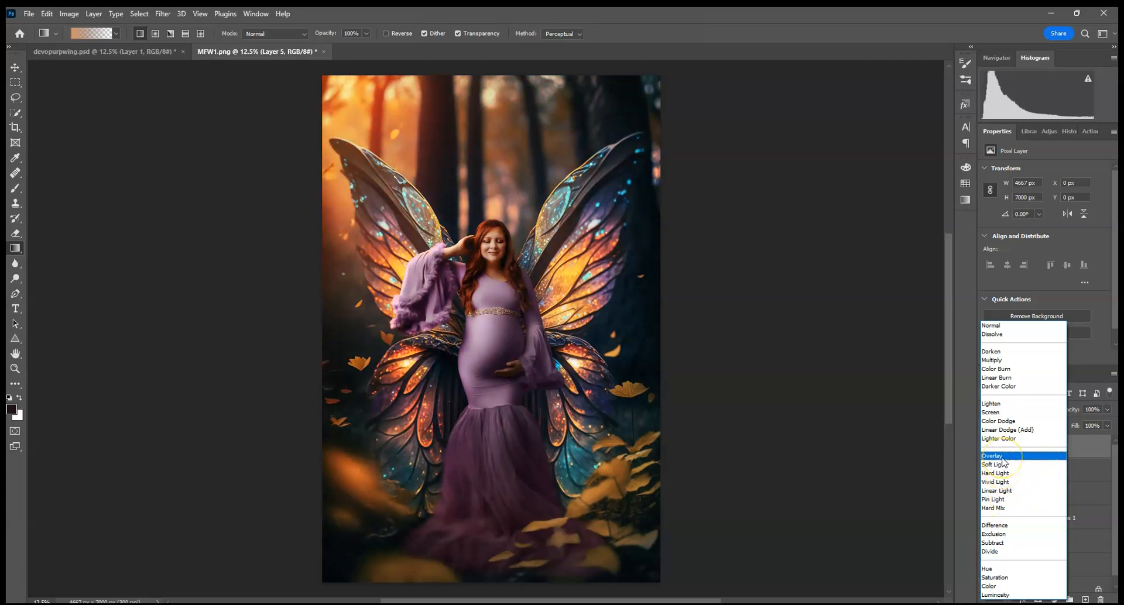
left_click(999, 429)
left_click(1034, 410)
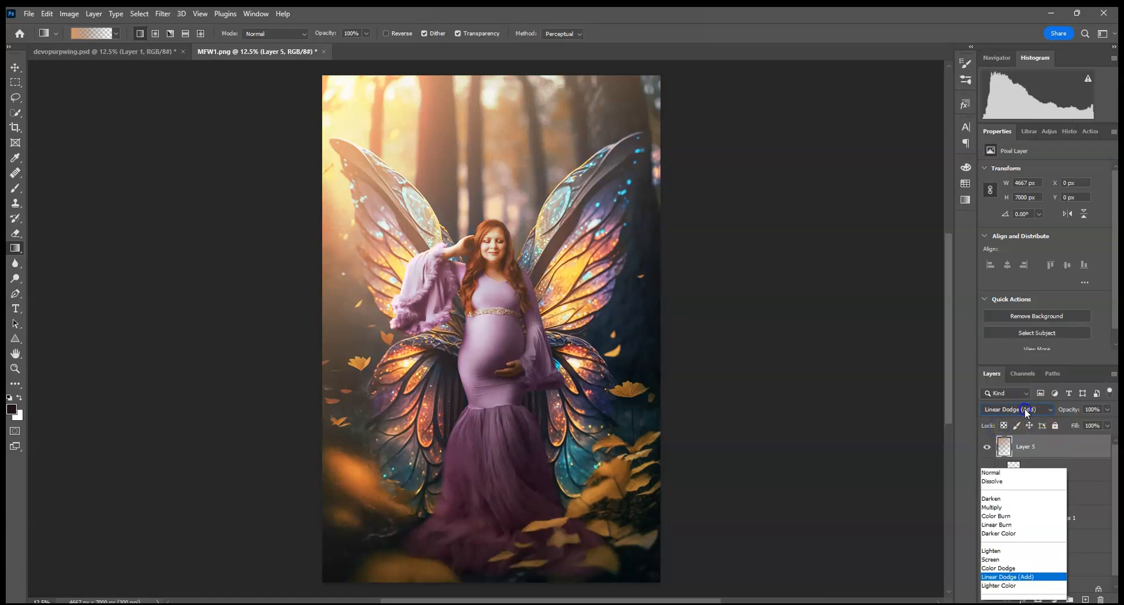
left_click(1000, 430)
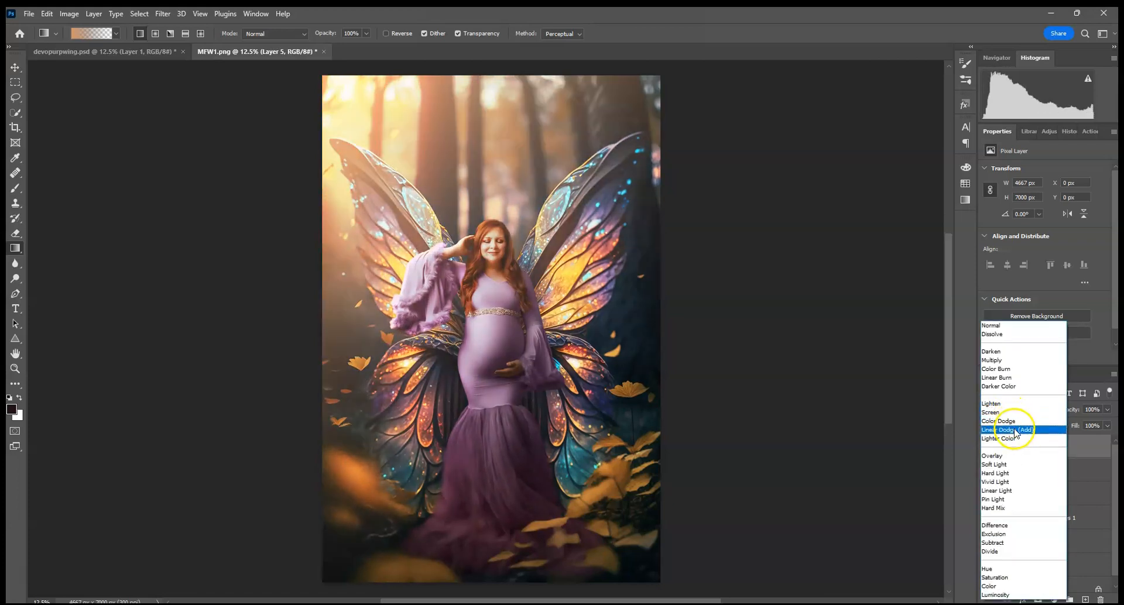
left_click(1106, 410)
left_click_drag(1100, 426, 1079, 426)
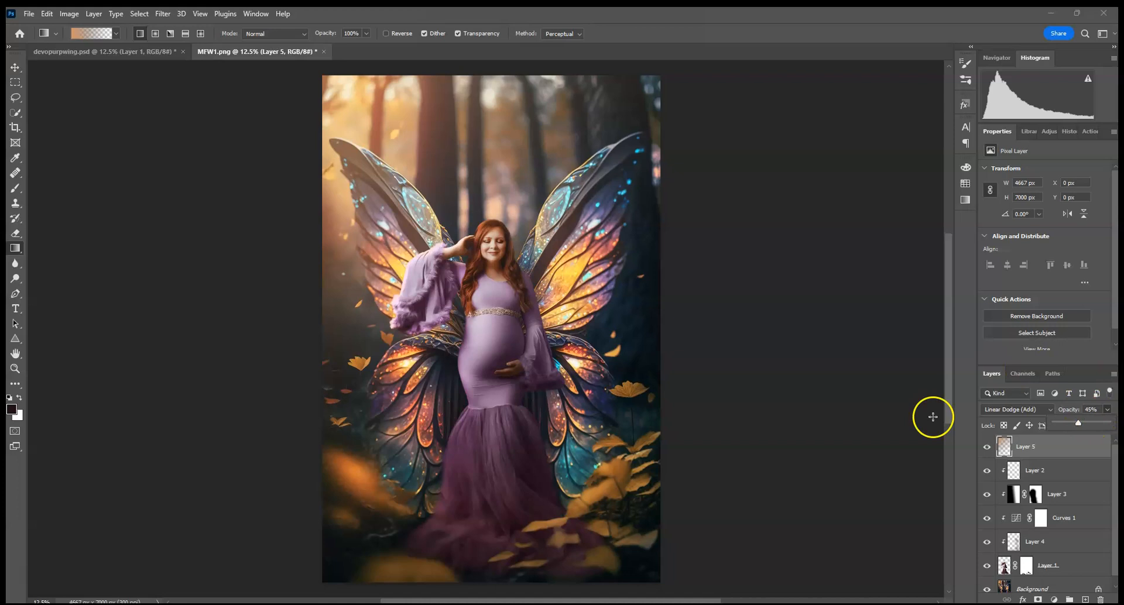
- Add a mask to the orange glow layer and fade the glow over the woman with a large soft black brush at 20% opacity
left_click(1037, 598)
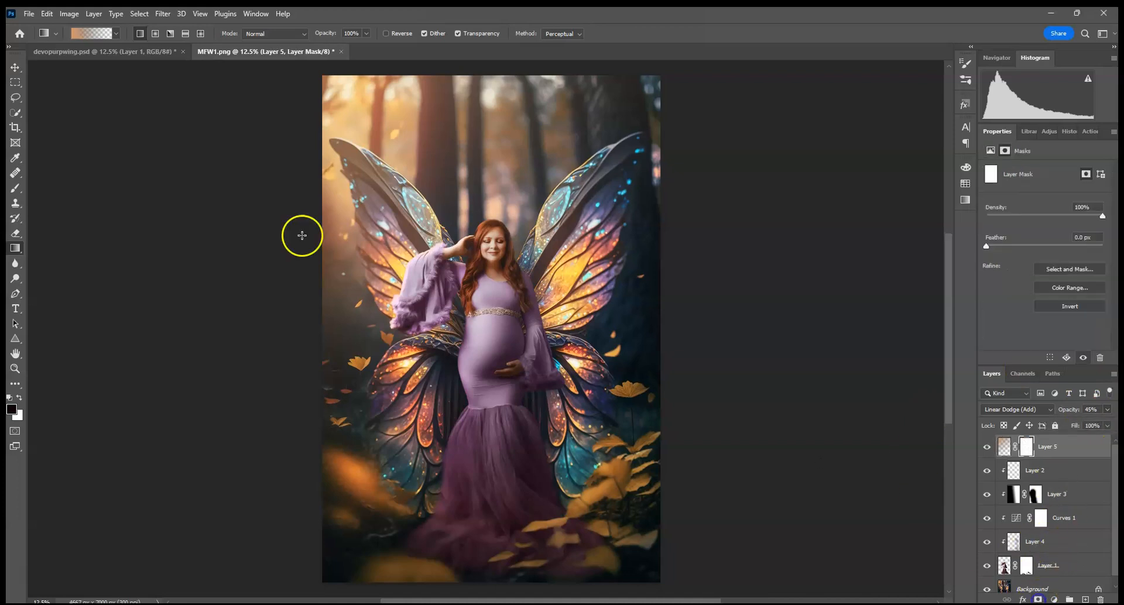
left_click(14, 194)
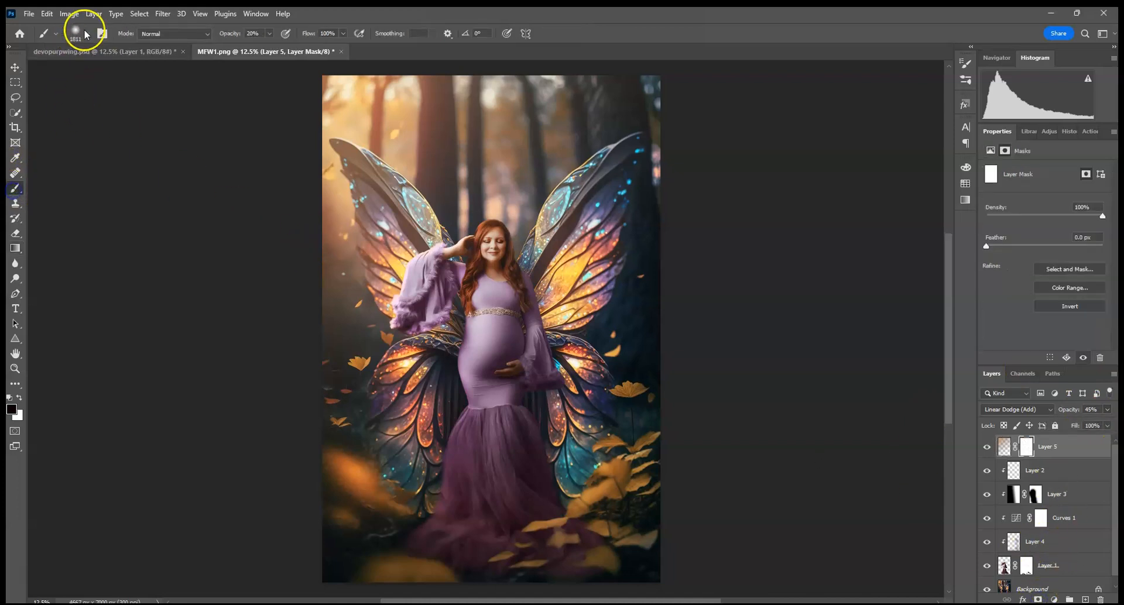
left_click(83, 32)
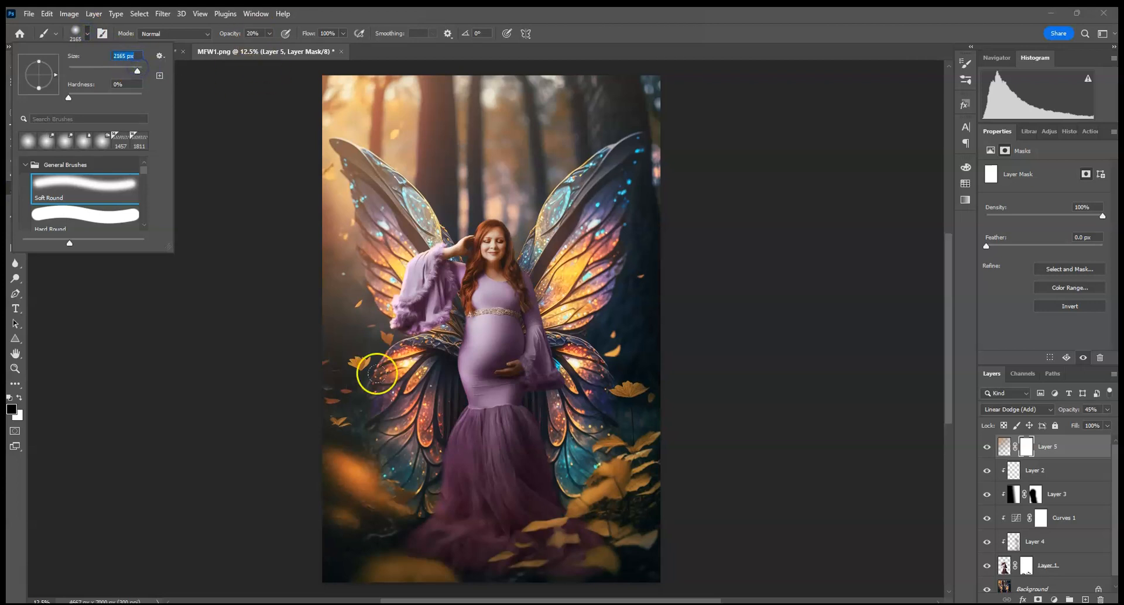
key("Return")
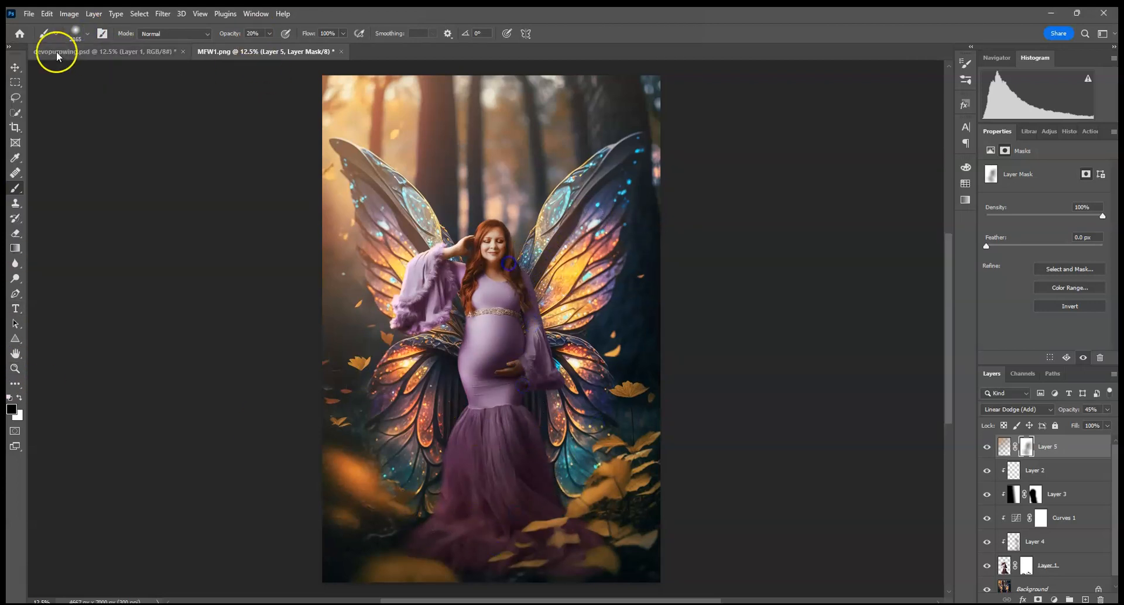
- Reduce the brush to 495 px and further mask the orange glow over the woman's face, hair and upper body
left_click(87, 34)
left_click(136, 71)
left_click(492, 266)
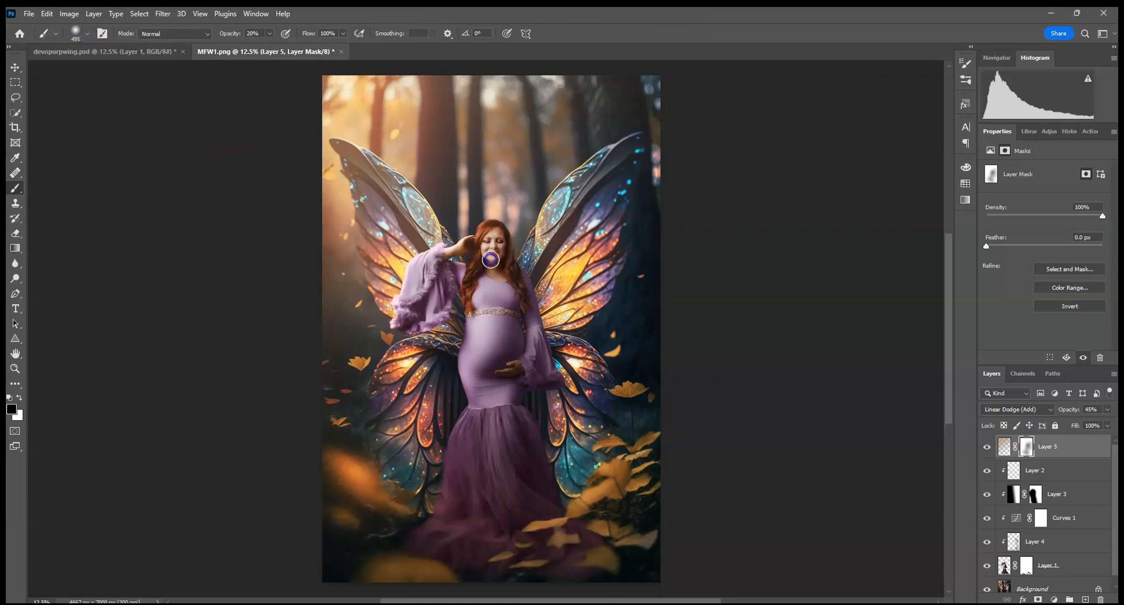
mouse_move(502, 335)
left_mouse_down()
mouse_move(538, 297)
mouse_move(517, 234)
left_mouse_up()
left_click_drag(443, 323, 452, 349)
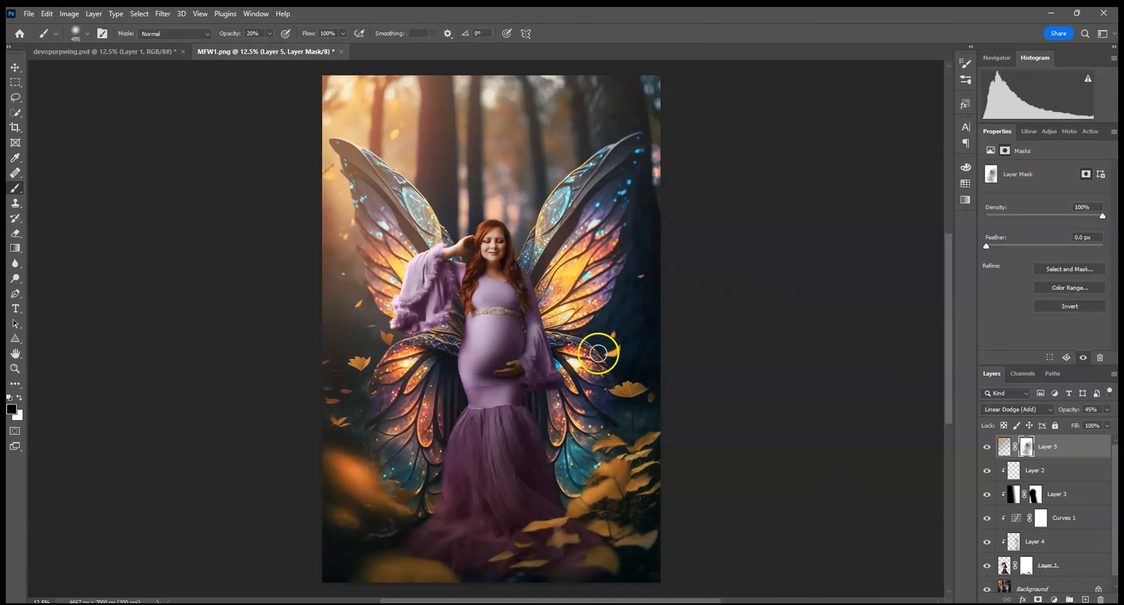
- Compare the image with and without the Curves adjustment layer and set that layer's opacity to 73%
left_click(1060, 564)
left_click(1064, 520)
left_click(987, 518)
left_click(987, 518)
left_click(1011, 523)
left_click(1107, 410)
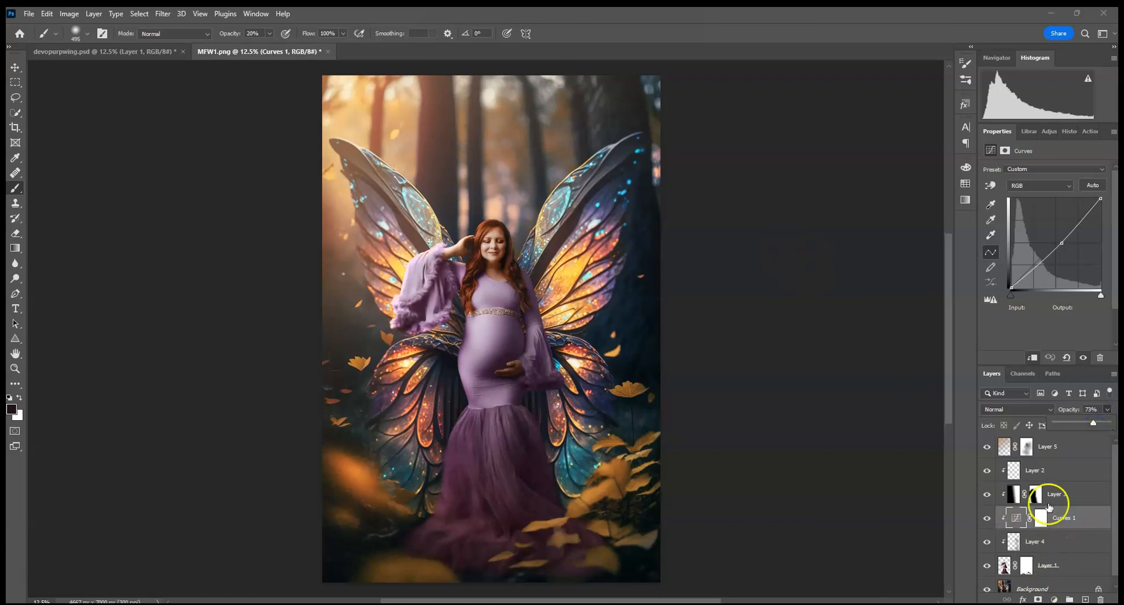
- Examine the woman's cutout edges, hair, sleeve and skirt against the wings at 100% magnification
left_click(1004, 566)
key("ctrl+plus")
key("ctrl+plus")
key("ctrl+plus")
key("ctrl+plus")
key("ctrl+plus")
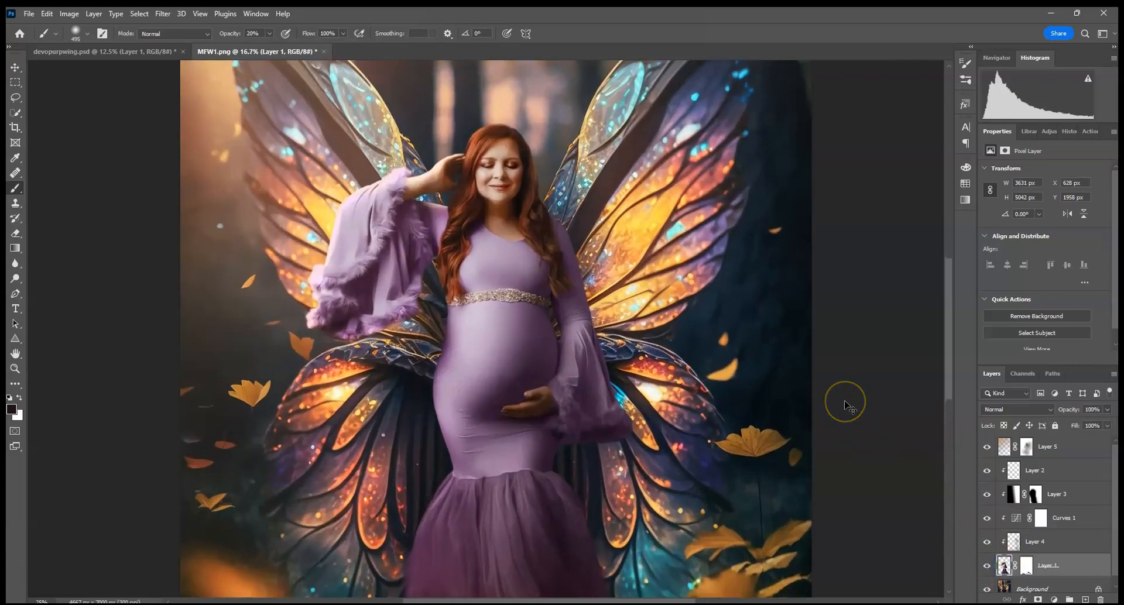
key("ctrl+plus")
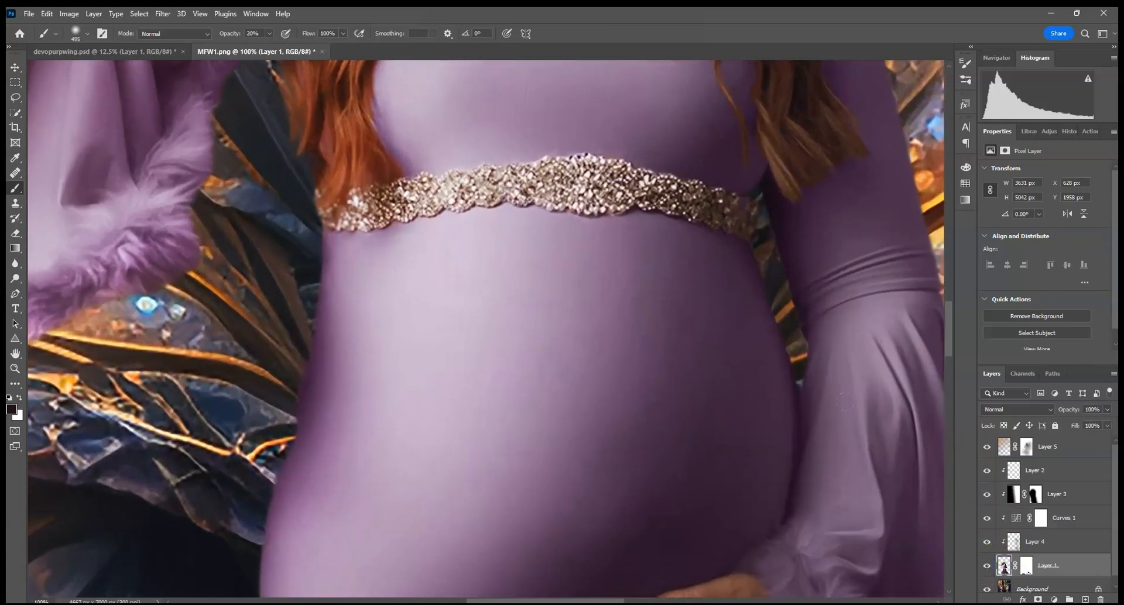
left_click_drag(698, 218, 351, 447)
left_click_drag(590, 289, 638, 442)
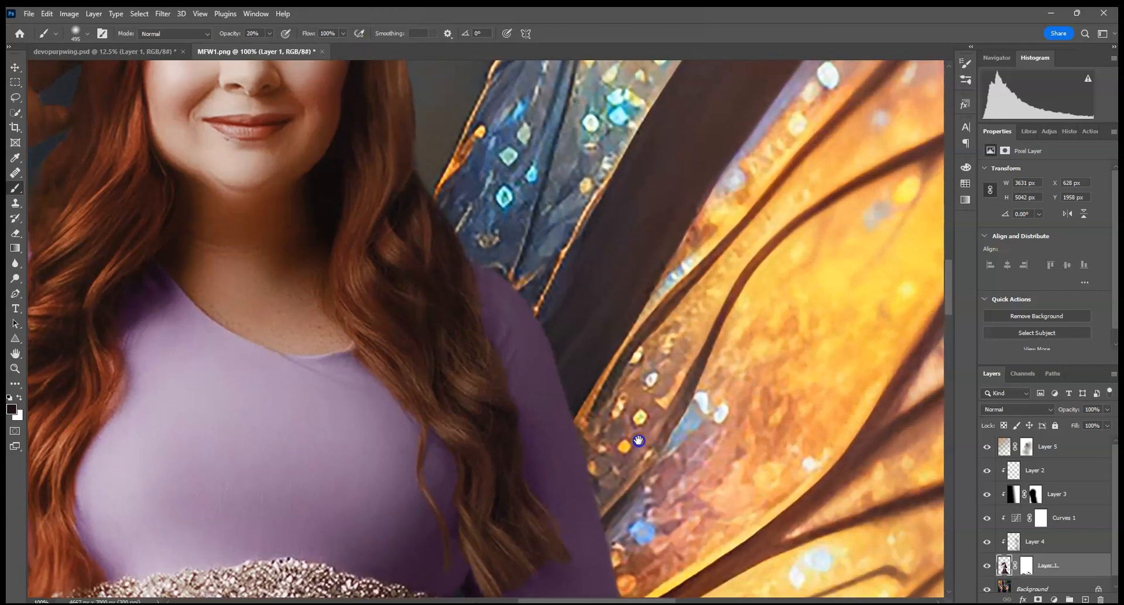
left_click_drag(604, 234, 588, 138)
left_click_drag(705, 396, 622, 71)
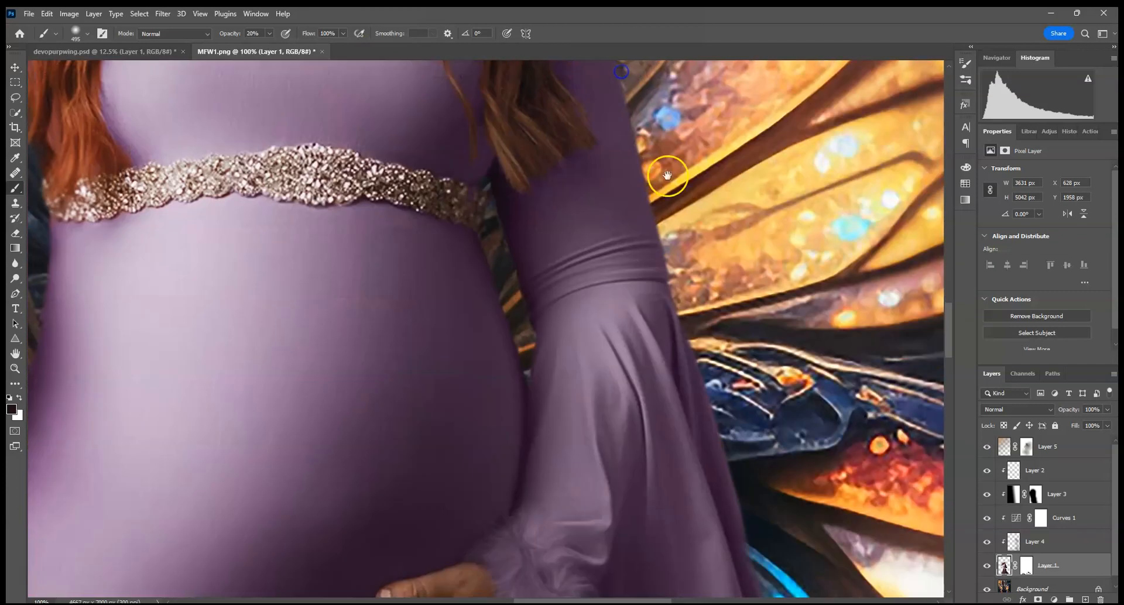
left_click_drag(673, 404, 627, 88)
left_click_drag(719, 331, 715, 93)
left_click_drag(703, 380, 673, 222)
left_click_drag(612, 404, 621, 176)
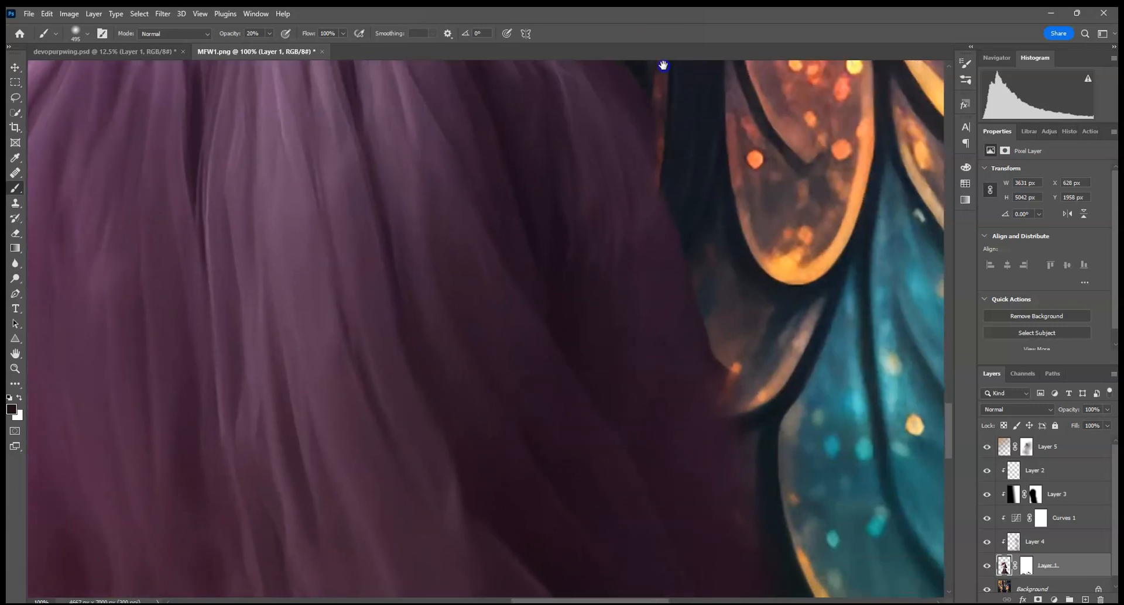
left_click_drag(666, 406, 629, 139)
left_click_drag(662, 176, 650, 398)
left_click_drag(572, 161, 566, 407)
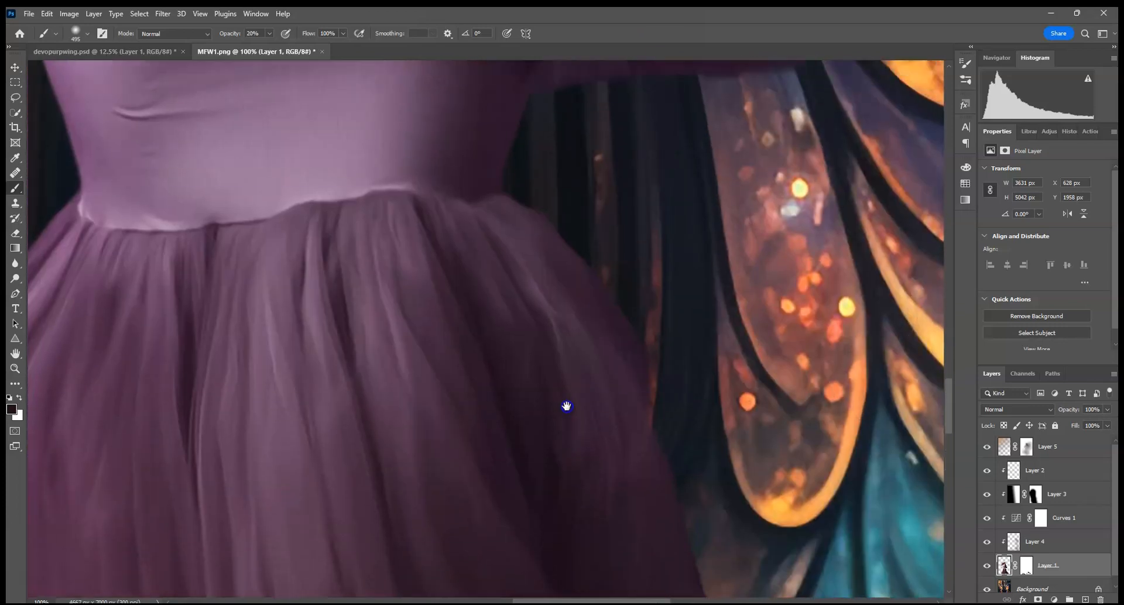
key("ctrl+0")
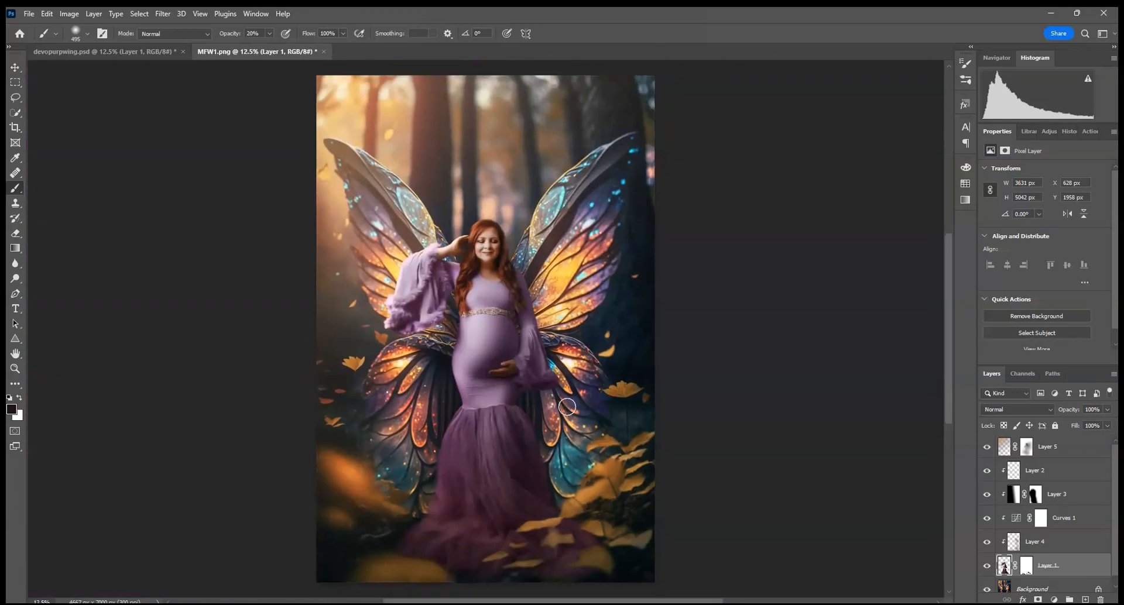
- Duplicate the Background layer beneath the woman's layer
scroll(1059, 537, "down", 1)
left_click(1061, 579)
left_click_drag(1077, 584, 1086, 599)
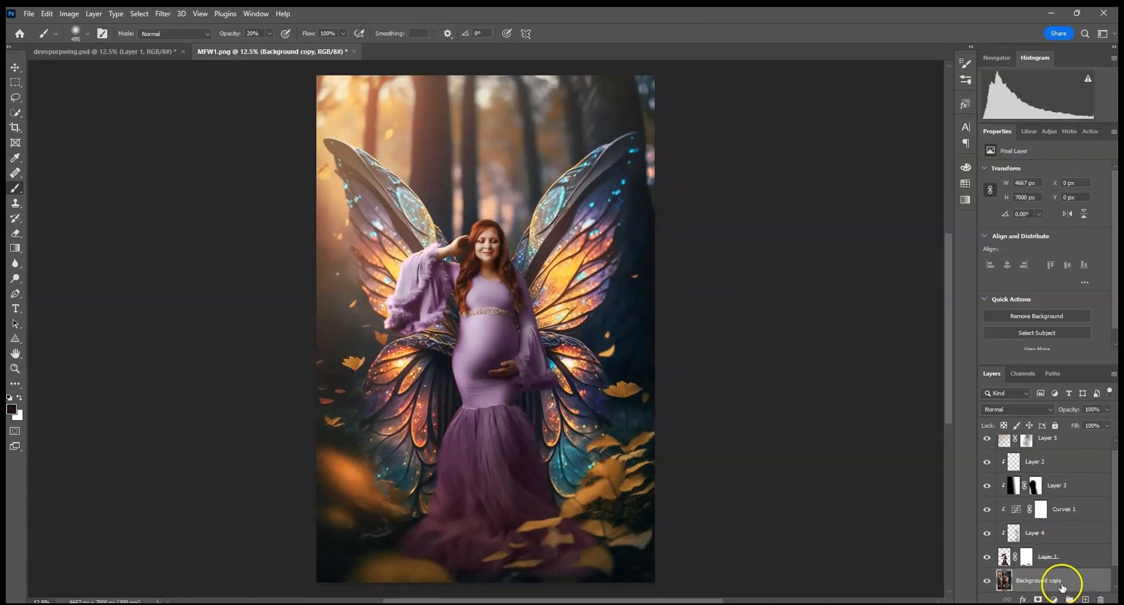
scroll(1071, 527, "down", 1)
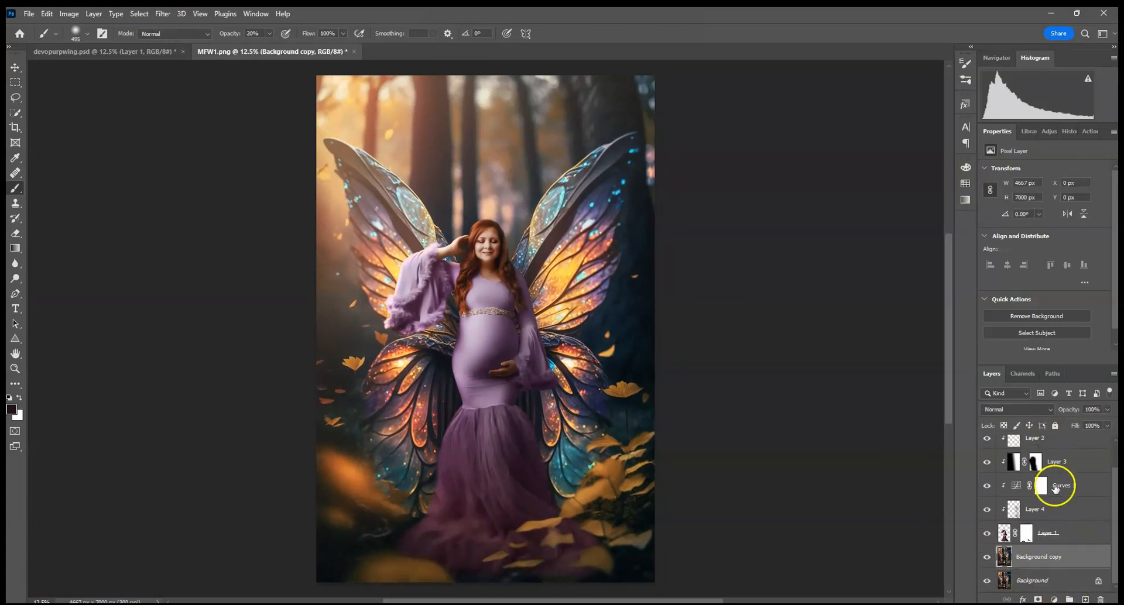
- Apply a Gaussian Blur with a 1.3 pixel radius to the duplicated background layer
left_click(164, 14)
mouse_move(188, 175)
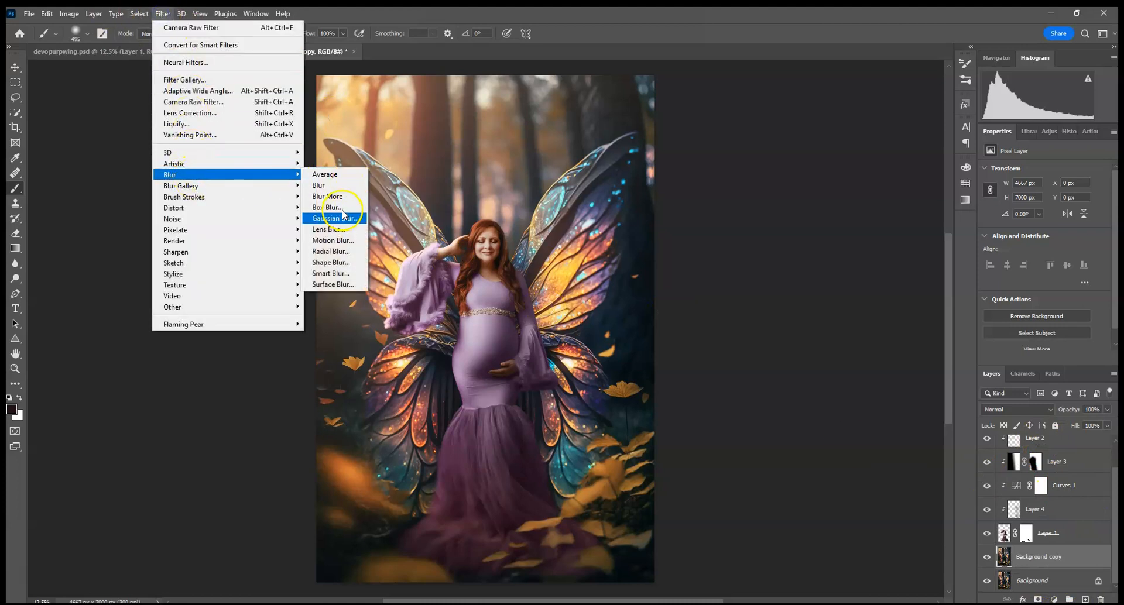
left_click(343, 216)
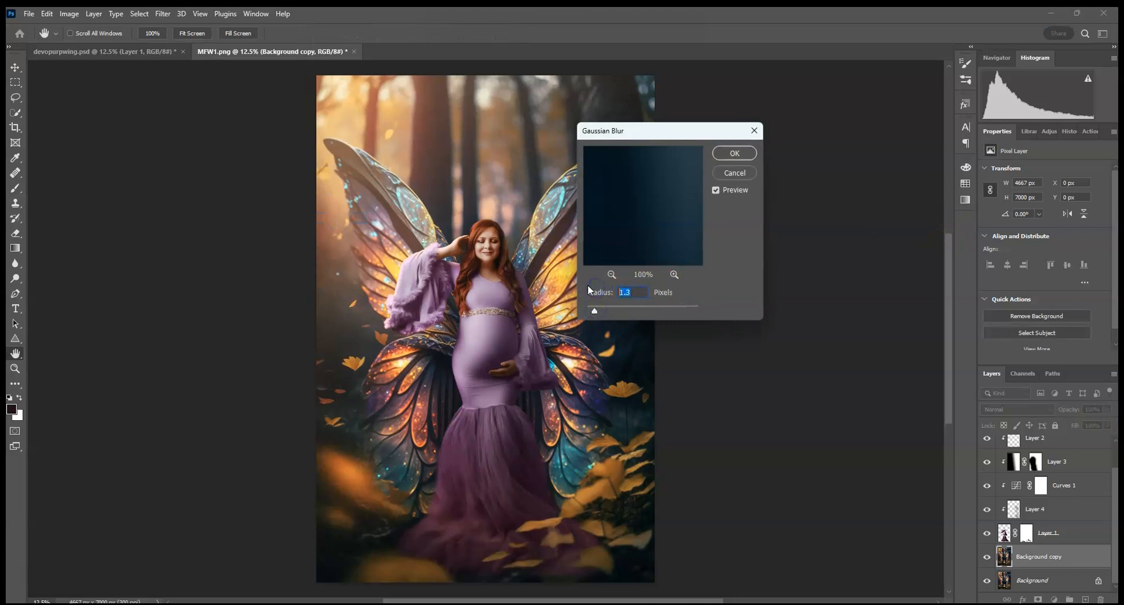
left_click(734, 153)
key("b")
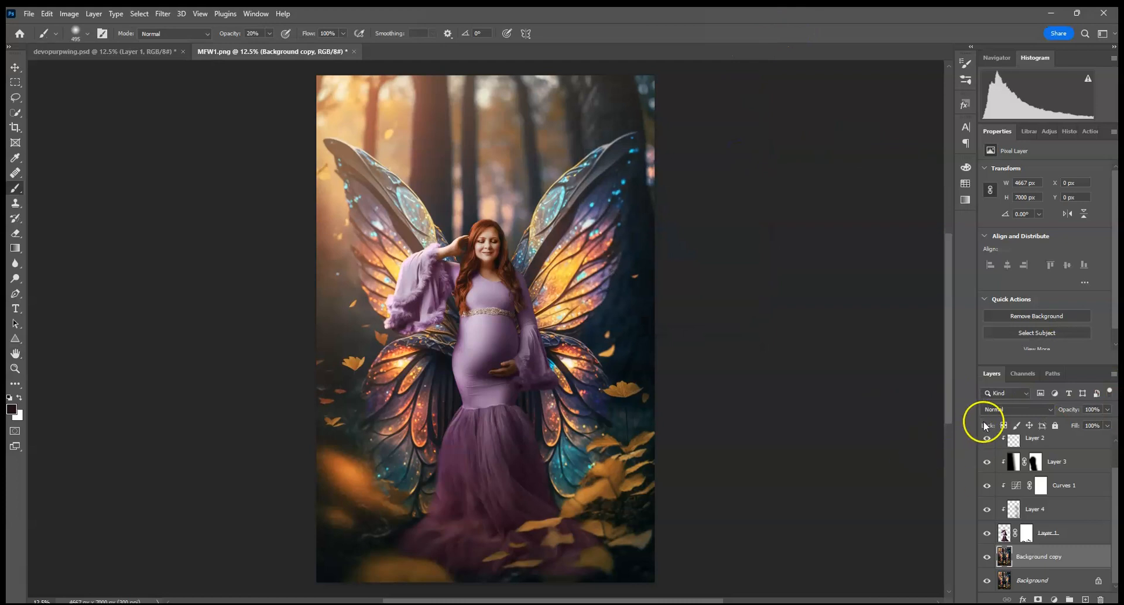
- Flatten all layers of the composite into a single Background layer
left_click(1031, 579)
right_click(1032, 579)
left_click(1037, 585)
right_click(1053, 583)
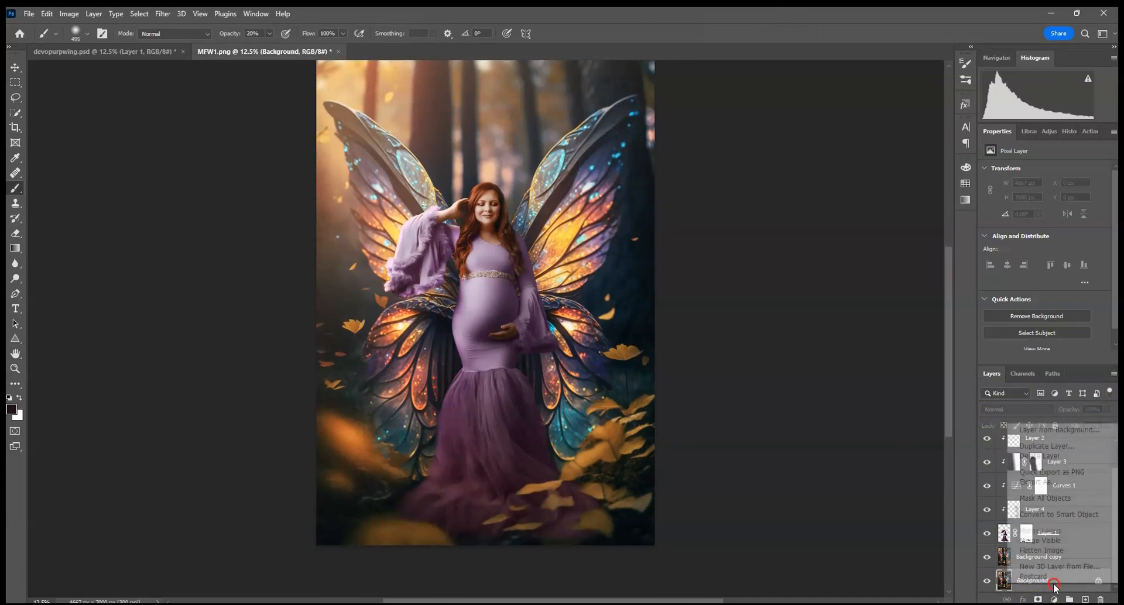
left_click(1047, 551)
- Apply the Camera Raw Filter to the flattened image with Contrast +6, Blacks -13 and Clarity +14
key("ctrl+minus")
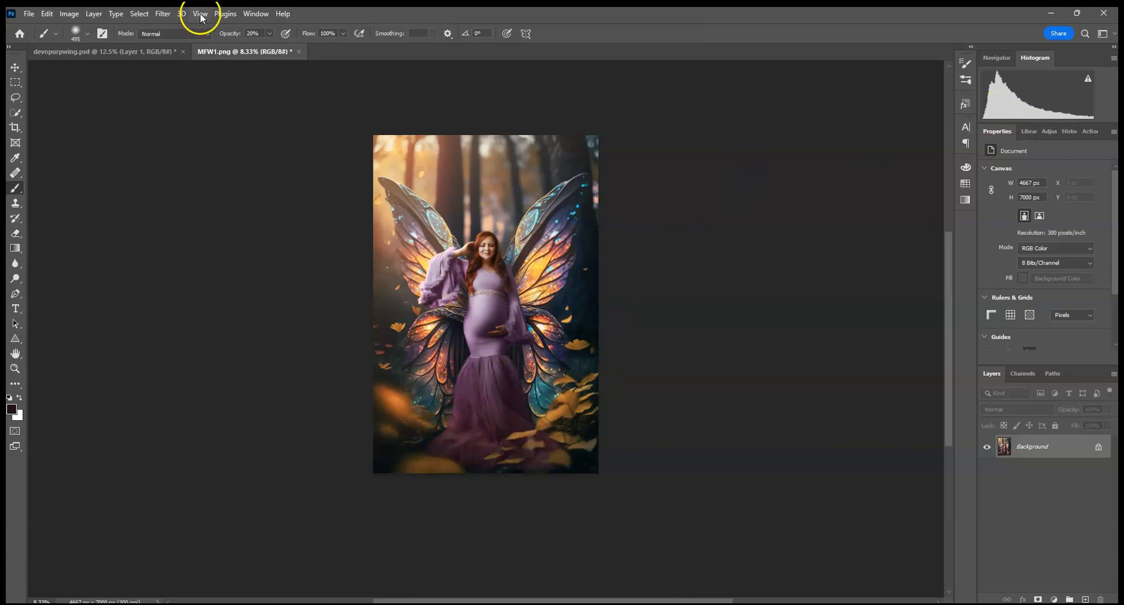
left_click(163, 14)
left_click(181, 101)
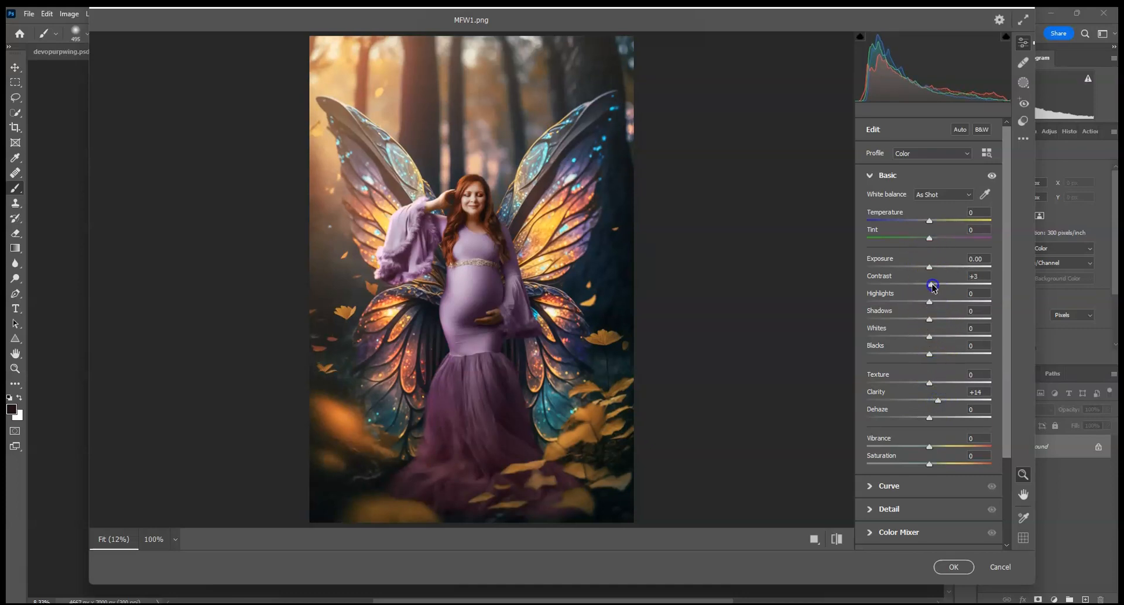
left_click_drag(931, 354, 928, 355)
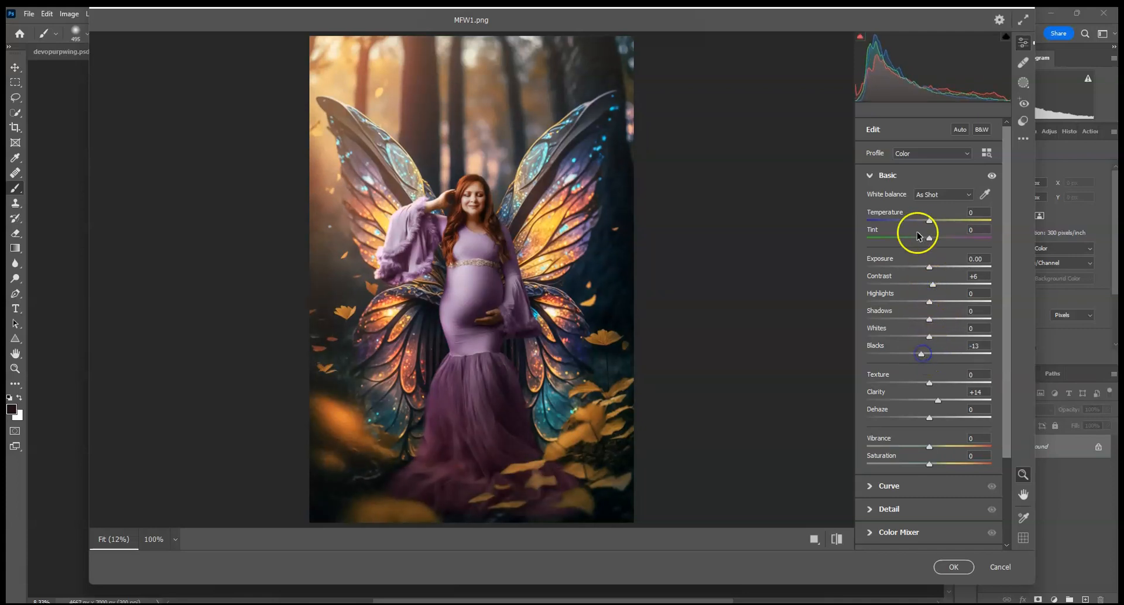
left_click(954, 568)
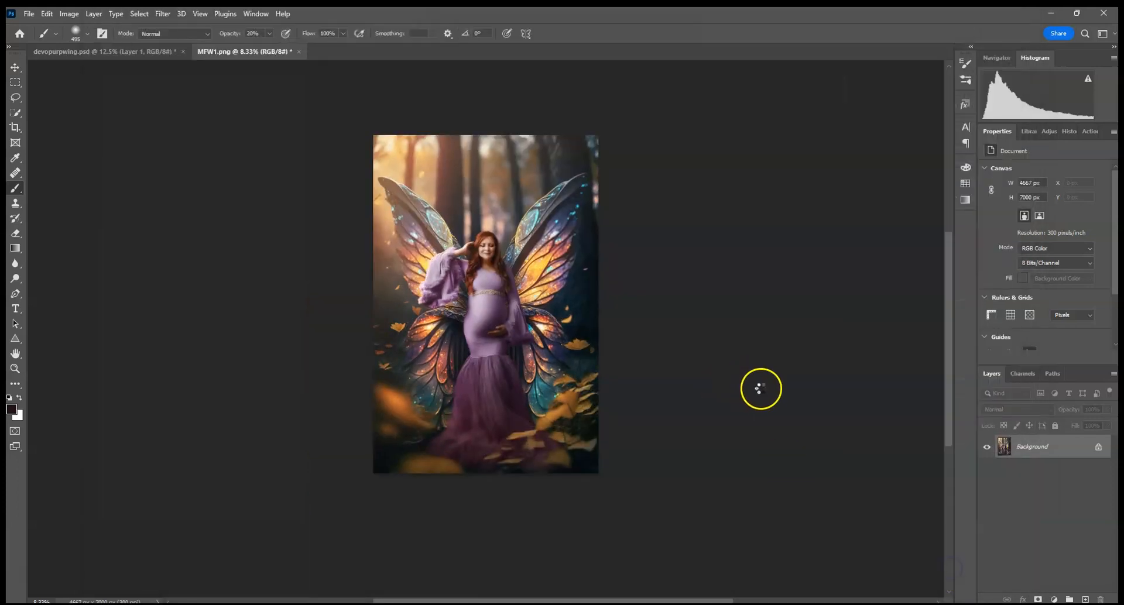
- Lighten the woman's dress, sleeve, hand and neck with the Dodge tool, using the Shadows range at 20% exposure
scroll(785, 384, "up", 2)
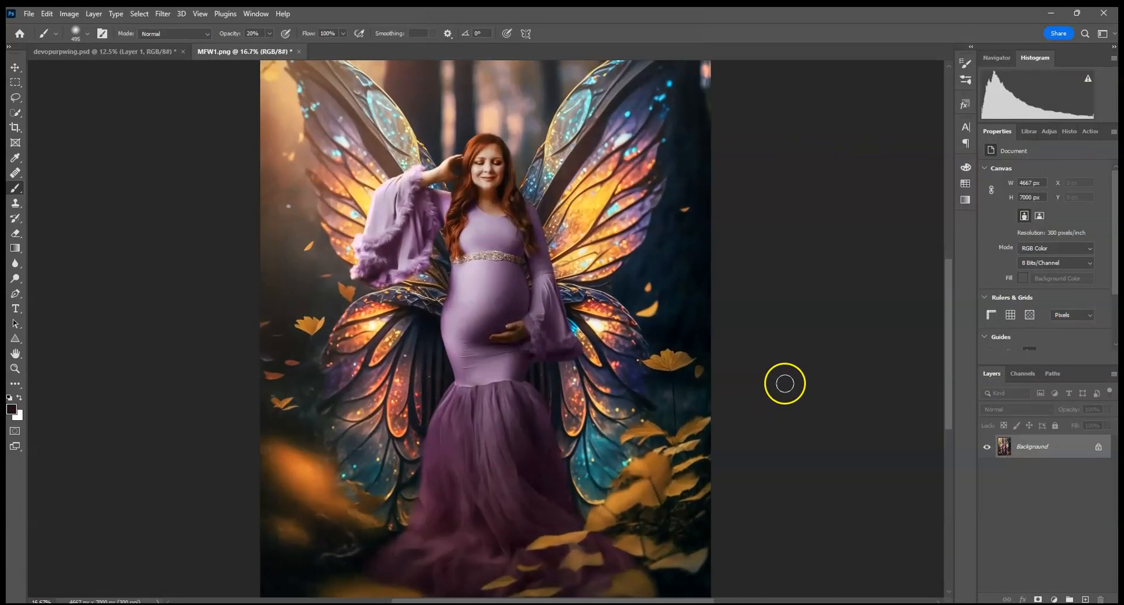
scroll(785, 384, "down", 1)
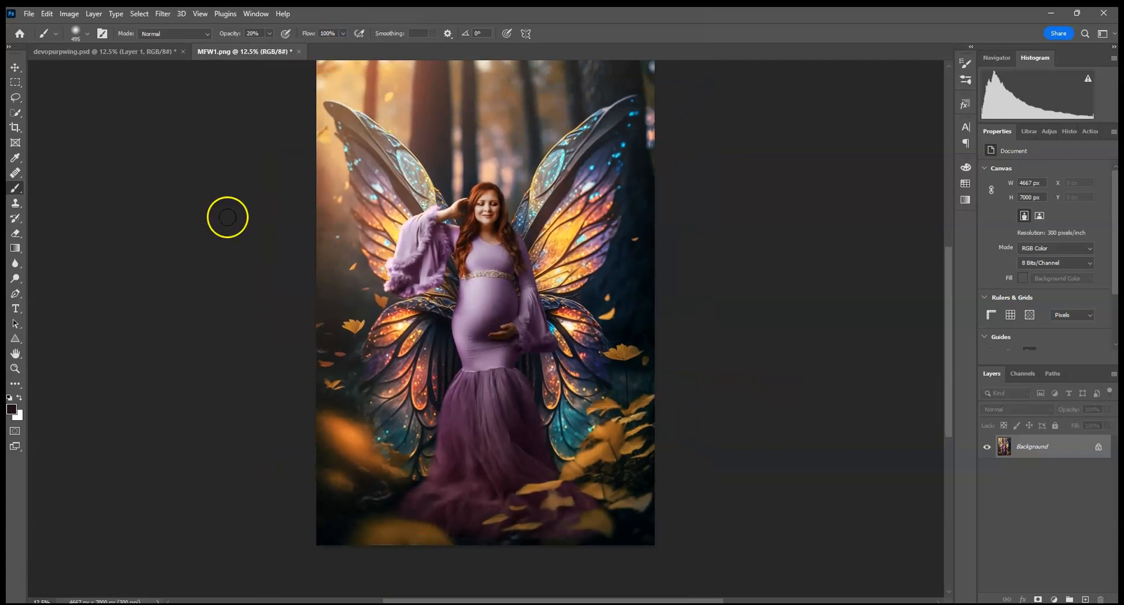
left_click(14, 278)
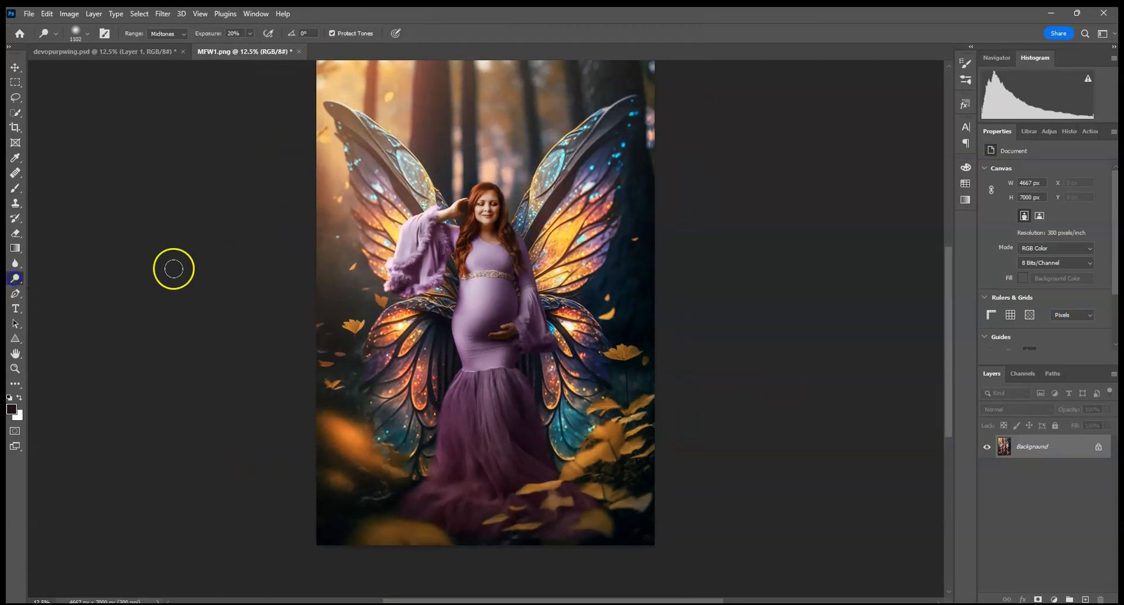
left_click(165, 34)
left_click(166, 43)
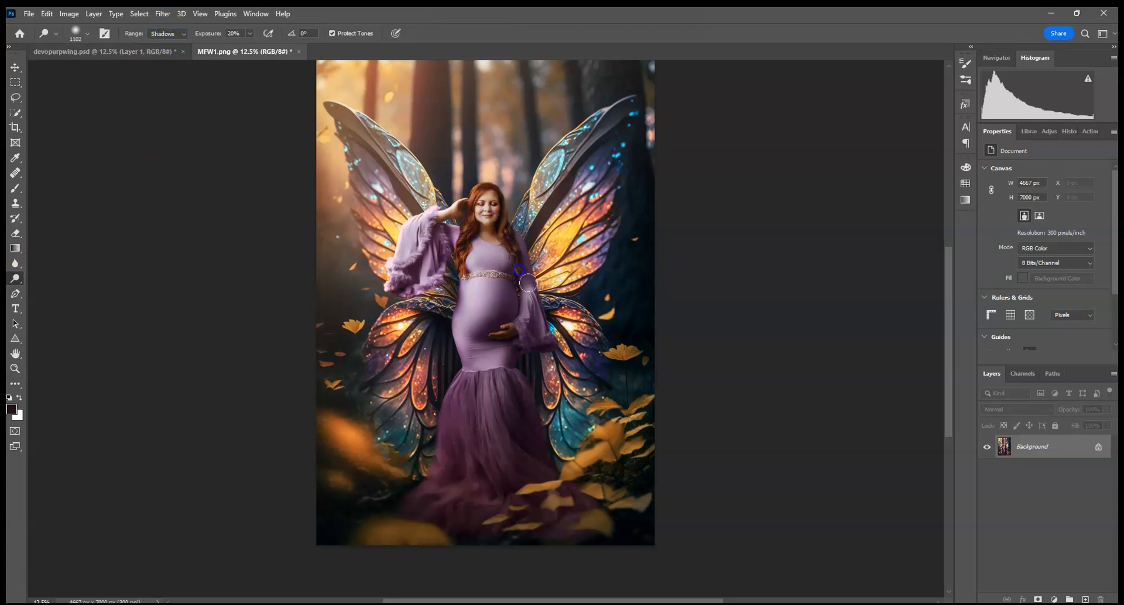
left_click_drag(509, 348, 483, 304)
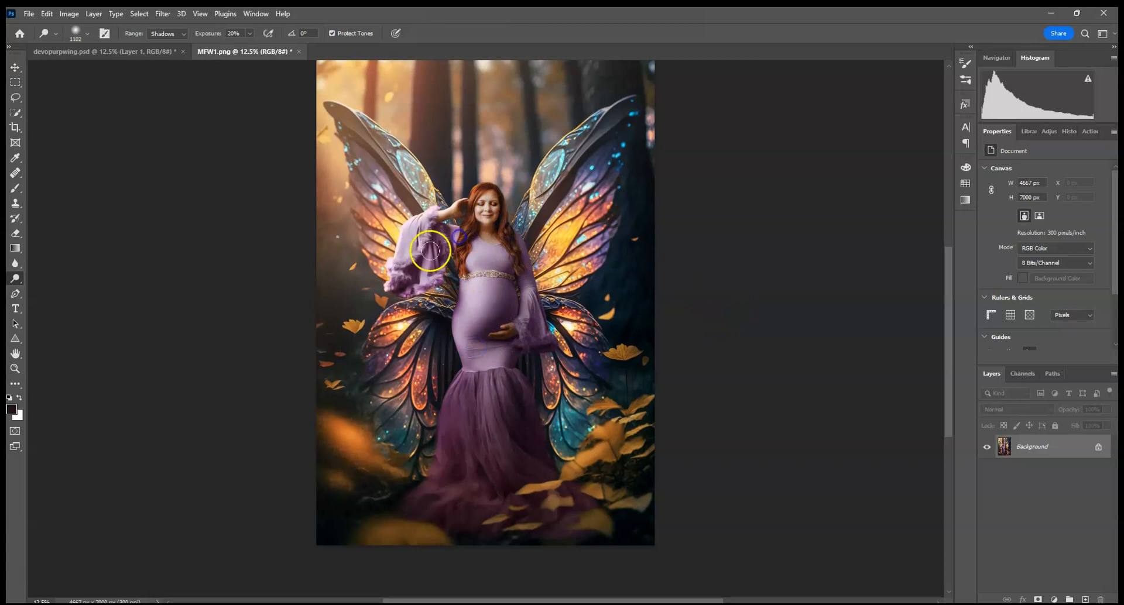
left_click(494, 217)
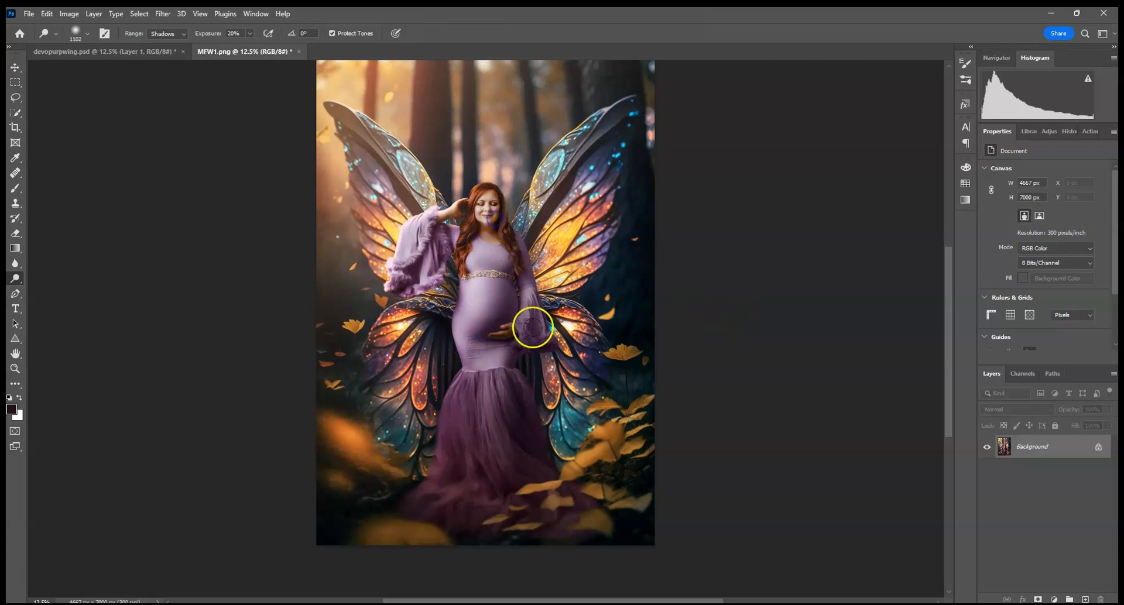
left_click(493, 342)
left_click(424, 241)
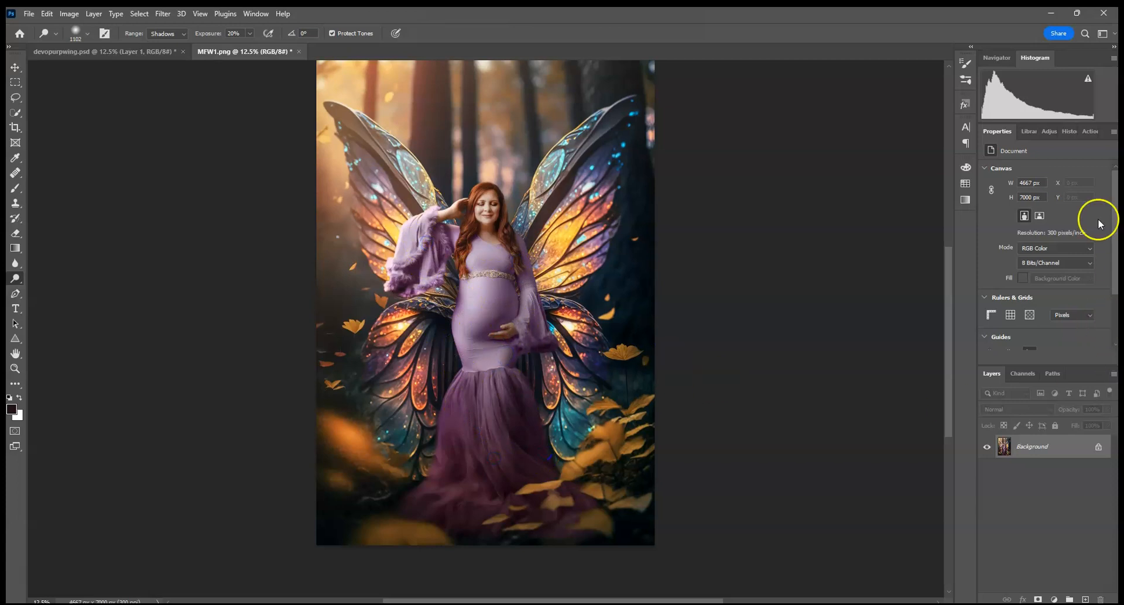
- Add a Solid Color fill layer above the background in dusty pink #c49fb0
left_click(1054, 599)
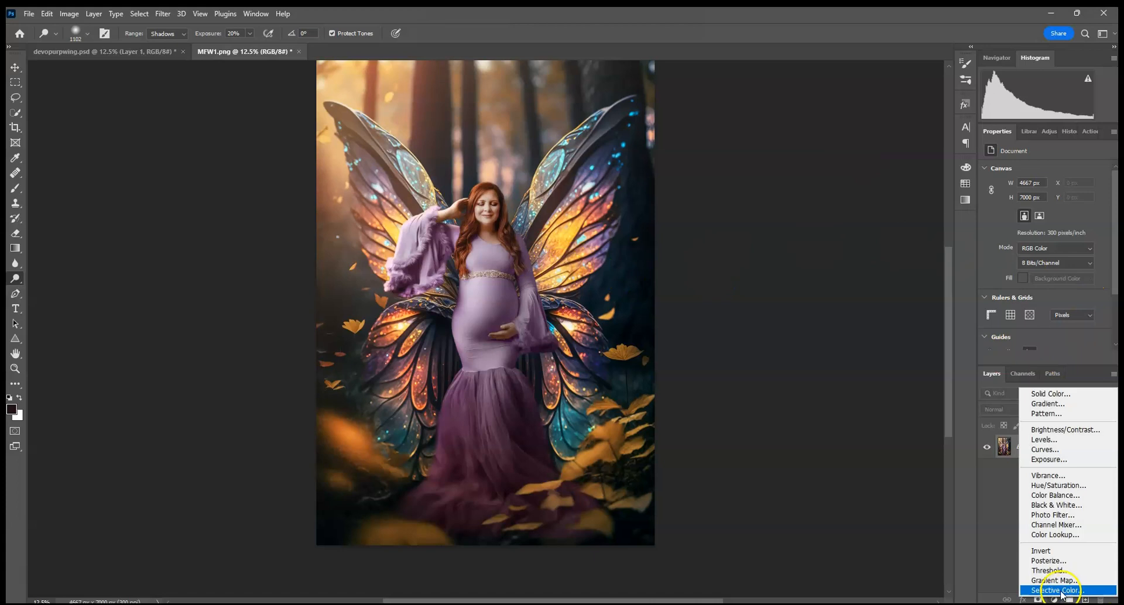
left_click(988, 534)
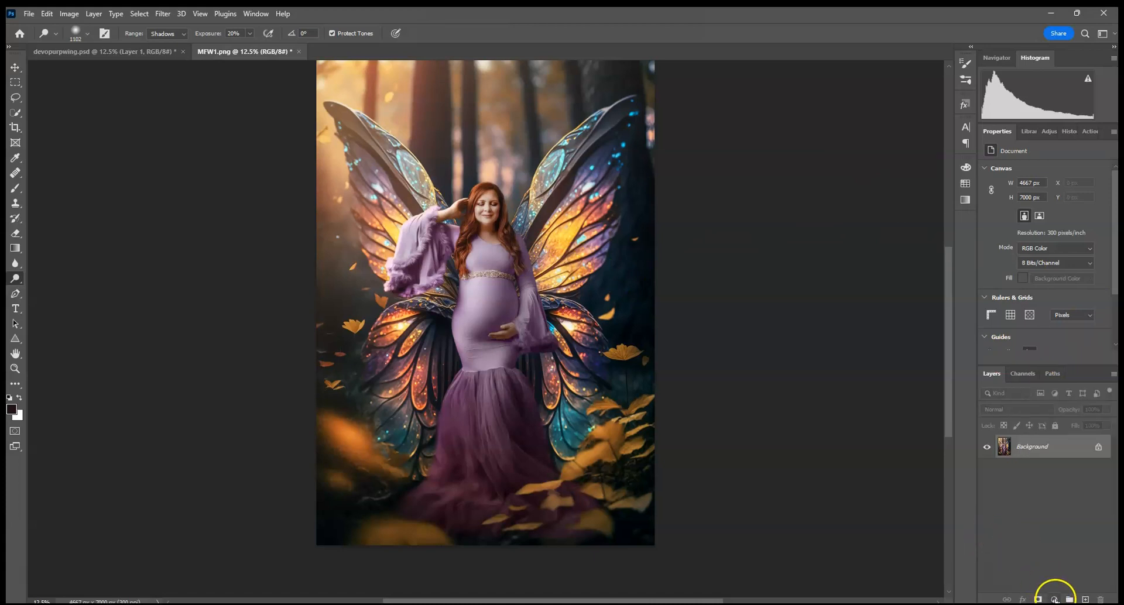
left_click(1054, 600)
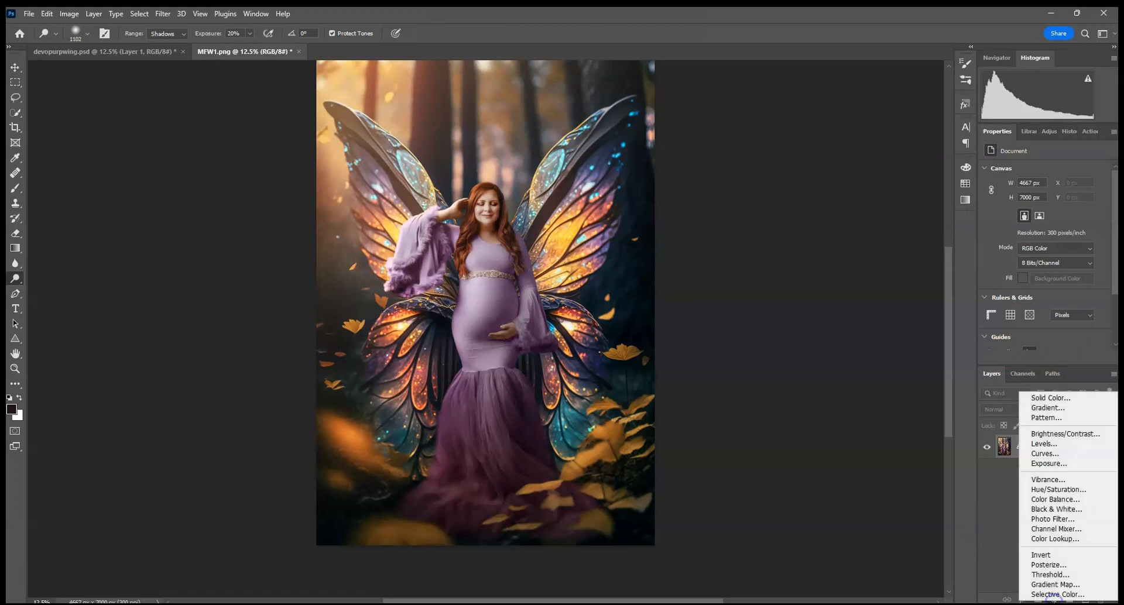
left_click(1052, 399)
left_click_drag(796, 273, 790, 199)
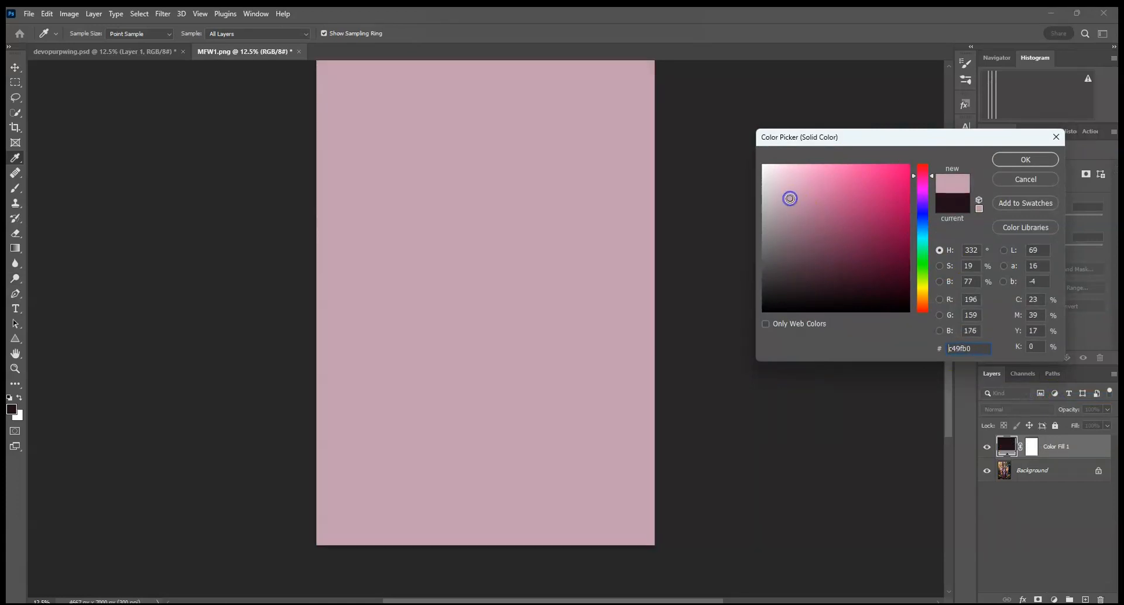
left_click(1018, 162)
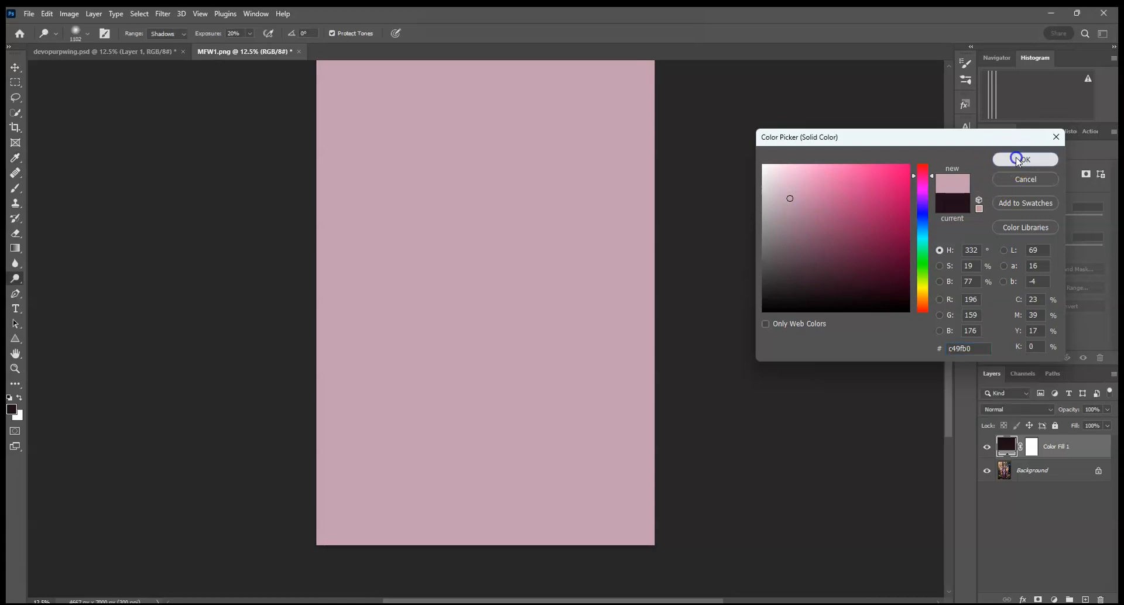
- Try the pink fill layer in Normal blend mode at 2% opacity
left_click(1029, 410)
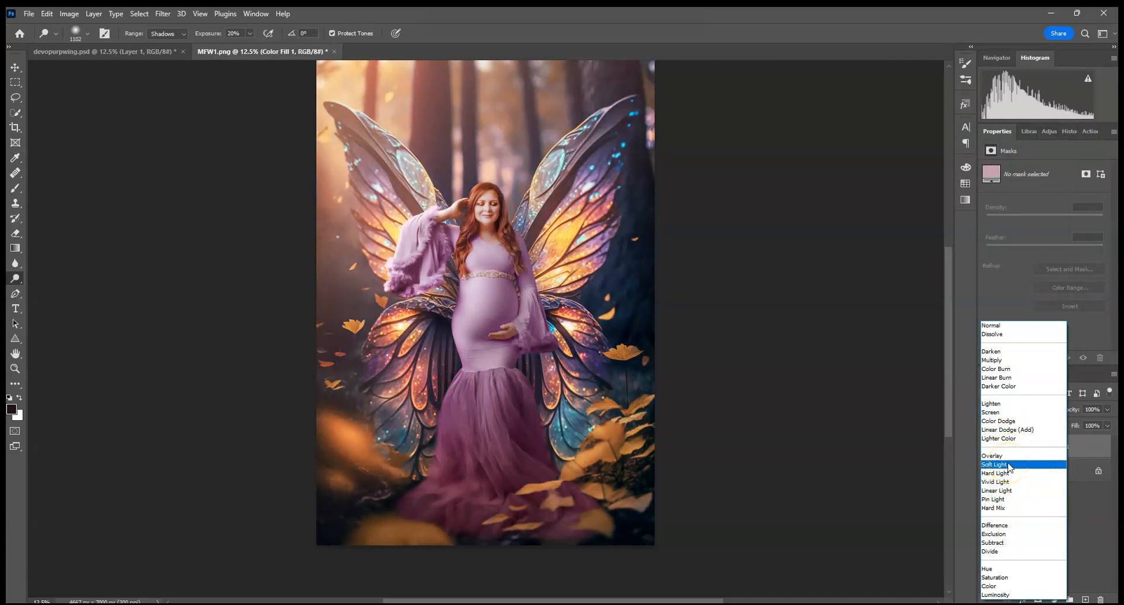
left_click(996, 325)
left_click(1107, 409)
left_click_drag(1079, 424, 1061, 425)
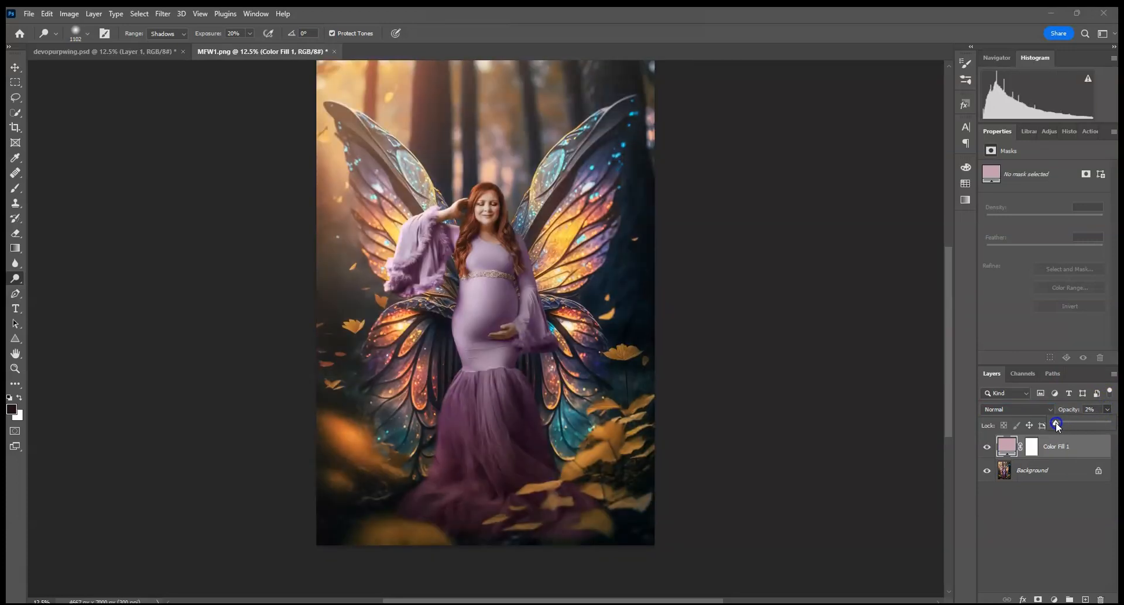
key("ctrl+0")
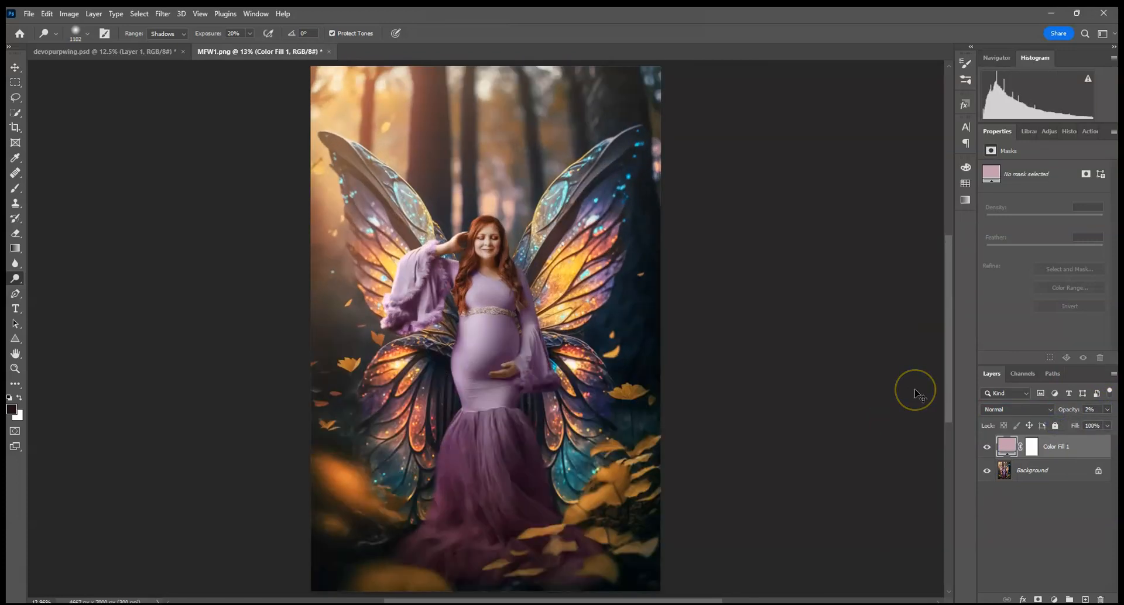
key("ctrl+minus")
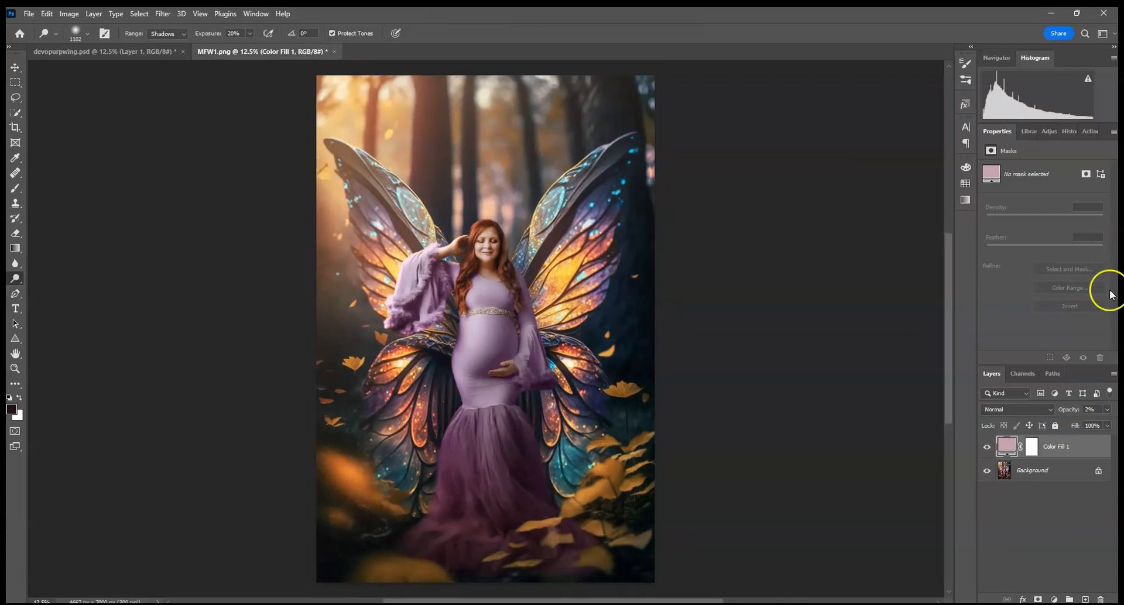
- Blend the pink fill layer in Soft Light mode at 26% opacity
left_click(1003, 409)
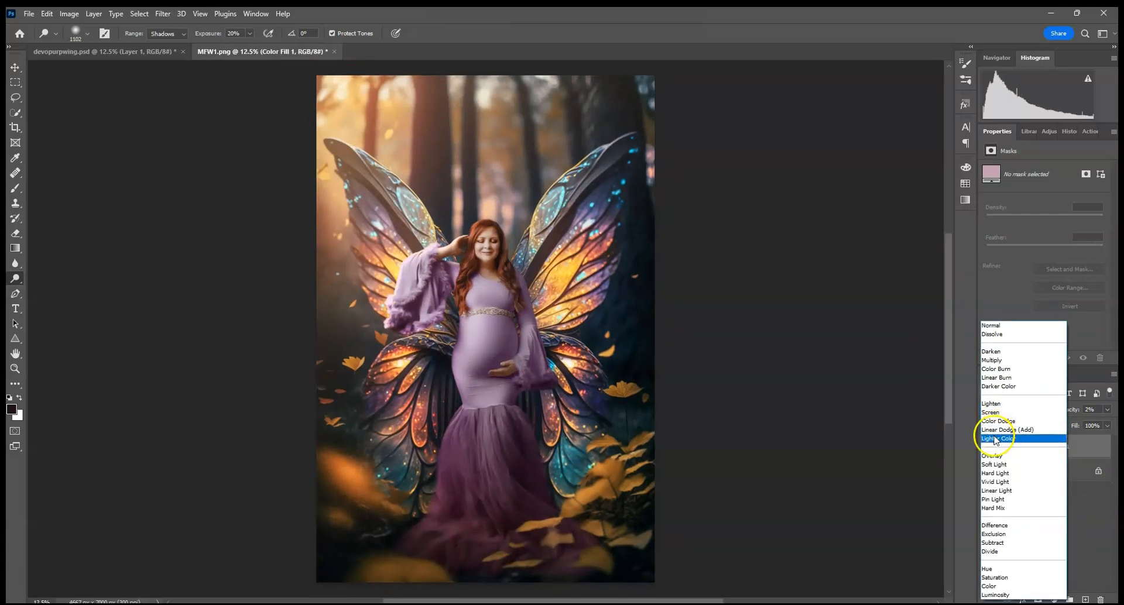
left_click(999, 465)
left_click(1107, 409)
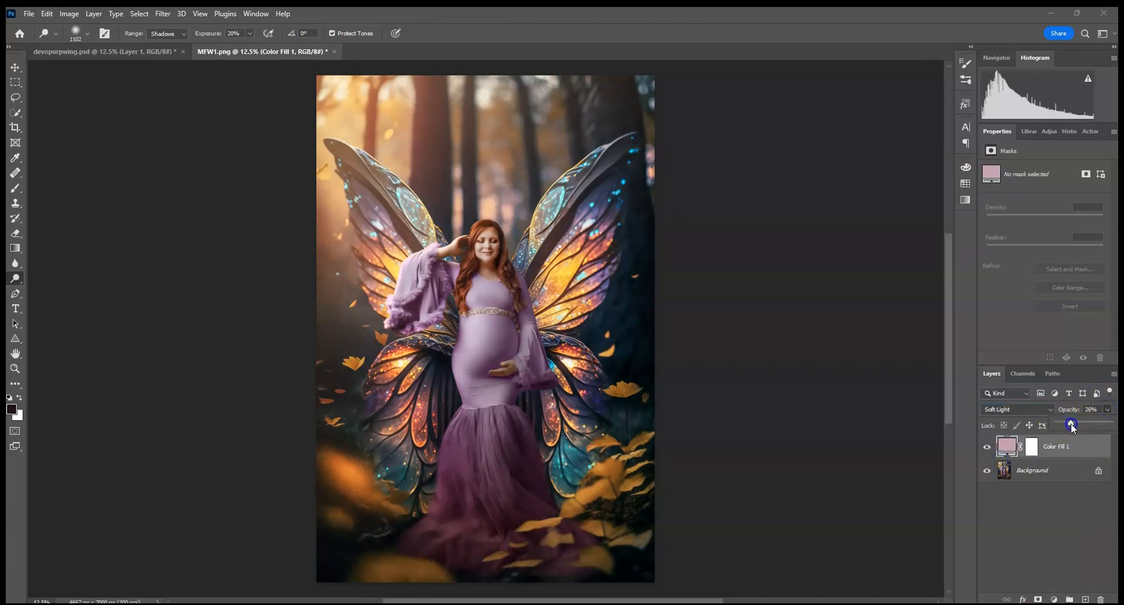
left_click(996, 414)
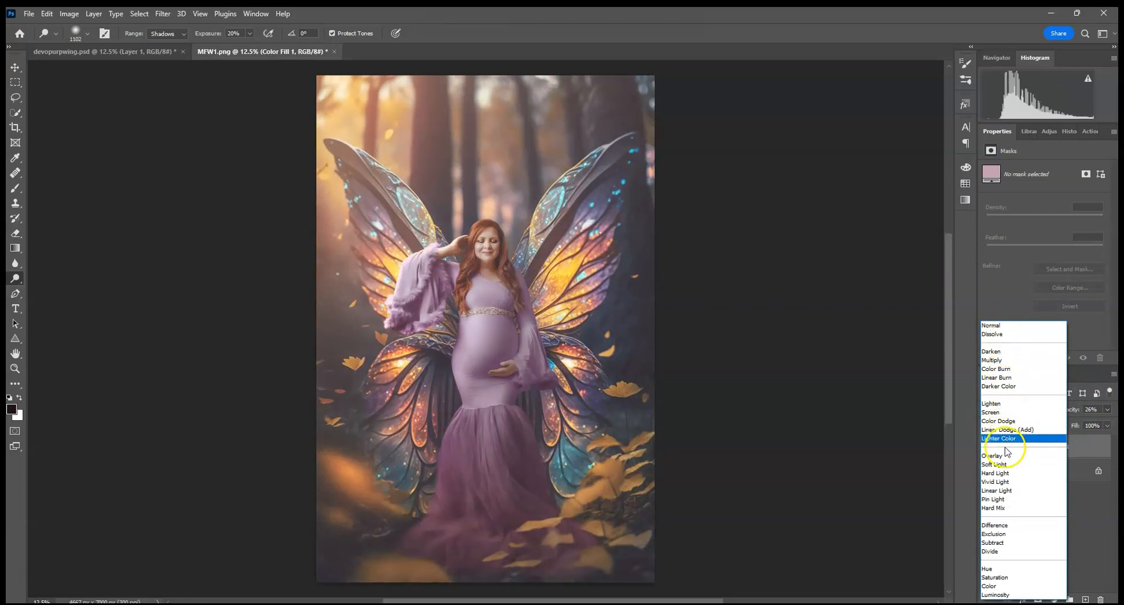
left_click(1005, 467)
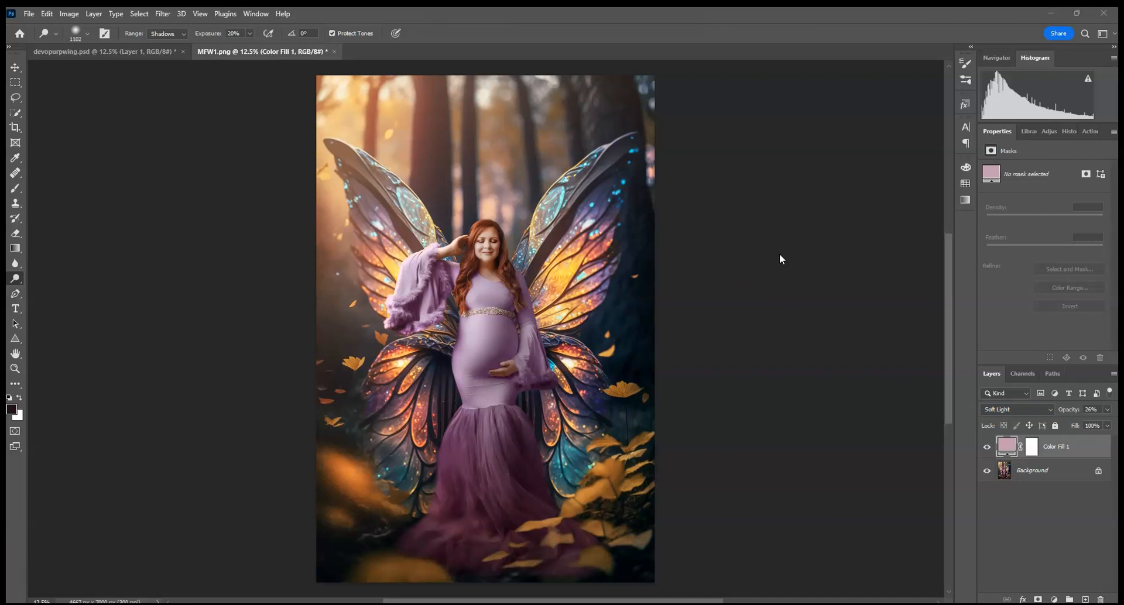
- Compare the image with and without the pink fill layer, and flatten everything into a single layer
left_click(1046, 484)
left_click(988, 448)
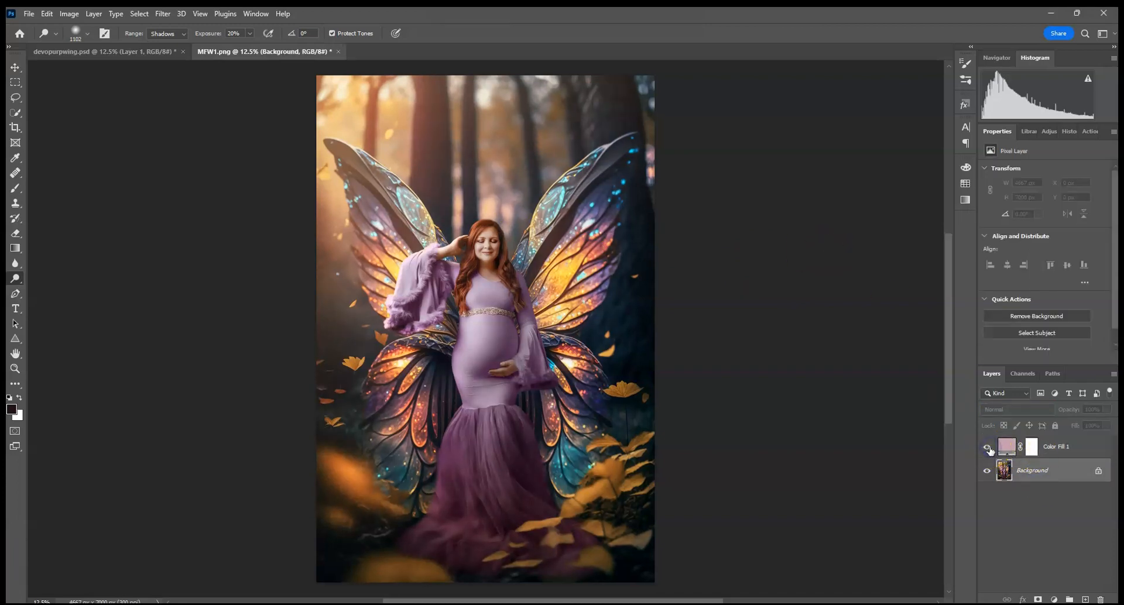
left_click(989, 449)
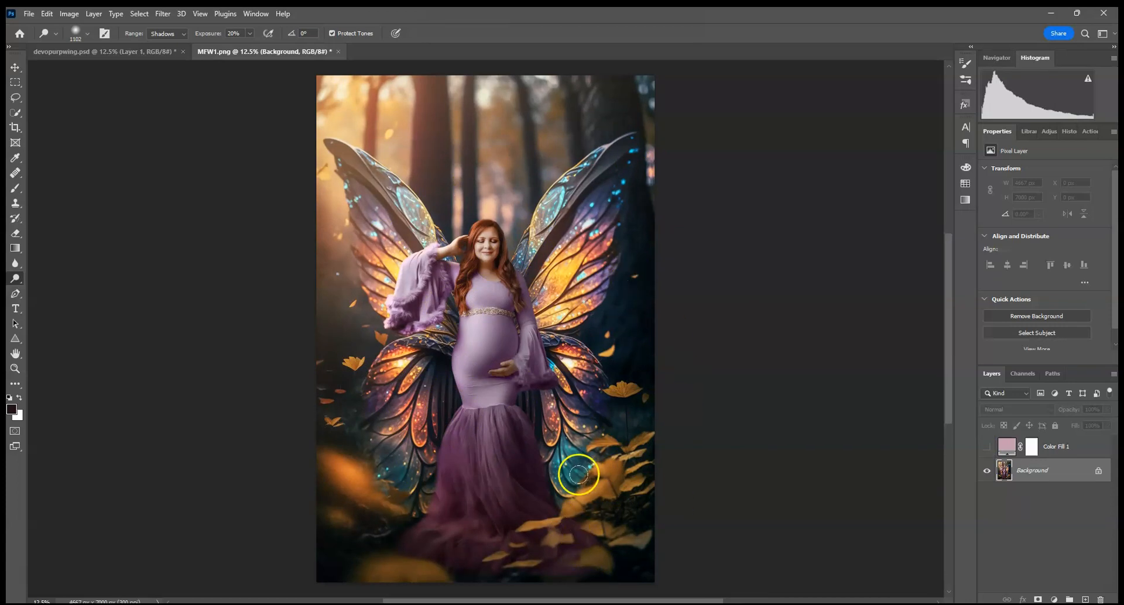
left_click(987, 448)
left_click(984, 449)
right_click(1029, 469)
left_click(1038, 446)
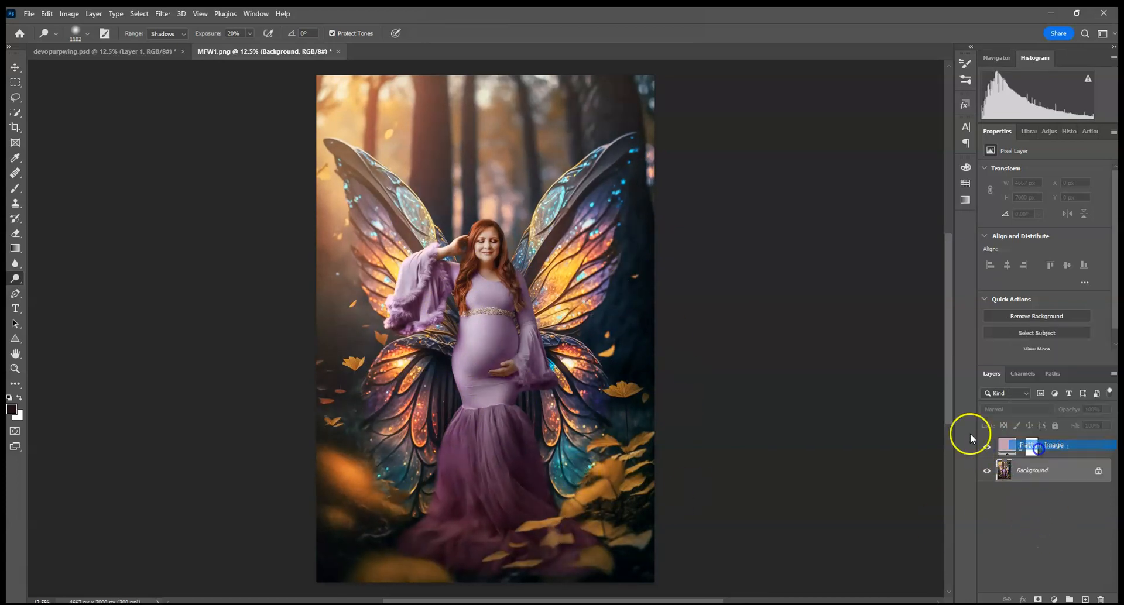
- Soften the edges of the woman's flared sleeve and dress against the wings with the Blur tool at 100% strength
key("ctrl+plus")
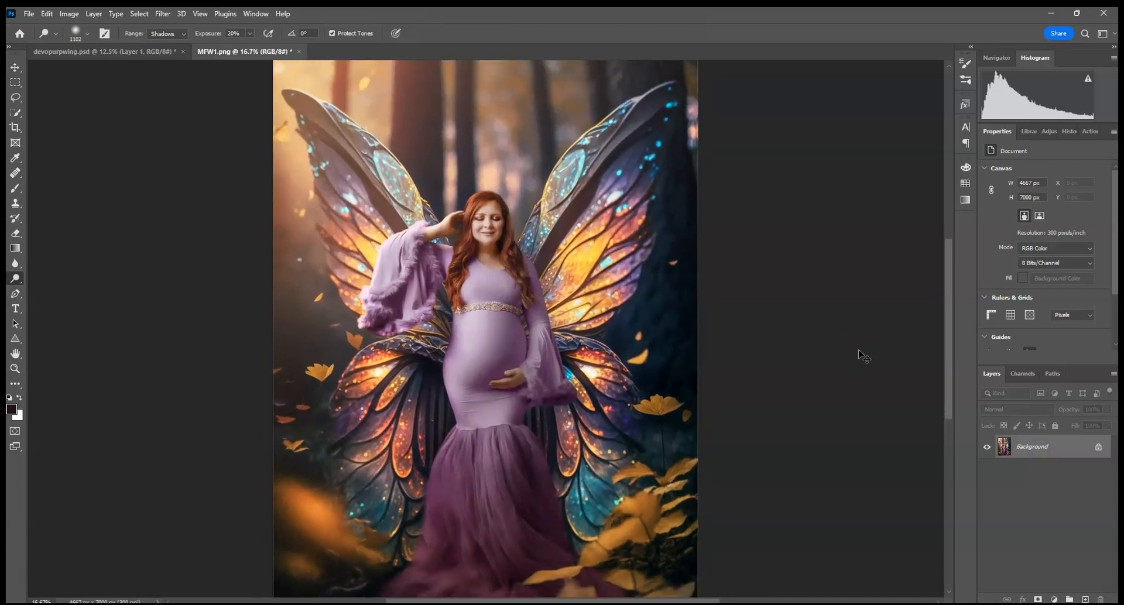
key("ctrl+minus")
key("ctrl+minus")
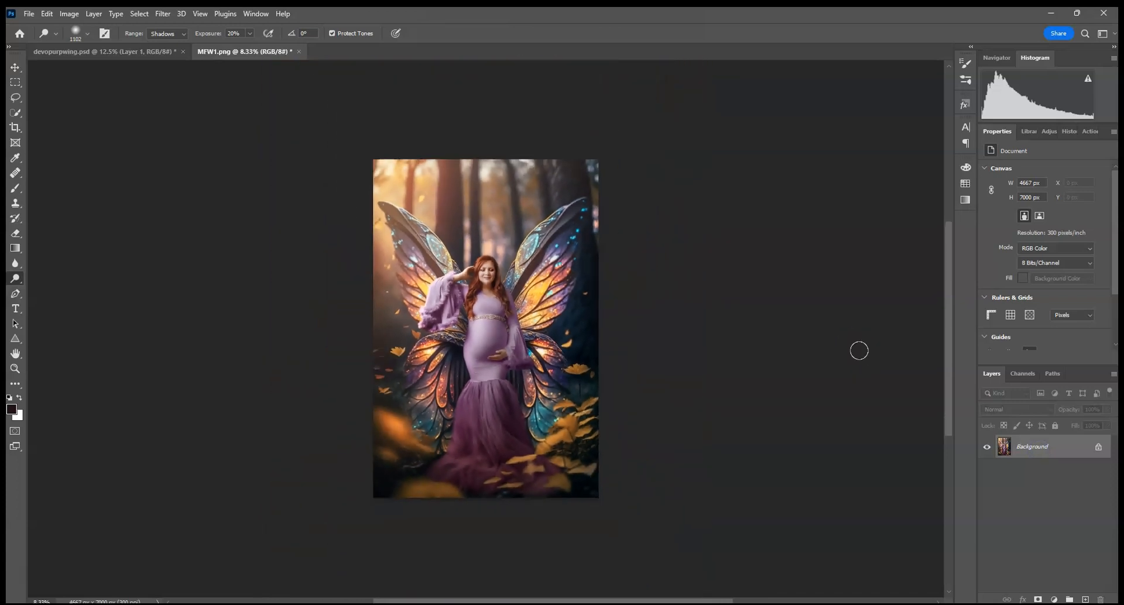
key("ctrl+plus")
key("ctrl+plus")
key("ctrl+plus")
key("ctrl+plus")
key("ctrl+plus")
key("ctrl+plus")
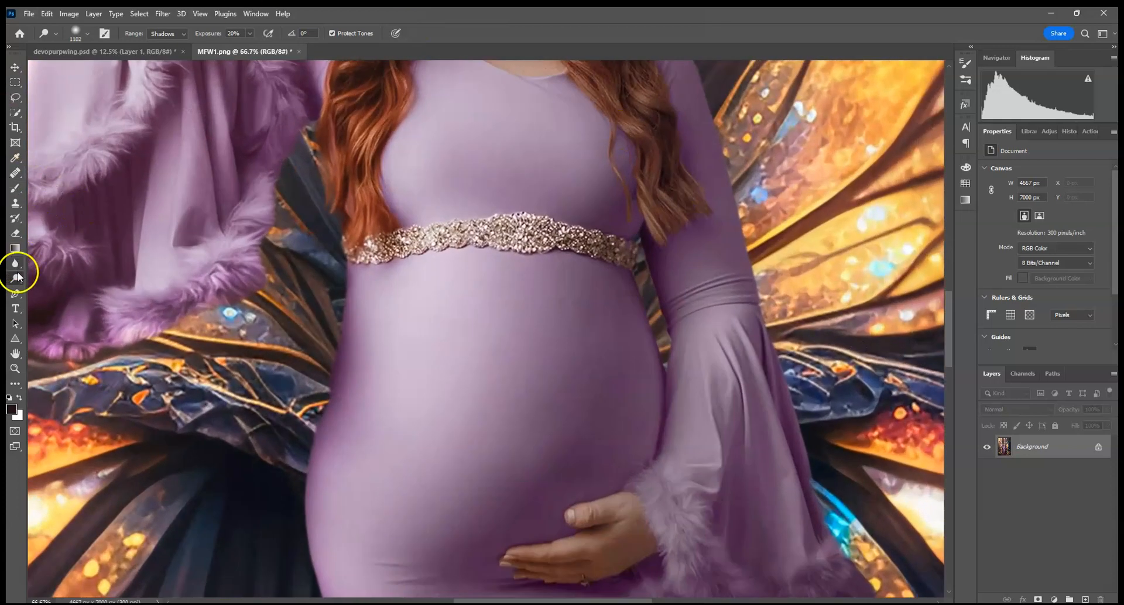
left_click(15, 264)
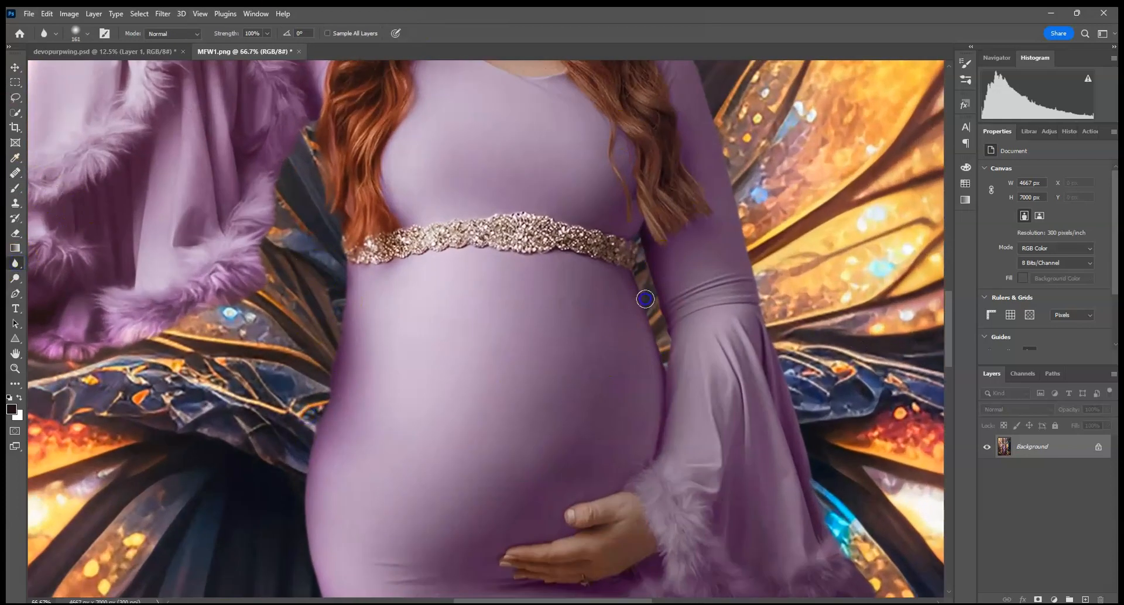
left_click_drag(756, 198, 771, 387)
left_click(670, 221)
left_click(650, 174)
left_click(710, 352)
left_click_drag(759, 436, 682, 113)
left_click(712, 141)
left_click(704, 226)
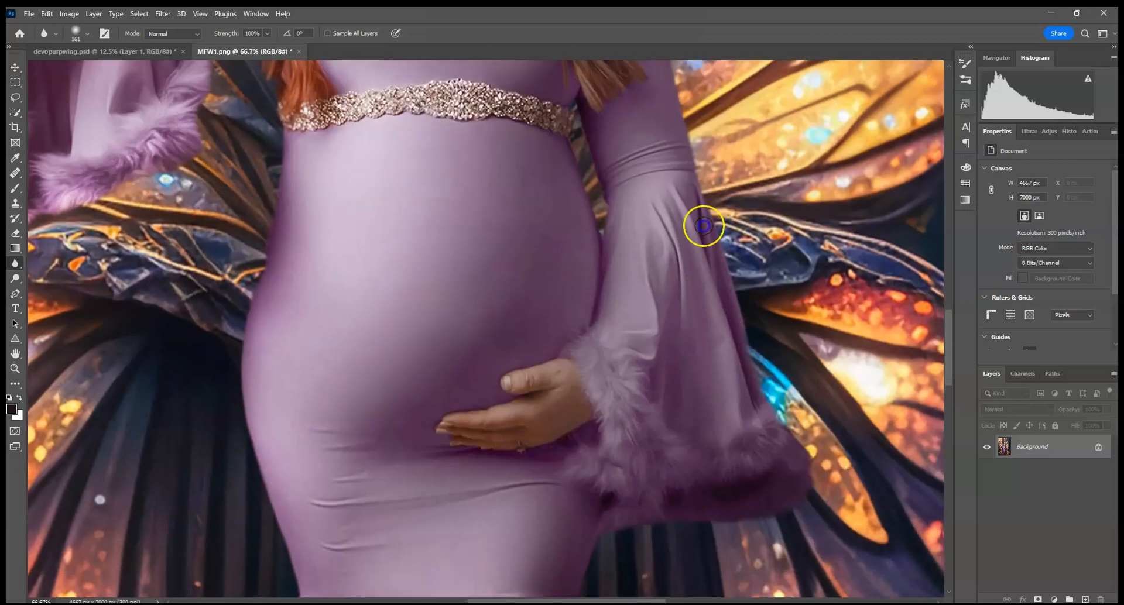
left_click_drag(615, 521, 683, 269)
left_click_drag(373, 121, 351, 246)
- Enlarge the Burn tool's brush to 2520 px and duplicate the background layer
key("ctrl+0")
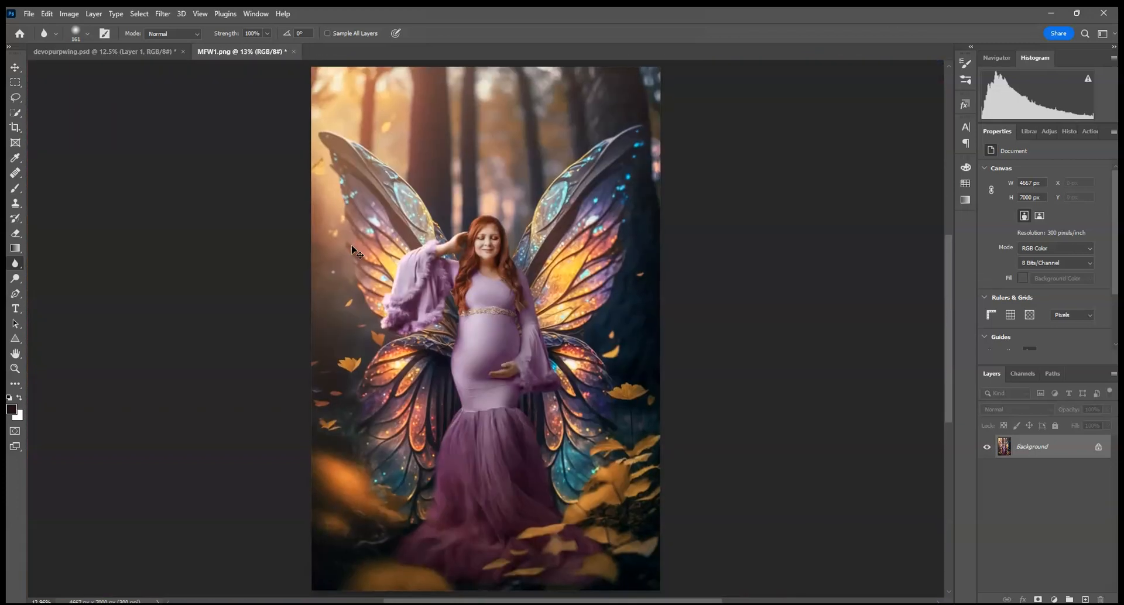
key("ctrl+minus")
key("ctrl+minus")
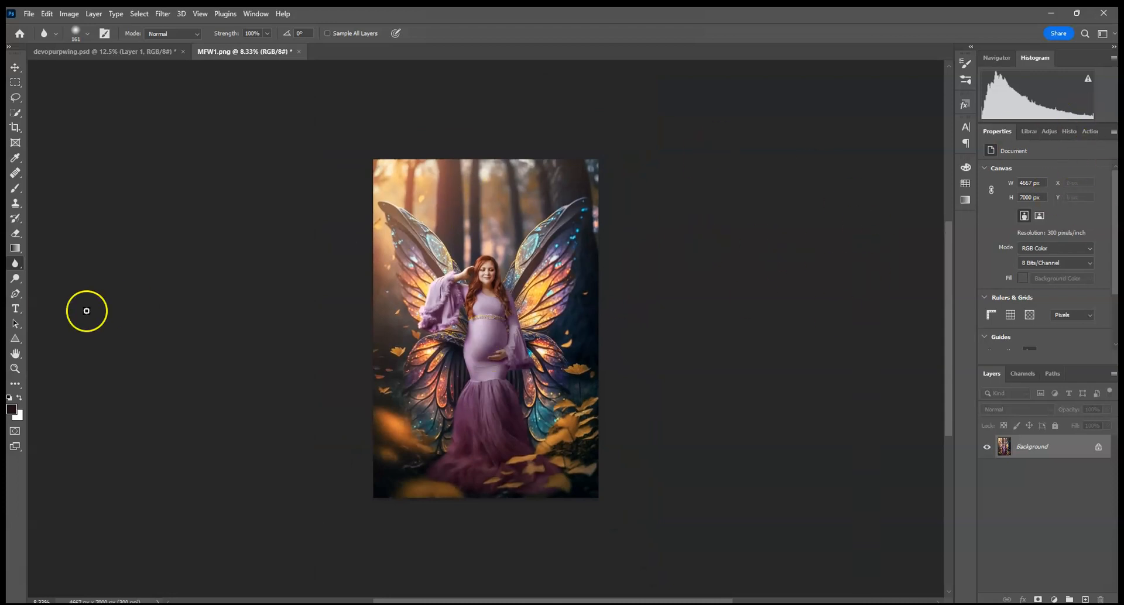
left_click(14, 279)
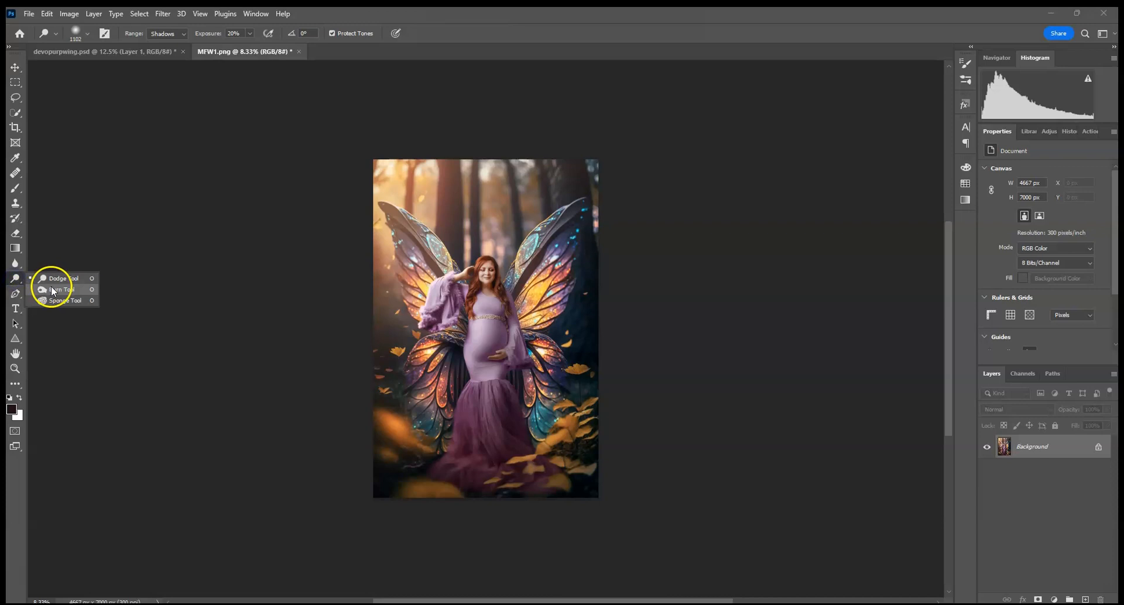
left_click(52, 290)
left_click(88, 34)
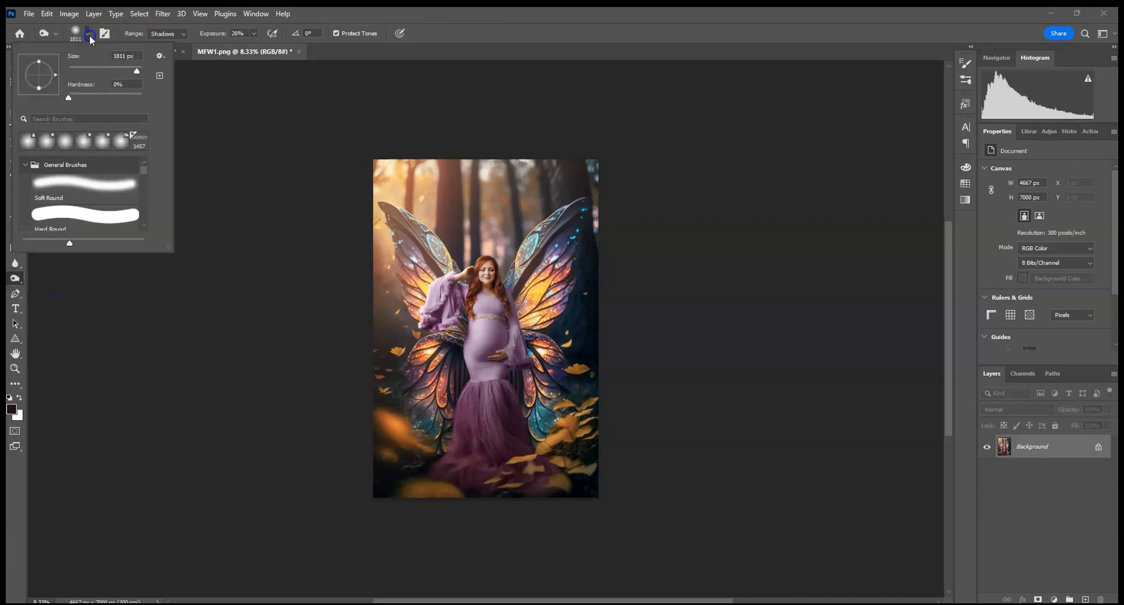
left_click_drag(133, 68, 138, 68)
left_click_drag(1074, 458, 1088, 599)
- Darken the outer edges of the scene and the wings around the woman with the Burn tool, Shadows range, 26% exposure
mouse_move(597, 170)
left_mouse_down()
mouse_move(435, 182)
mouse_move(507, 351)
mouse_move(523, 476)
left_mouse_up()
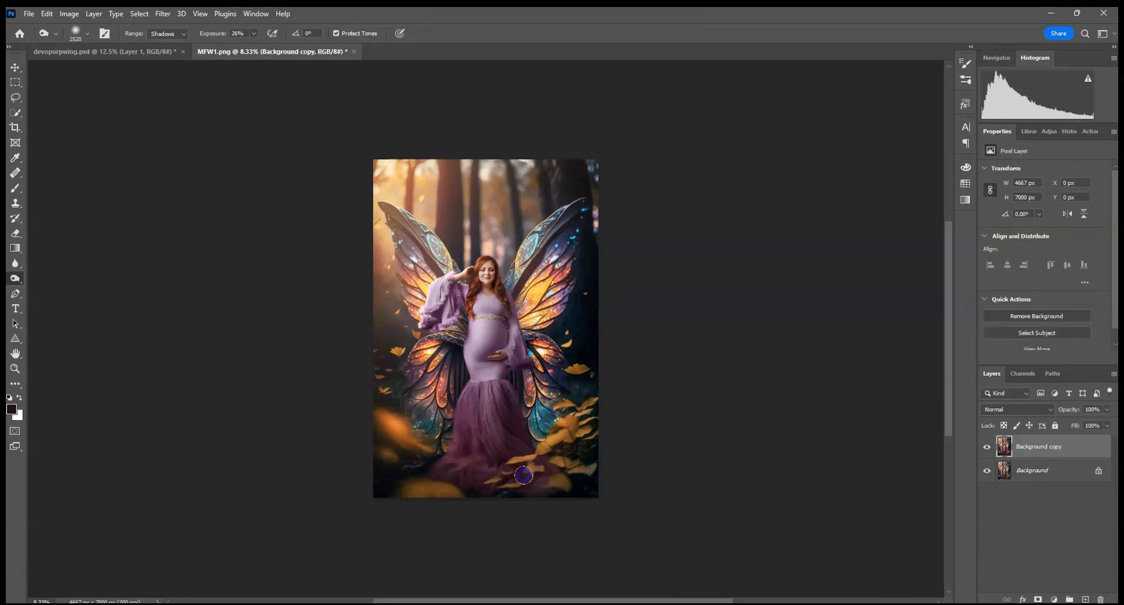
left_click_drag(369, 520, 596, 515)
left_click(342, 221)
mouse_move(451, 216)
left_mouse_down()
mouse_move(476, 190)
mouse_move(591, 170)
mouse_move(473, 193)
mouse_move(633, 217)
mouse_move(571, 311)
mouse_move(498, 325)
mouse_move(418, 380)
mouse_move(443, 429)
mouse_move(474, 342)
left_mouse_up()
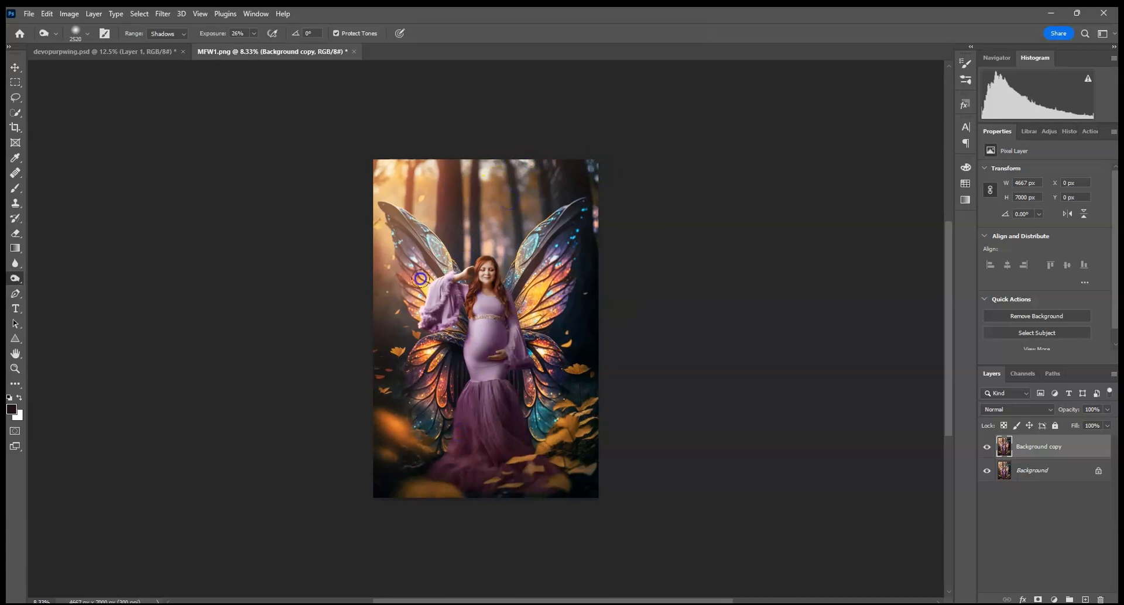
- Darken the woman's lips and lash lines on the duplicated layer with an 18 px Burn brush
key("ctrl+plus")
key("ctrl+plus")
key("ctrl+plus")
key("ctrl+plus")
key("ctrl+plus")
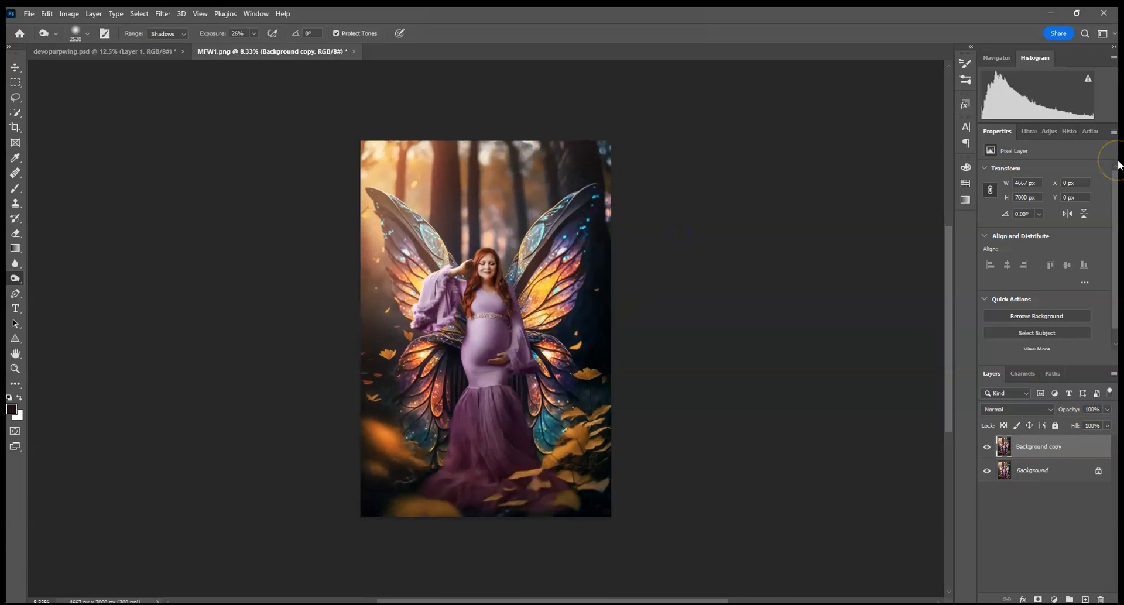
key("ctrl+plus")
key("ctrl+plus")
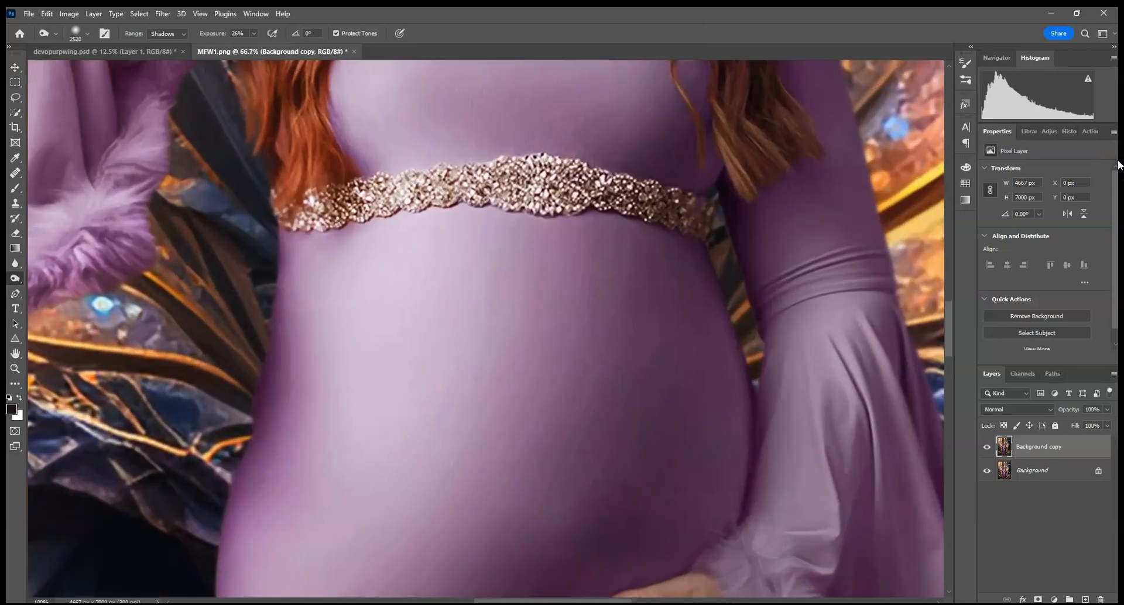
left_click_drag(516, 156, 520, 426)
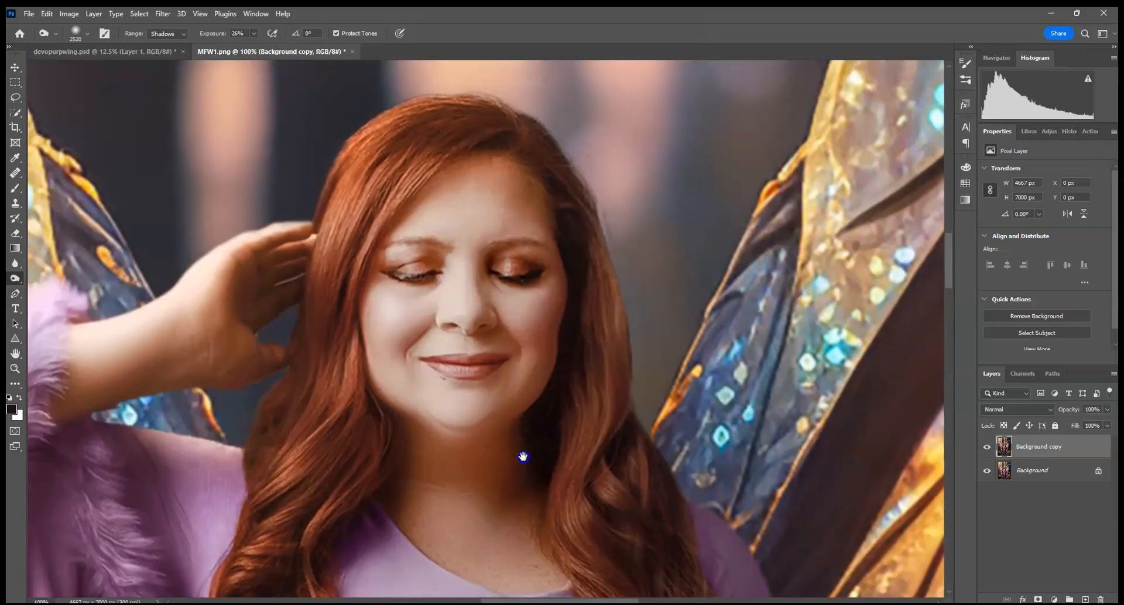
left_click(83, 35)
left_click(84, 71)
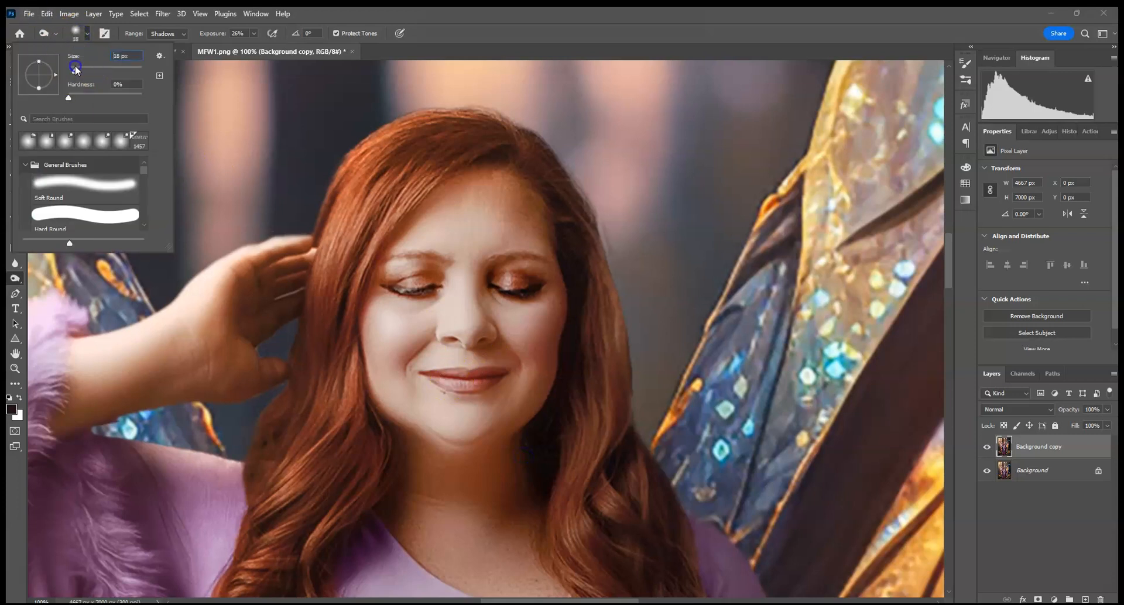
left_click(442, 379)
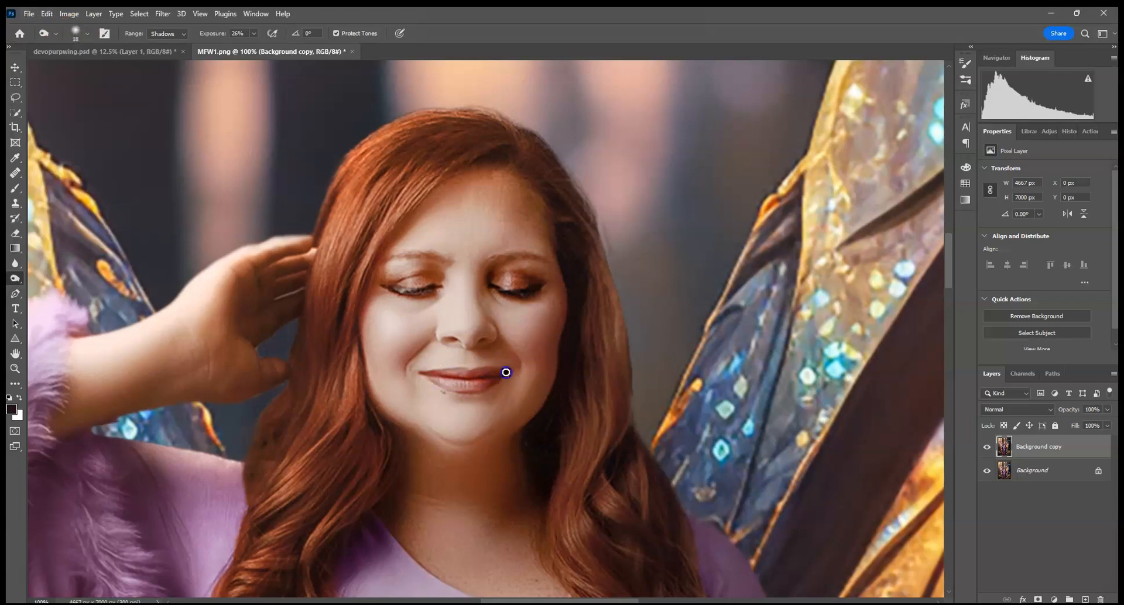
left_click(499, 277)
left_click_drag(405, 295, 419, 286)
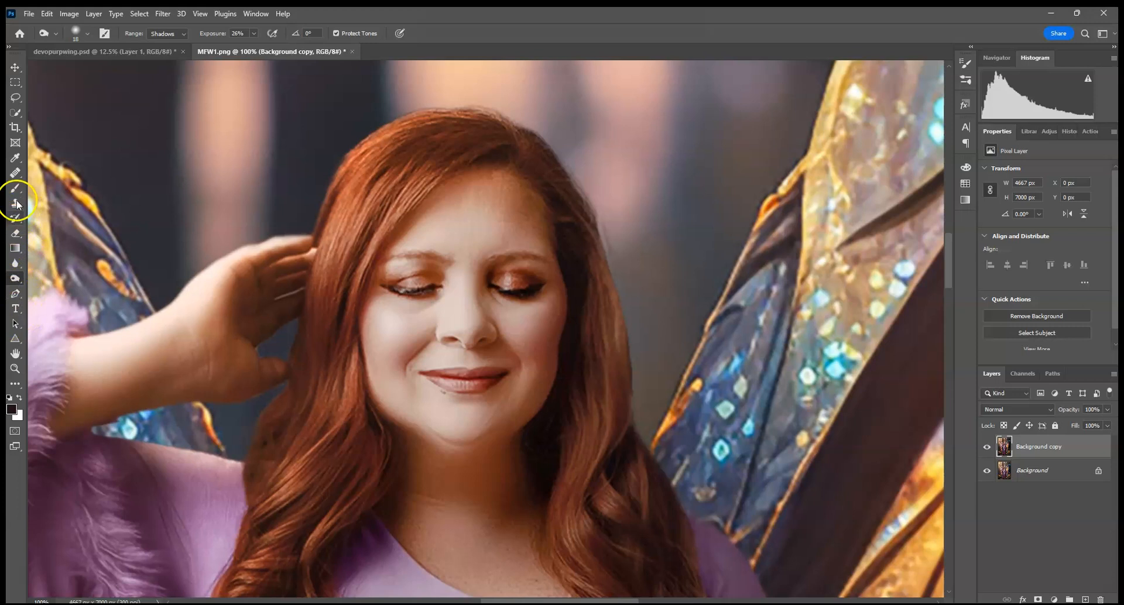
- Sharpen the woman's facial features with the Sharpen tool, using a 259 px brush at 50% strength
left_click(16, 268)
left_click(51, 270)
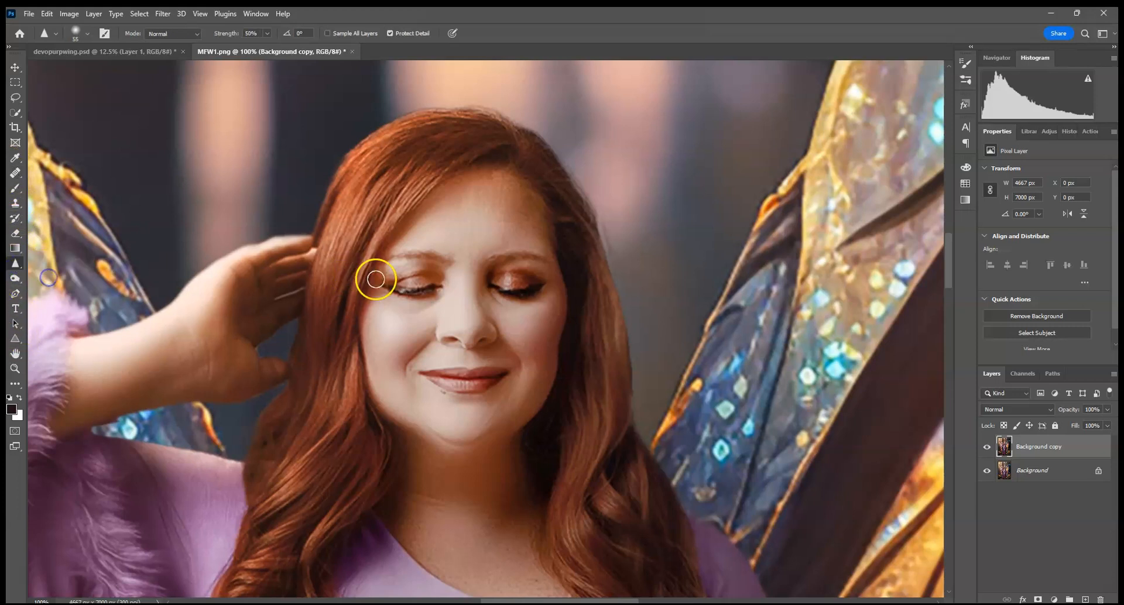
left_click(88, 33)
left_click(124, 70)
left_click(422, 331)
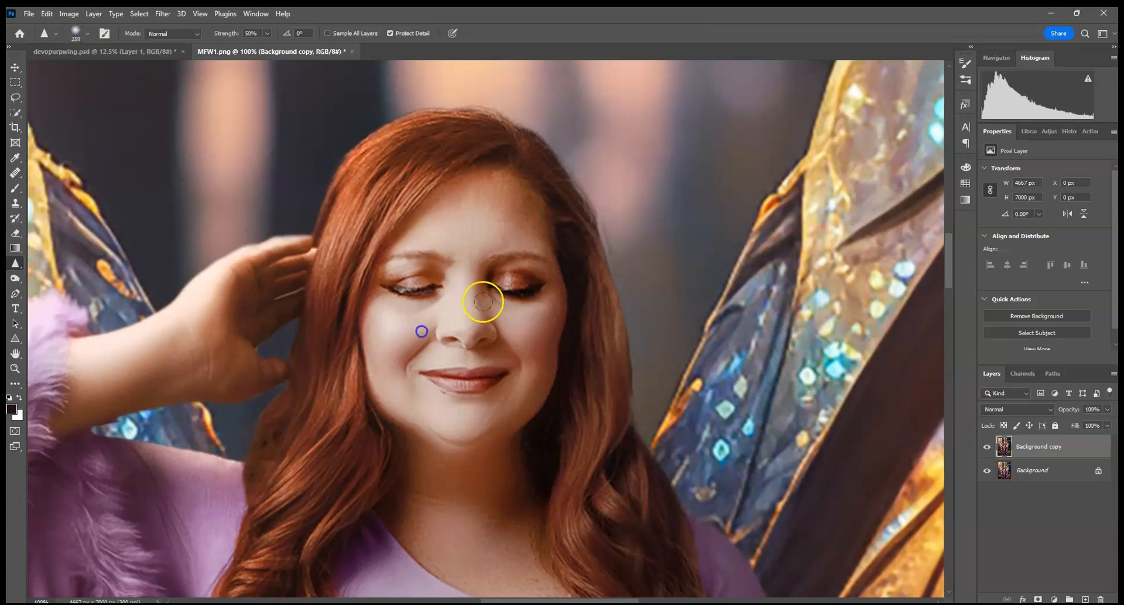
left_click_drag(414, 365, 521, 384)
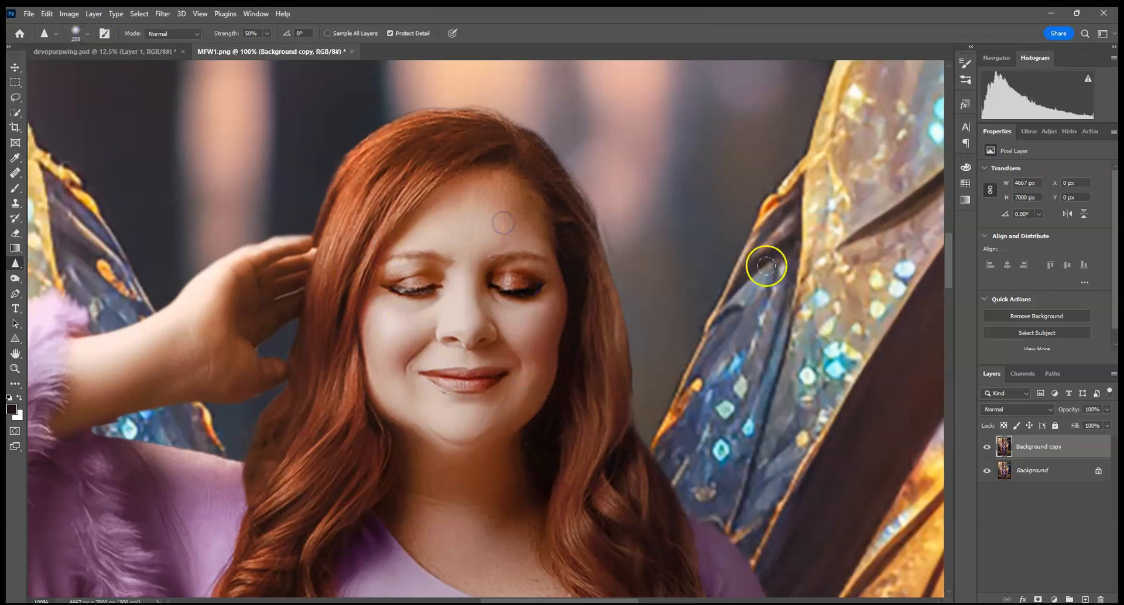
- Sharpen the butterfly wings with a 1102 px brush at 50% strength and flatten the image
key("ctrl+0")
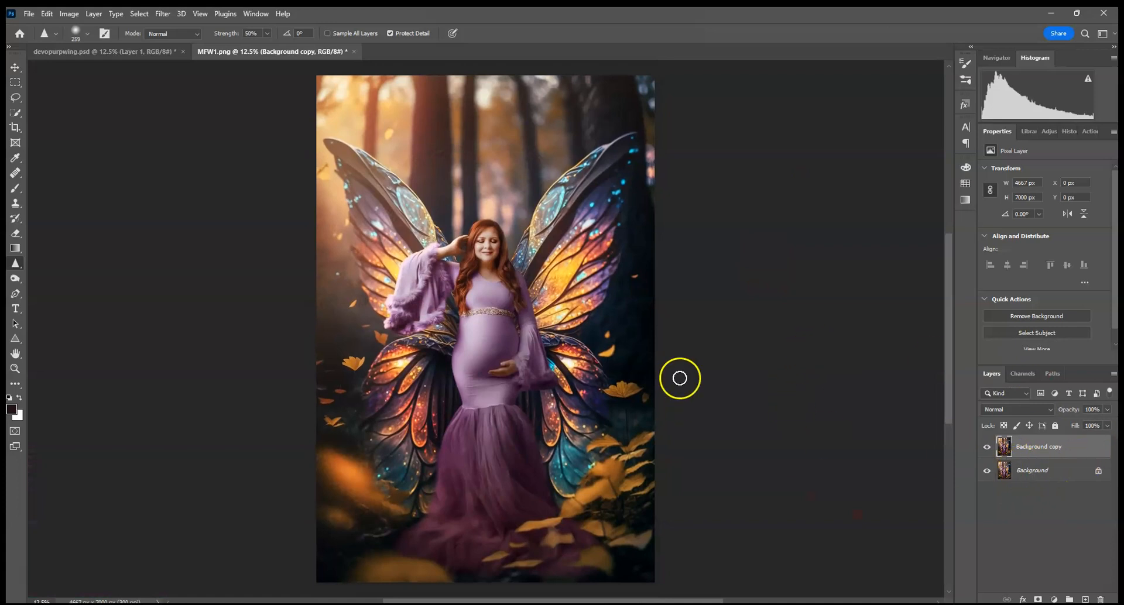
left_click(88, 34)
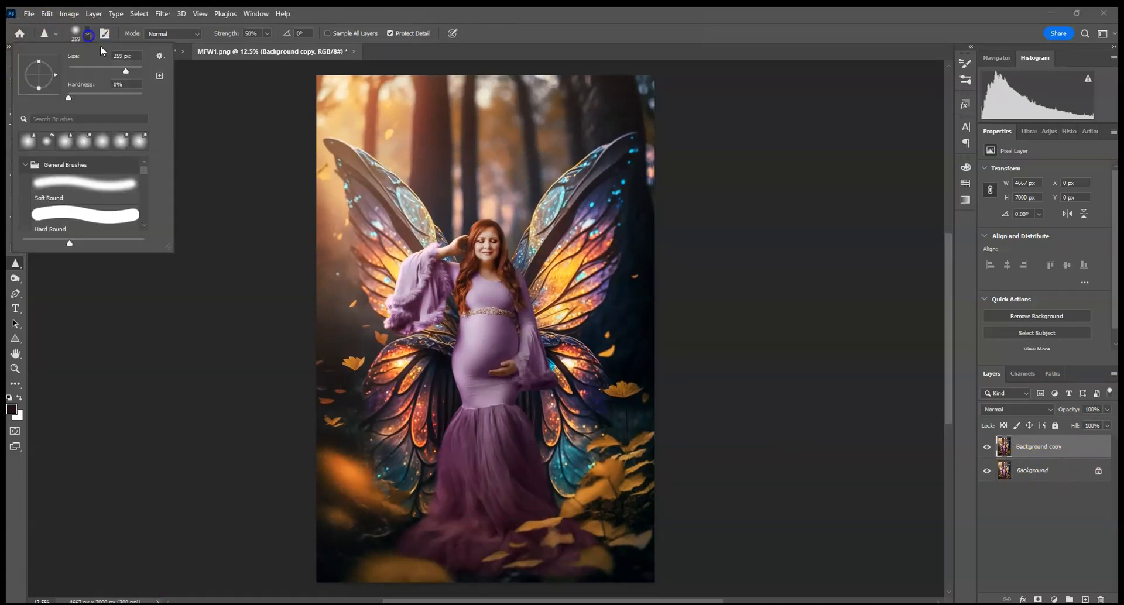
left_click(135, 70)
left_click(565, 264)
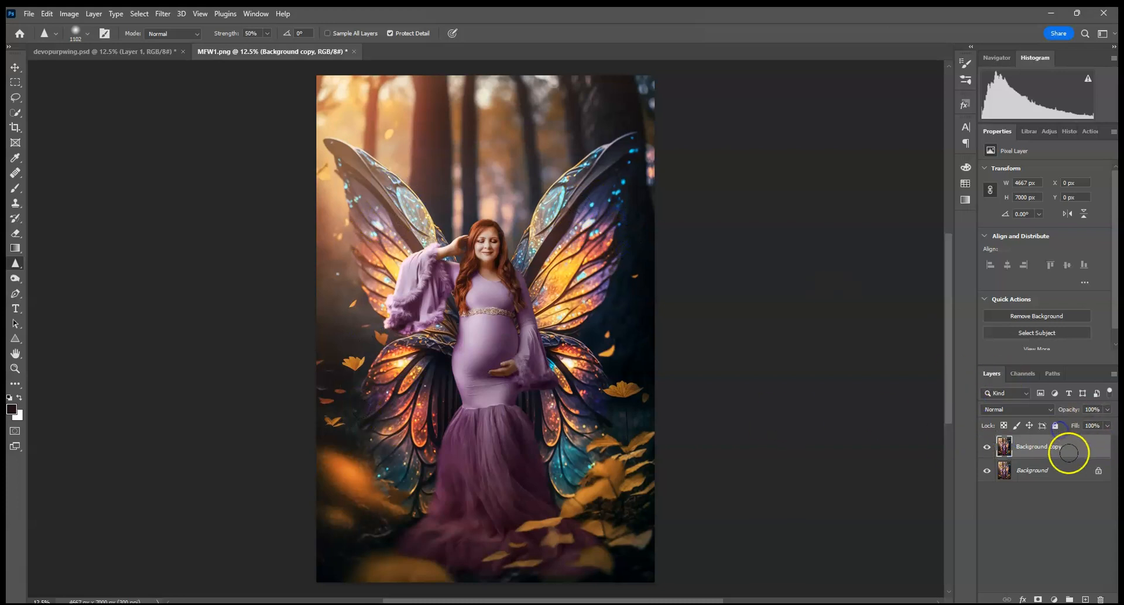
right_click(1041, 475)
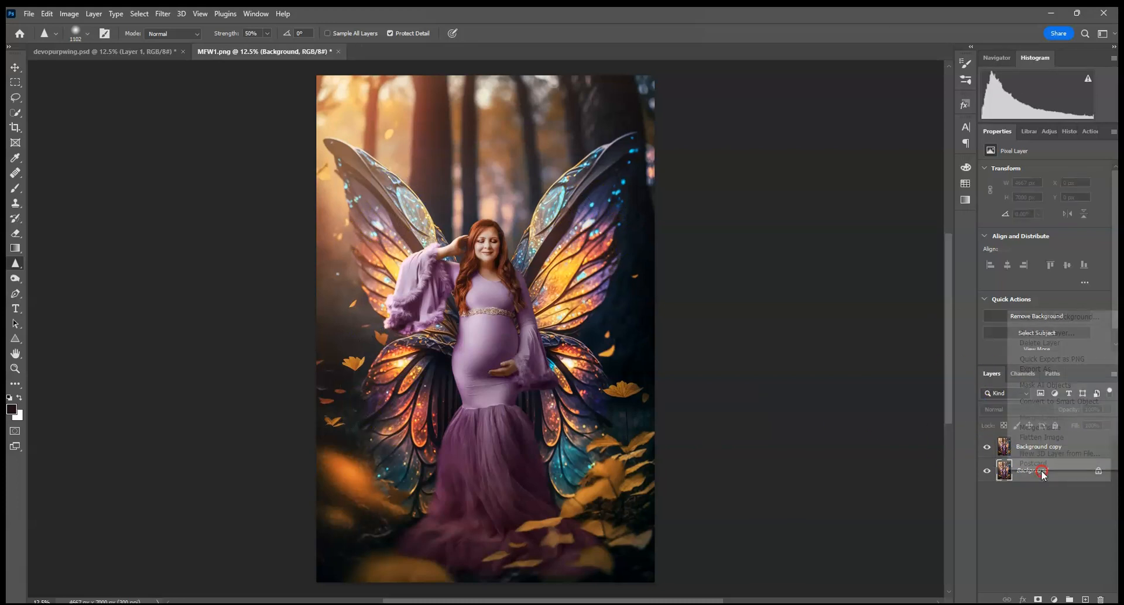
left_click(1046, 437)
- Try to darken the area where the flared sleeve meets the wing with a 401 px Burn brush
key("ctrl+minus")
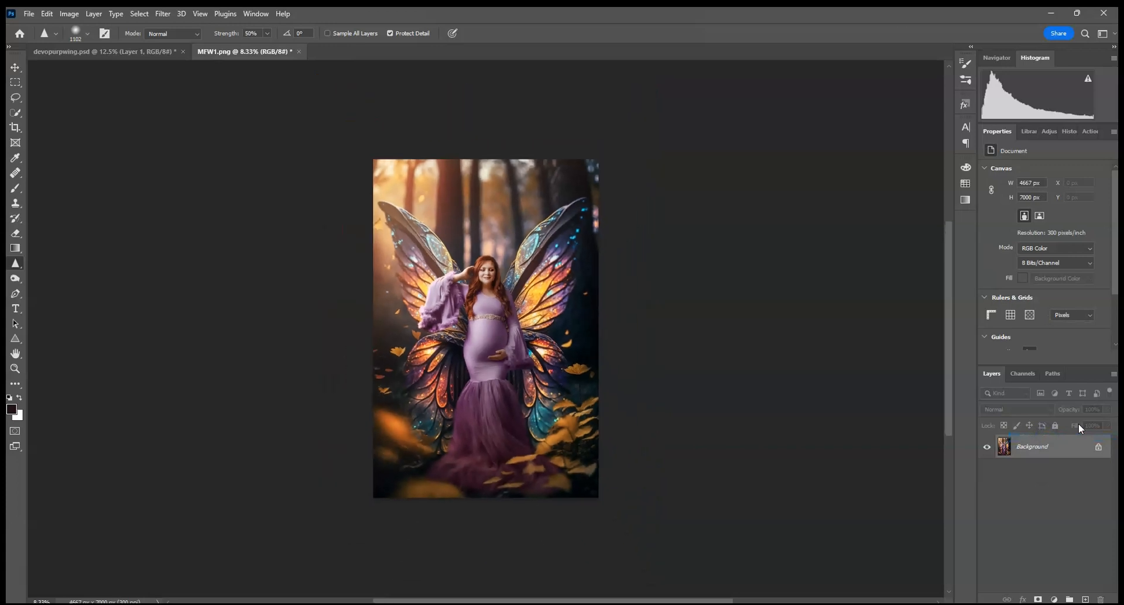
key("ctrl+plus")
key("ctrl+plus")
key("ctrl+plus")
key("ctrl+plus")
key("ctrl+plus")
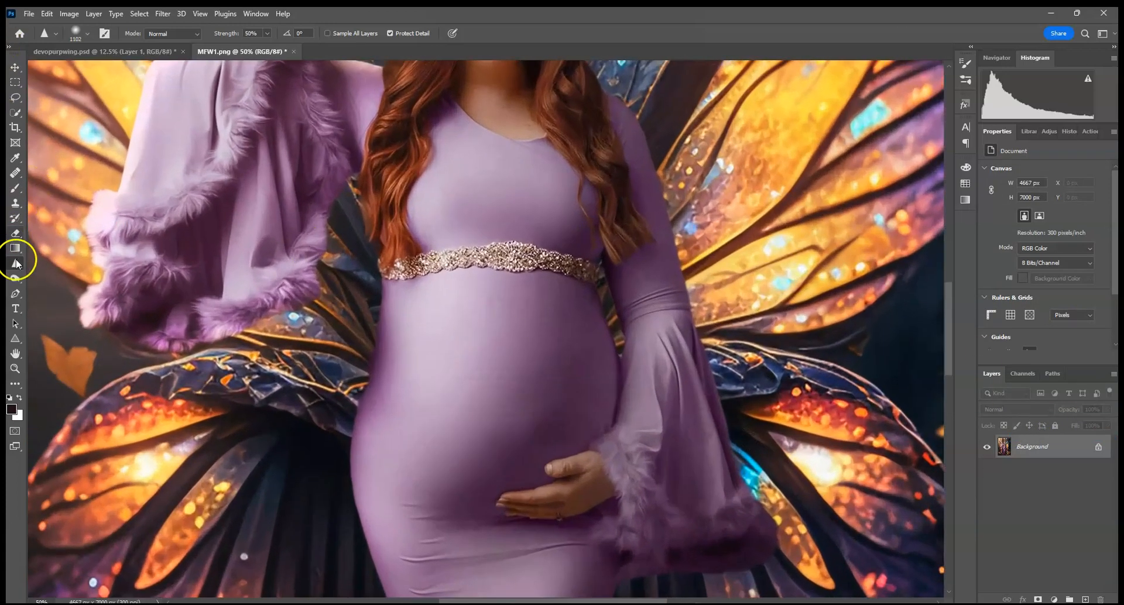
left_click(15, 278)
left_click(87, 34)
left_click(125, 68)
left_click(290, 290)
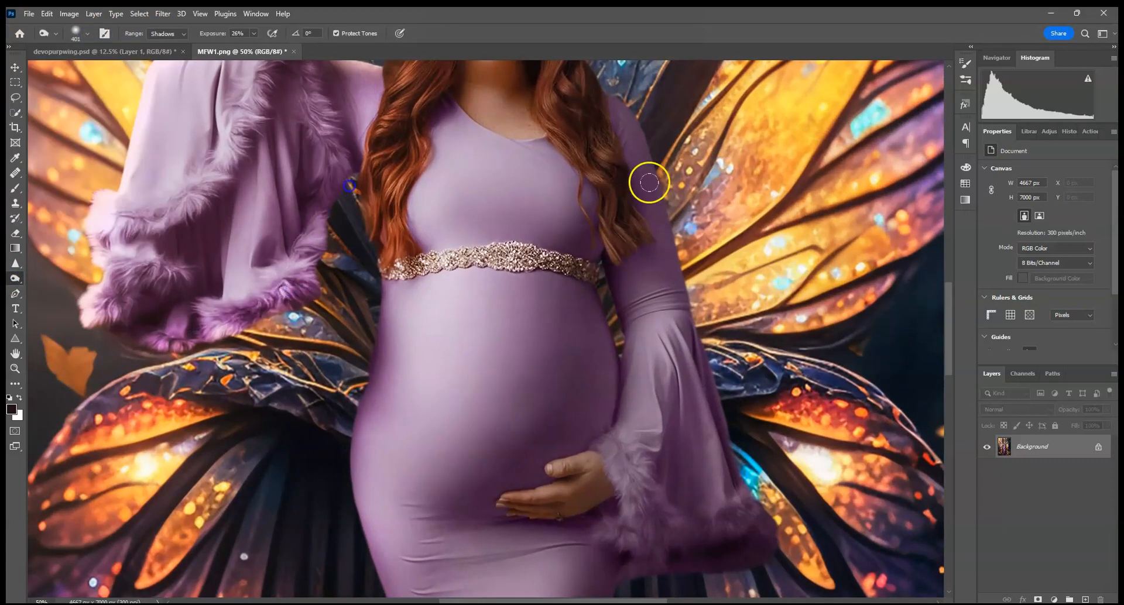
left_click(47, 13)
left_click(53, 29)
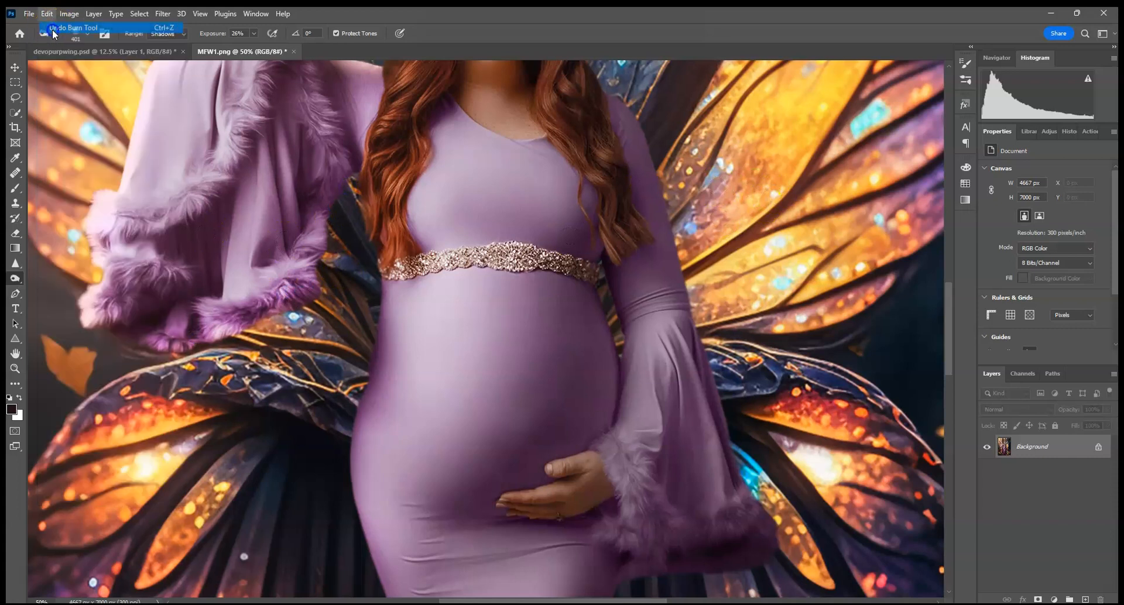
- Add a new empty layer above the background and set its blending mode to Multiply
left_click(1086, 600)
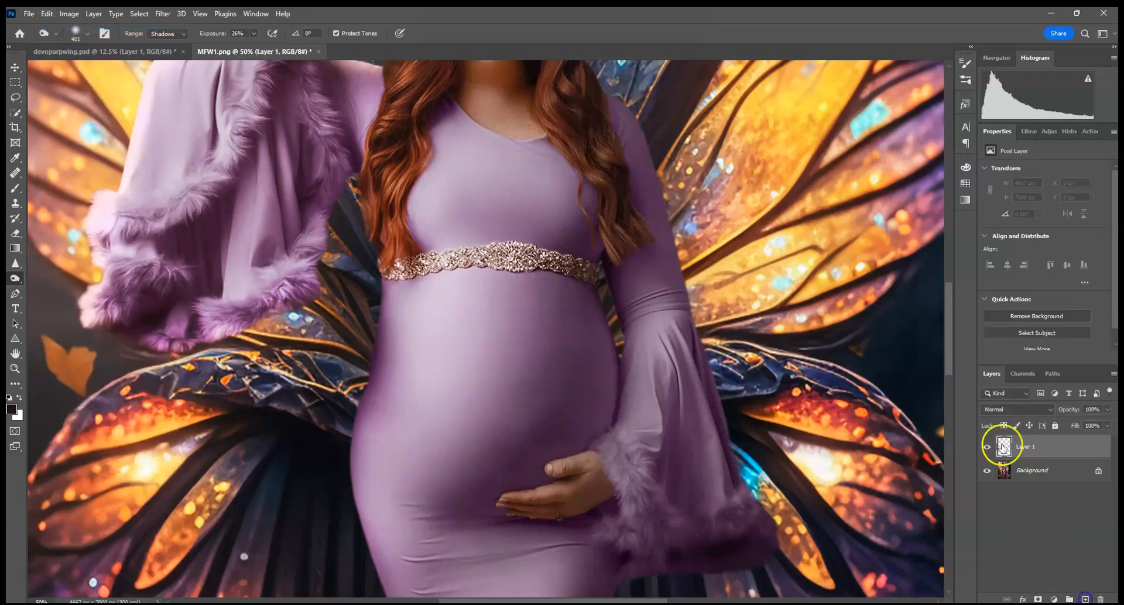
left_click(1000, 409)
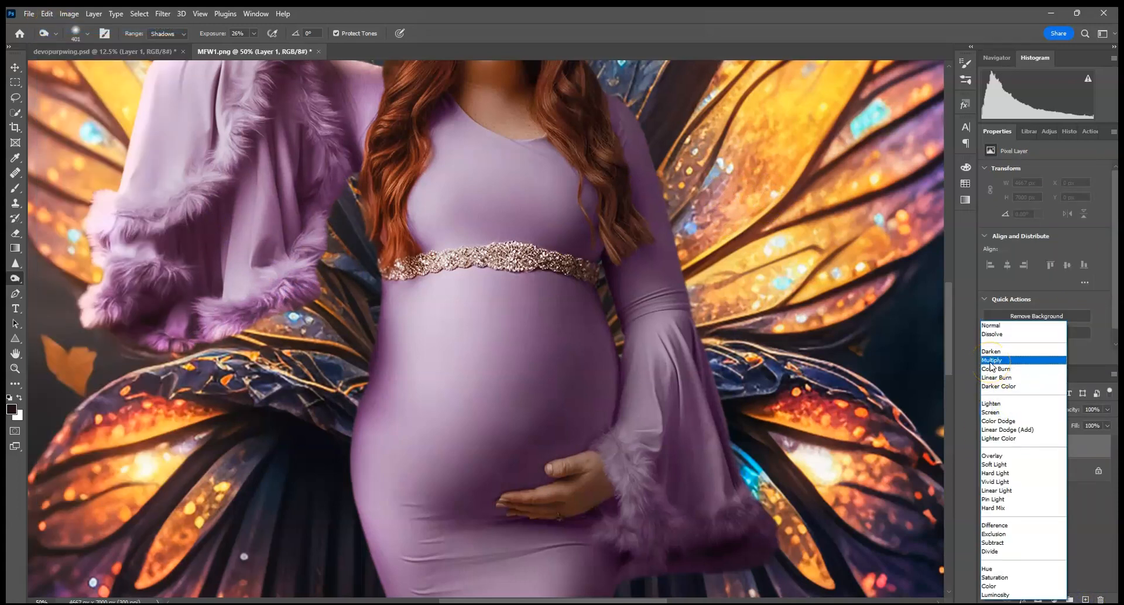
left_click(991, 361)
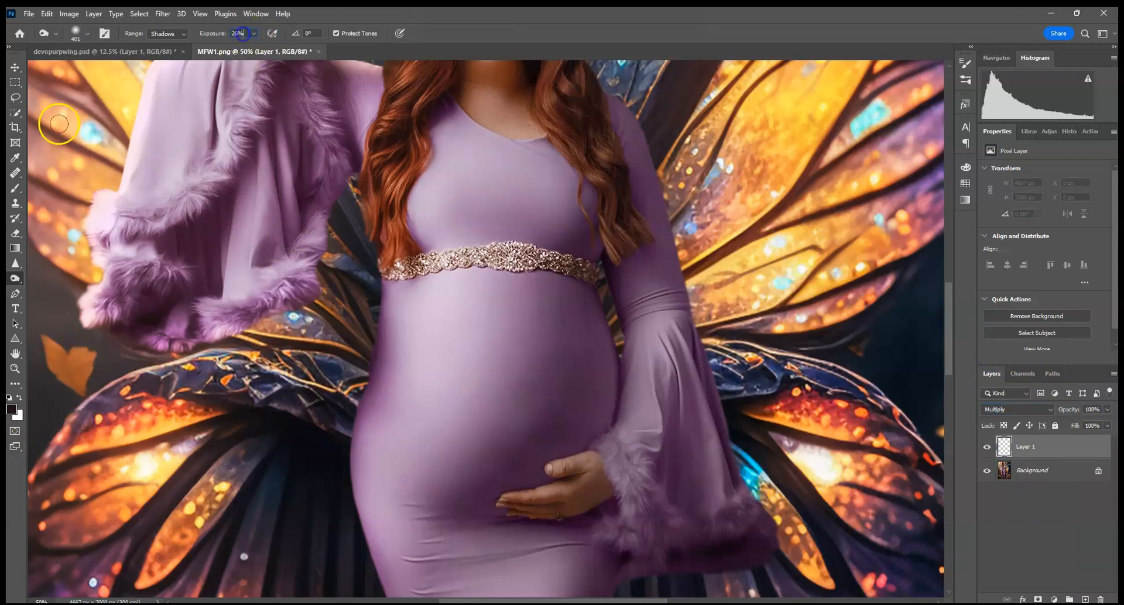
- Paint dark shadows around the flared sleeve and the gap beside the body with a 495 px brush at 20% opacity
left_click(15, 188)
mouse_move(302, 257)
left_mouse_down()
mouse_move(248, 357)
mouse_move(205, 360)
left_mouse_up()
left_click(320, 216)
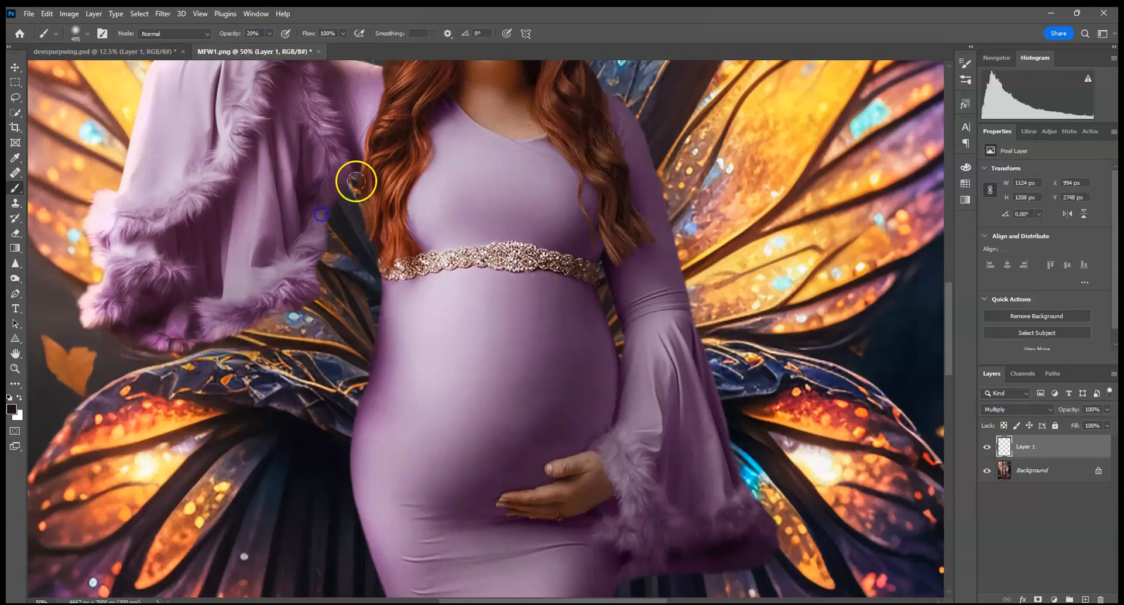
left_click(367, 151)
left_click(258, 346)
left_click(230, 376)
left_click(335, 274)
left_click(364, 178)
left_click(379, 278)
left_click_drag(427, 296, 415, 372)
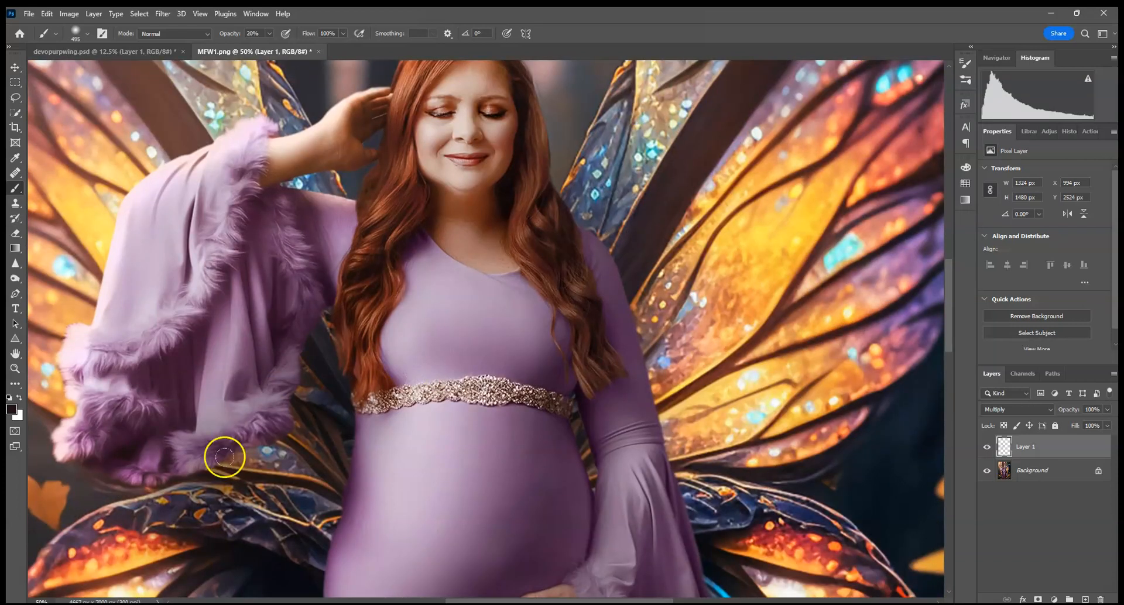
left_click(179, 371)
left_click(259, 238)
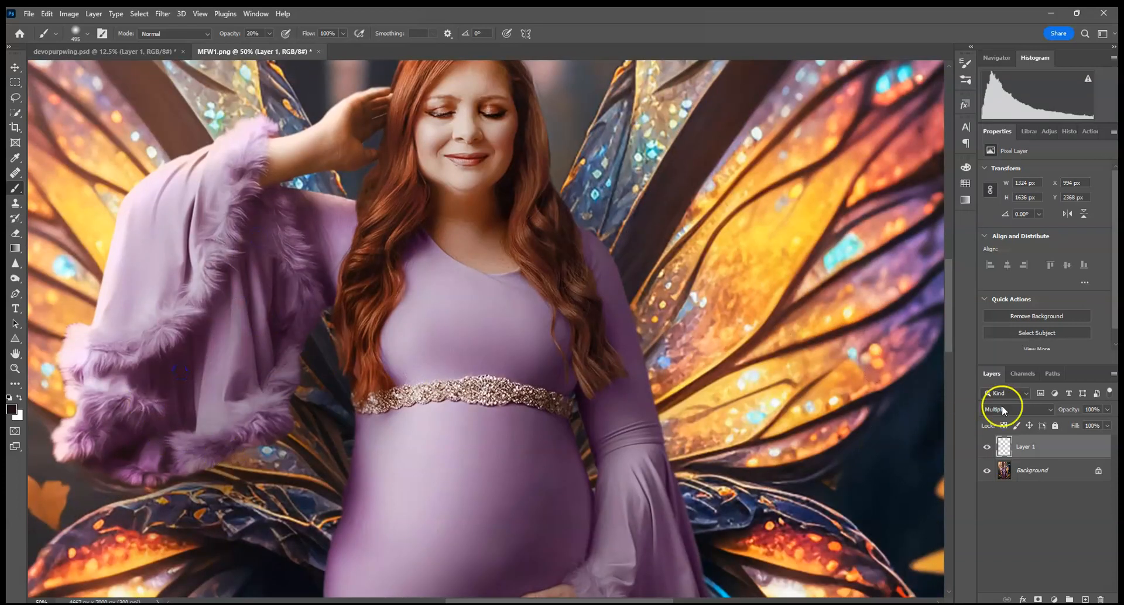
- Compare the image with and without the painted shadows and delete the Multiply layer
key("ctrl+0")
key("ctrl+minus")
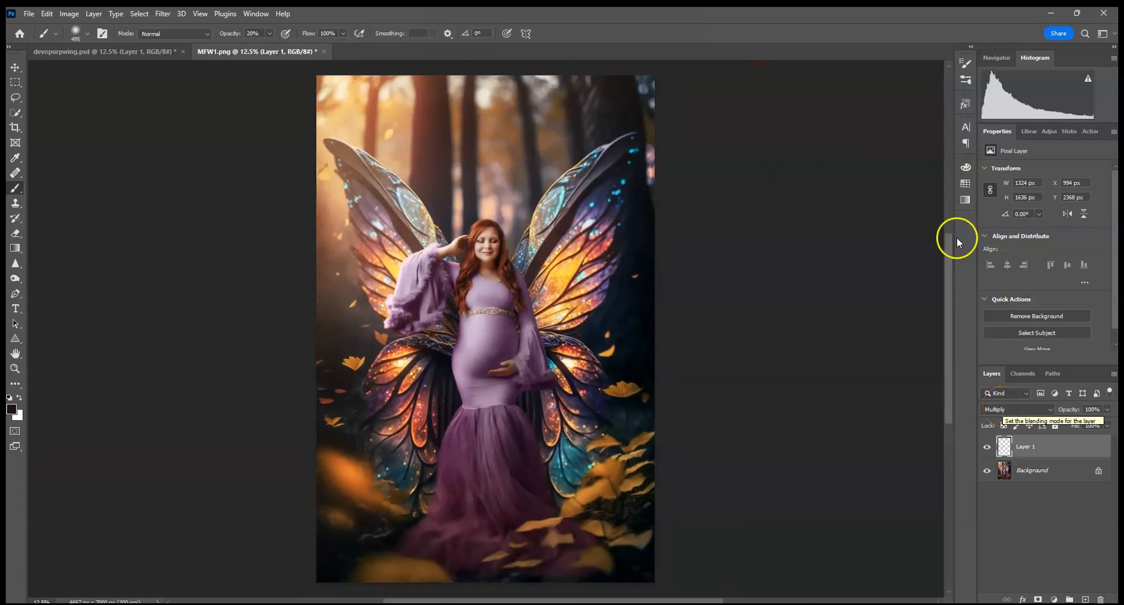
left_click(990, 451)
left_click(990, 450)
left_click_drag(1074, 452, 1103, 600)
- Darken the sleeves and the edges of the dress with a 401 px Burn brush, Shadows range, 26% exposure
left_click(15, 279)
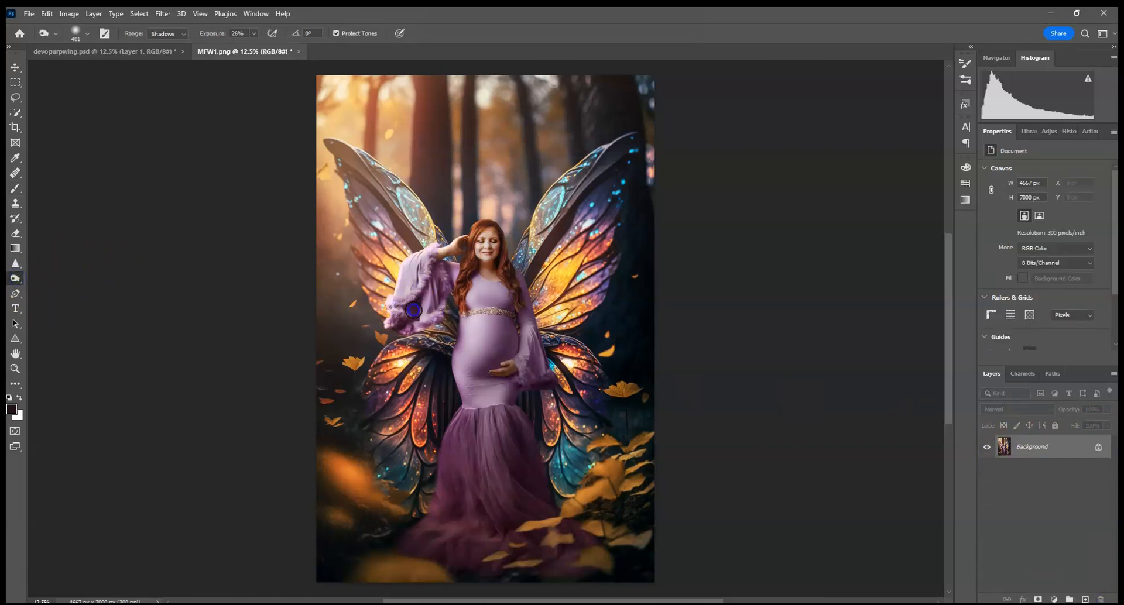
left_click(455, 319)
mouse_move(577, 354)
left_mouse_down()
mouse_move(527, 295)
mouse_move(548, 339)
mouse_move(519, 328)
left_mouse_up()
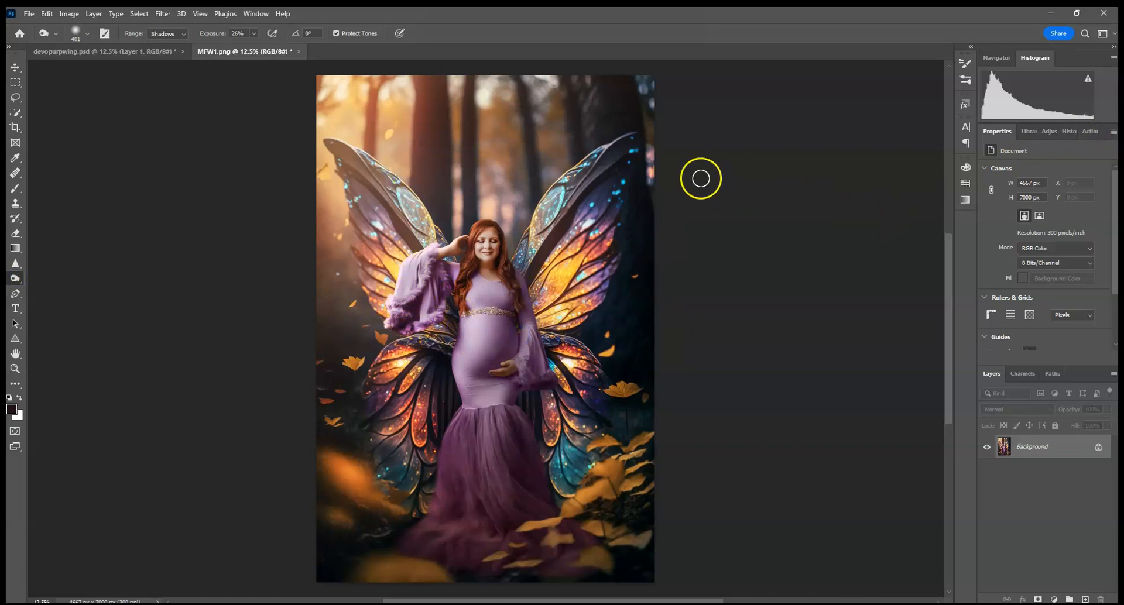
- Add a Photo Filter adjustment with Warming Filter (85) at 25% density and invert its mask to black
left_click(502, 221)
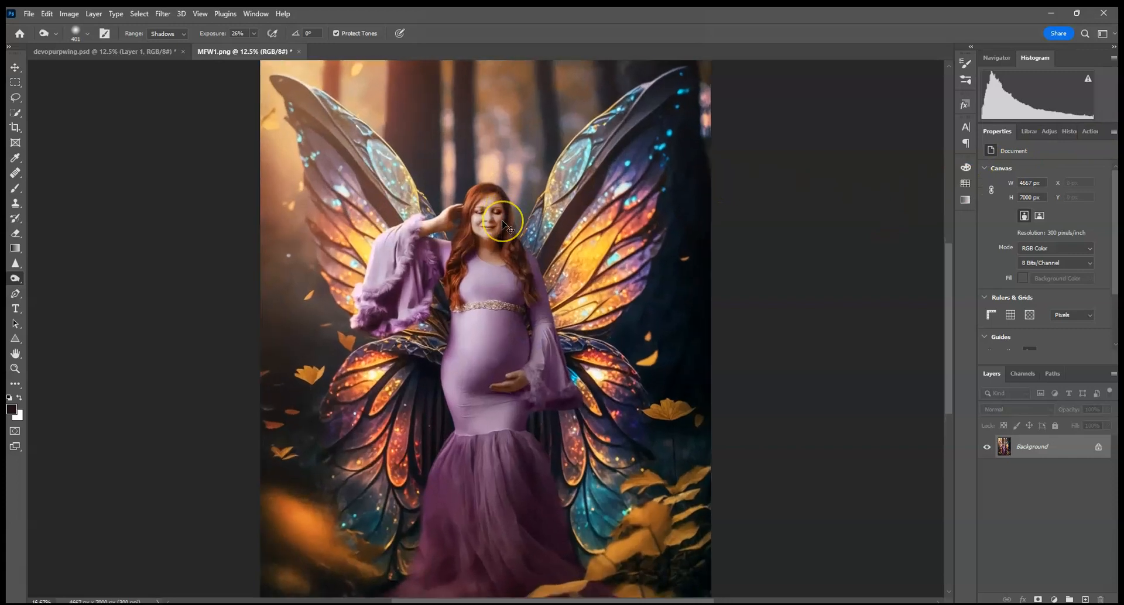
key("ctrl+plus")
left_click_drag(506, 216, 641, 414)
left_click_drag(710, 389, 710, 334)
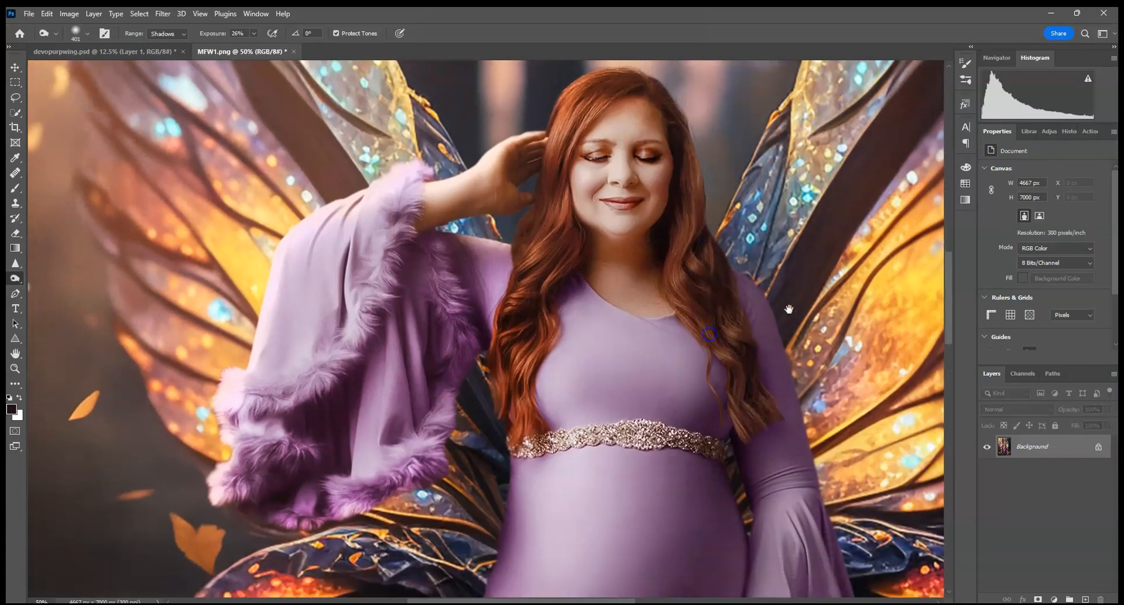
left_click(1053, 132)
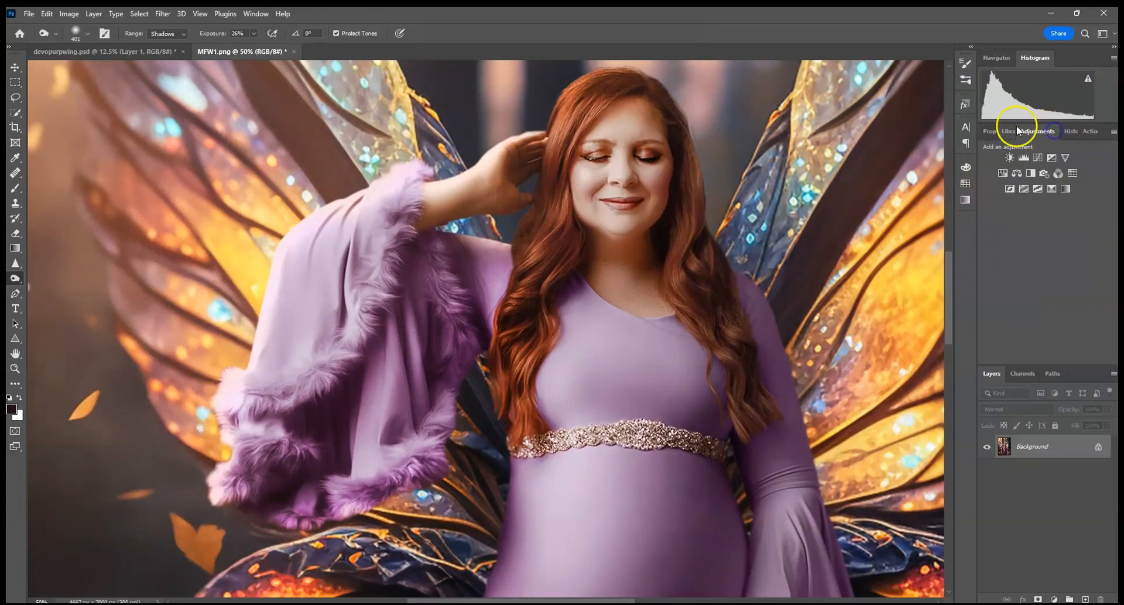
left_click(1045, 174)
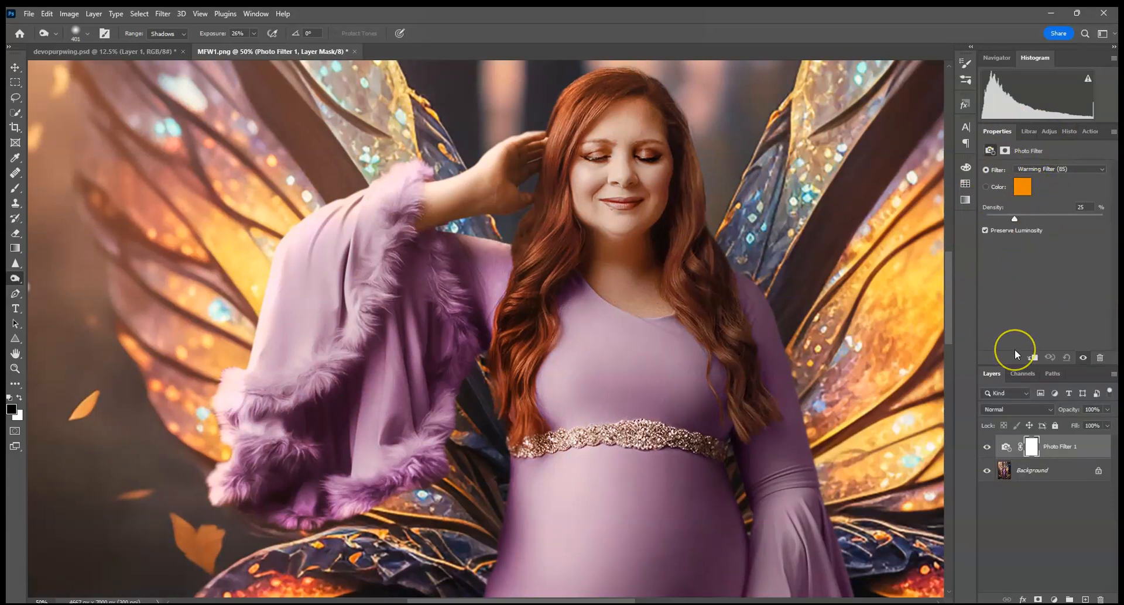
key("ctrl+0")
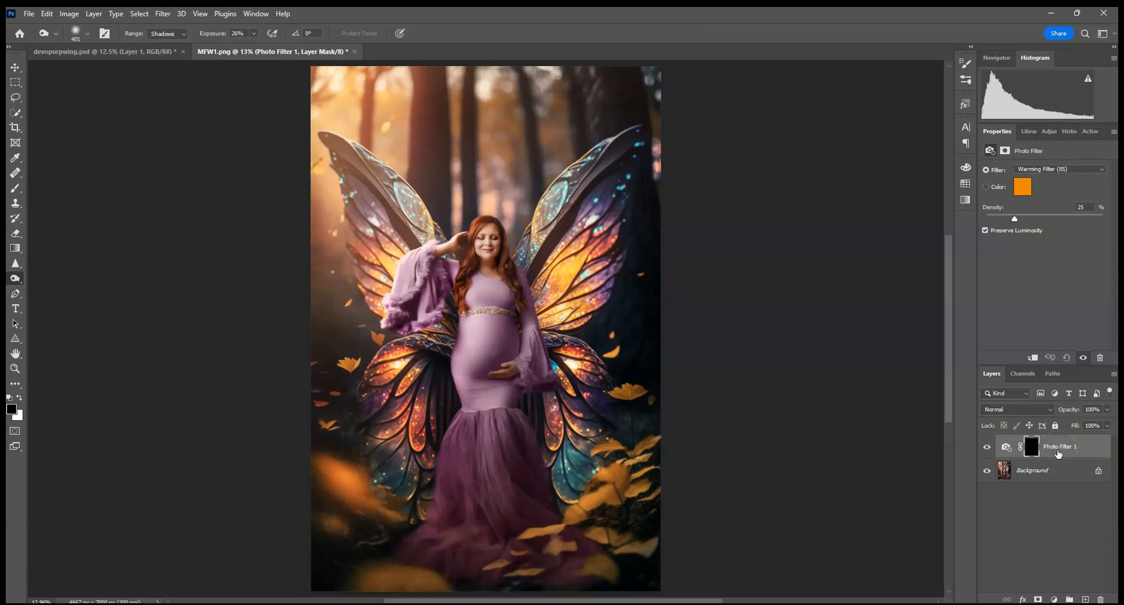
- Paint the filter mask white over the woman's sleeve and upper body with a 495 px brush at 100% opacity, comparing before and after
left_click(24, 195)
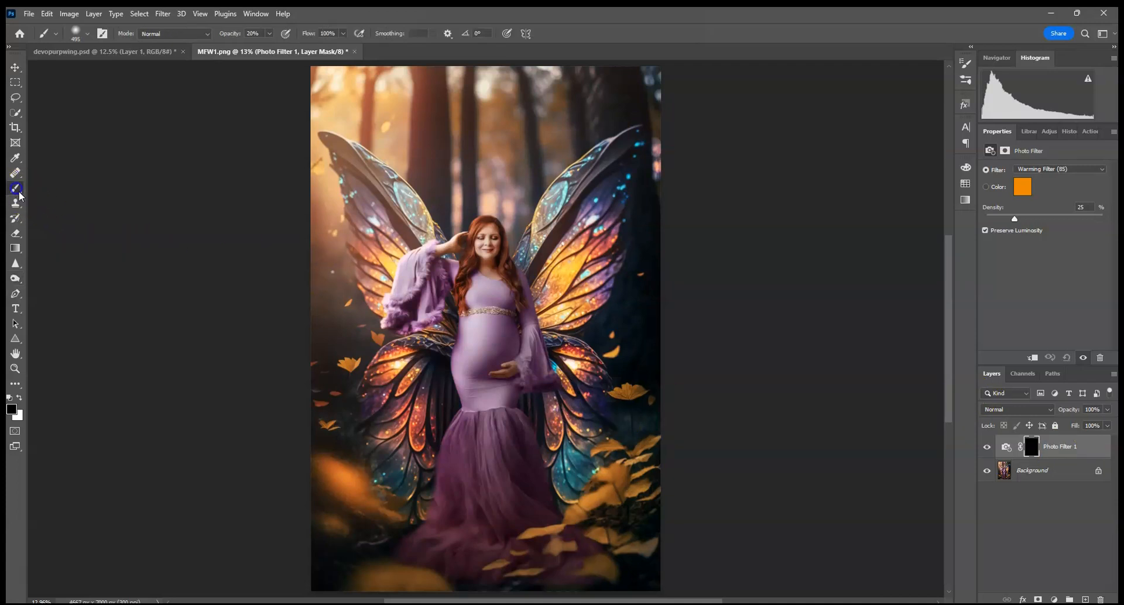
left_click(20, 398)
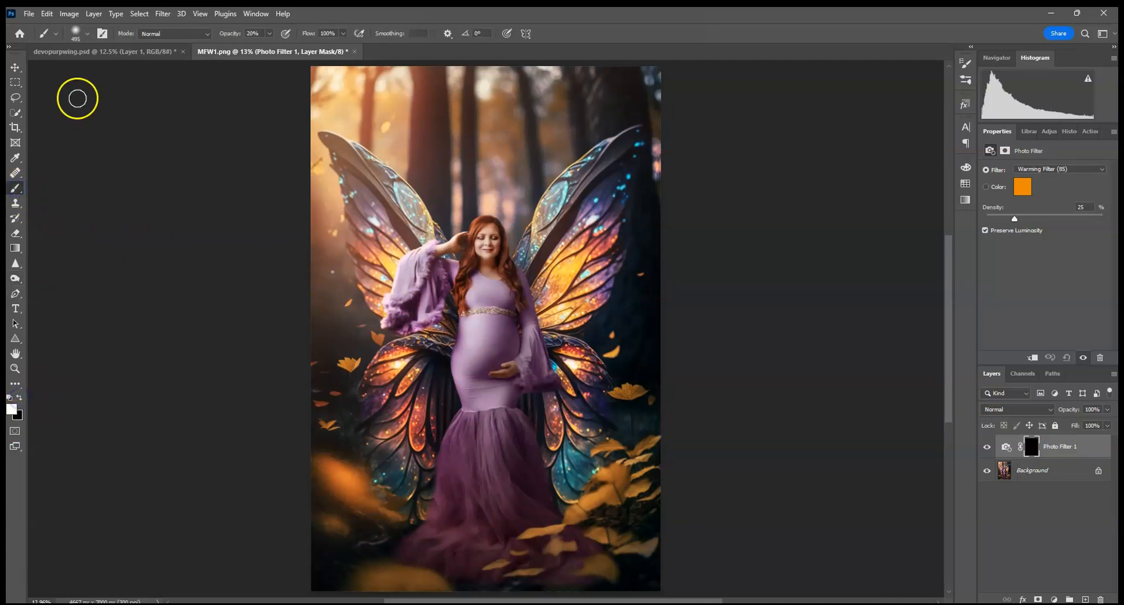
left_click(269, 34)
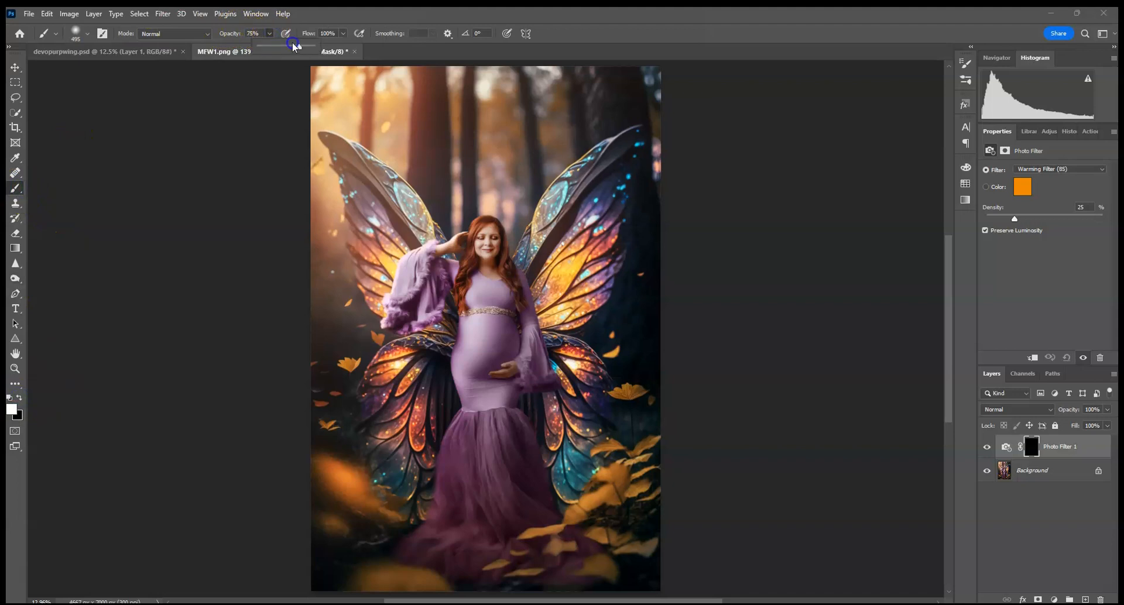
key("ctrl+plus")
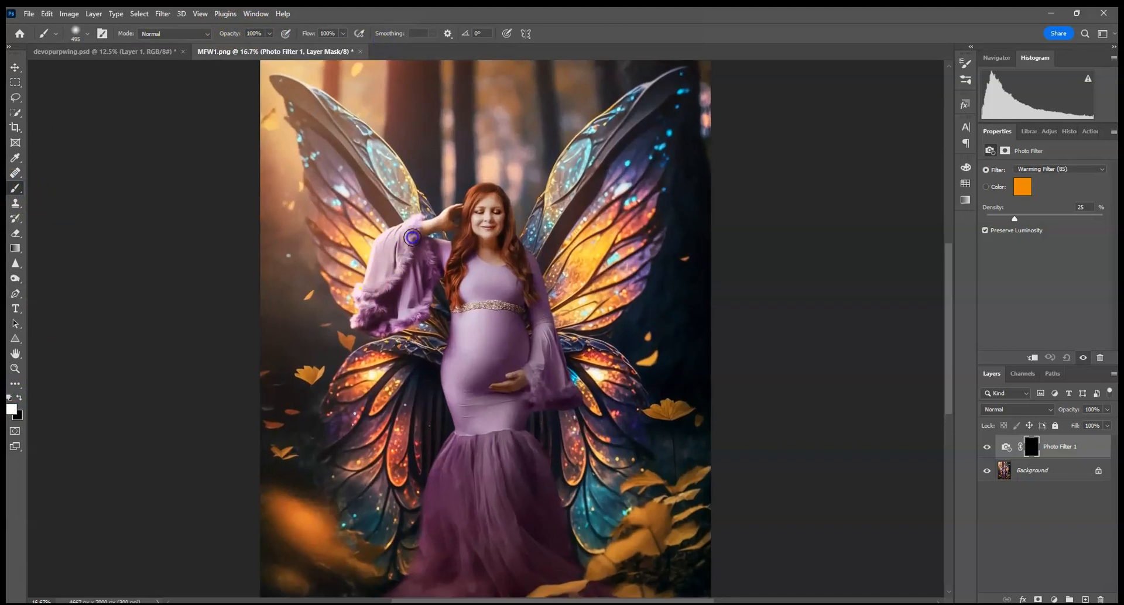
mouse_move(424, 293)
left_mouse_down()
mouse_move(422, 266)
mouse_move(394, 266)
mouse_move(364, 315)
mouse_move(397, 235)
mouse_move(432, 231)
mouse_move(474, 278)
mouse_move(464, 333)
mouse_move(467, 282)
mouse_move(509, 304)
mouse_move(452, 373)
mouse_move(468, 448)
mouse_move(493, 287)
mouse_move(463, 247)
left_mouse_up()
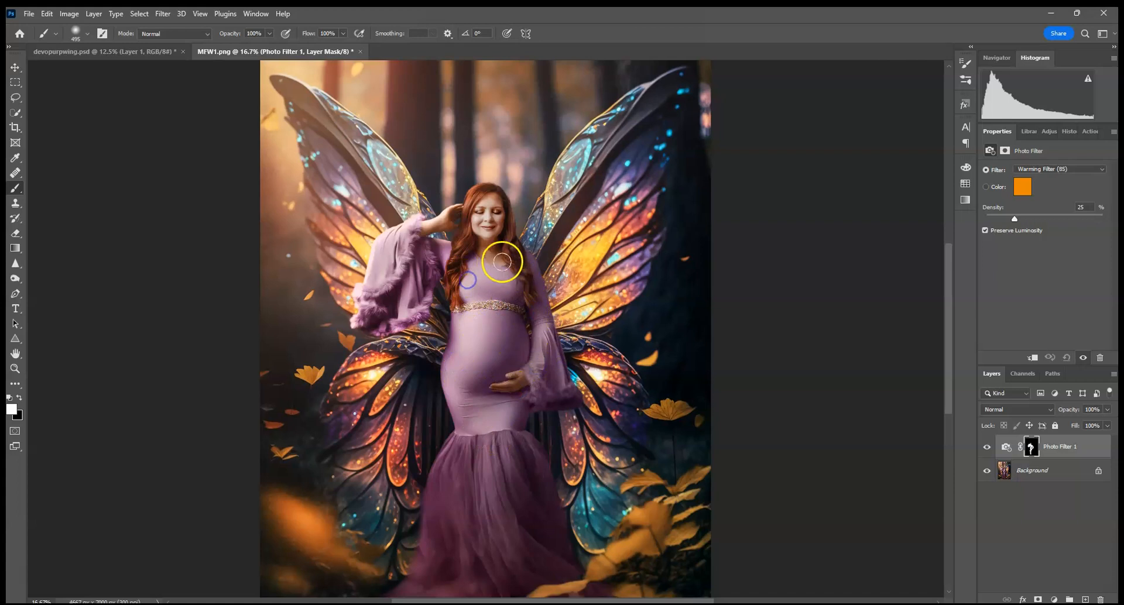
left_click(987, 448)
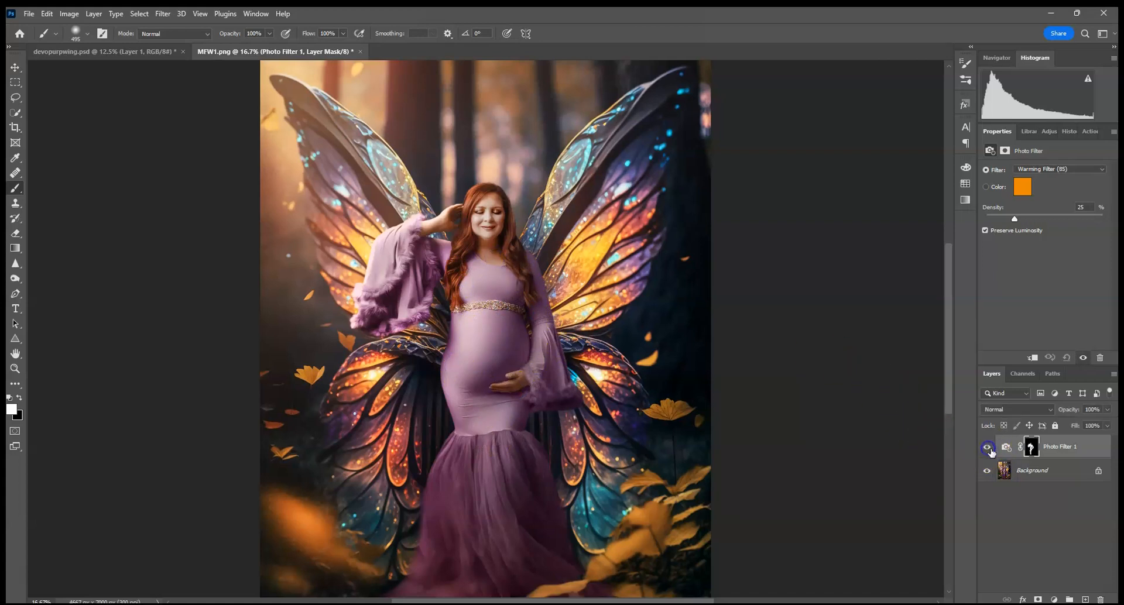
left_click(987, 448)
left_click(987, 448)
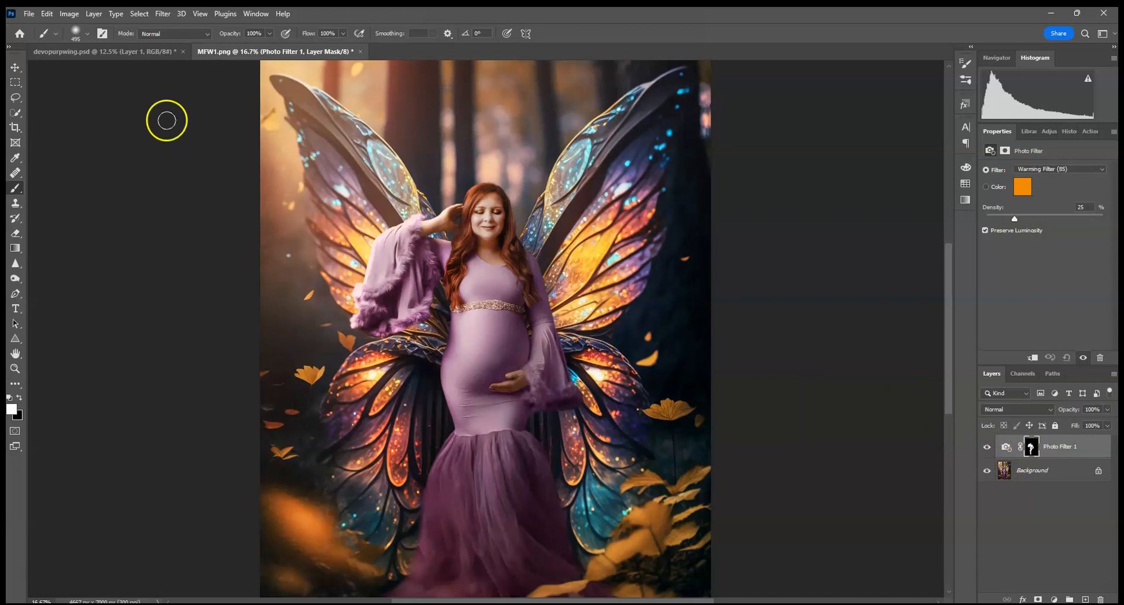
- Flatten the Photo Filter adjustment and the Background into a single layer
key("ctrl+0")
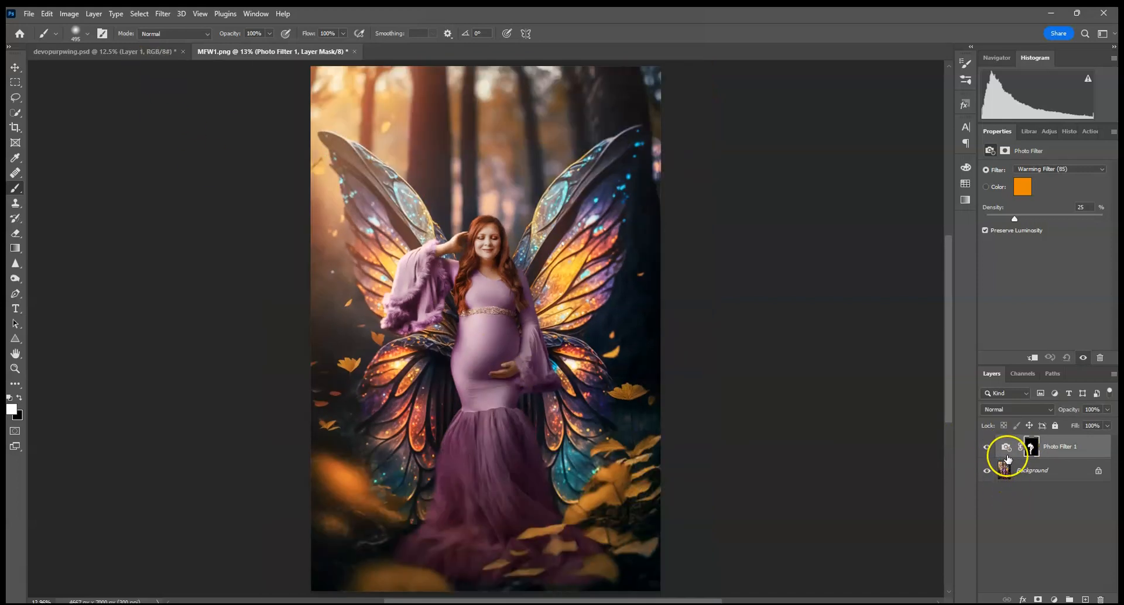
key("ctrl+minus")
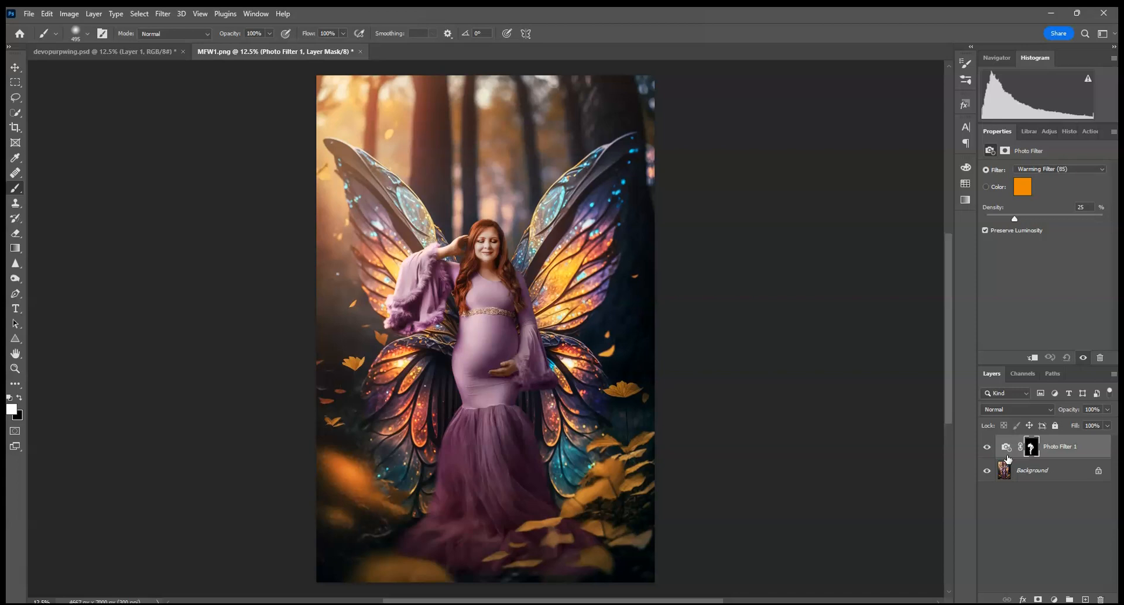
right_click(1035, 473)
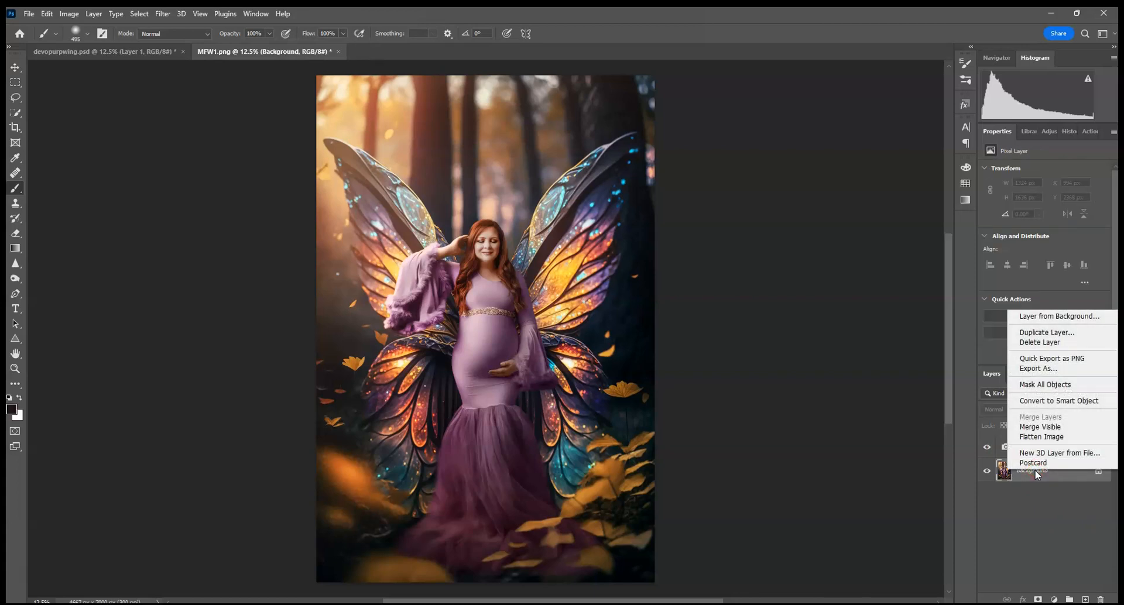
left_click(1052, 437)
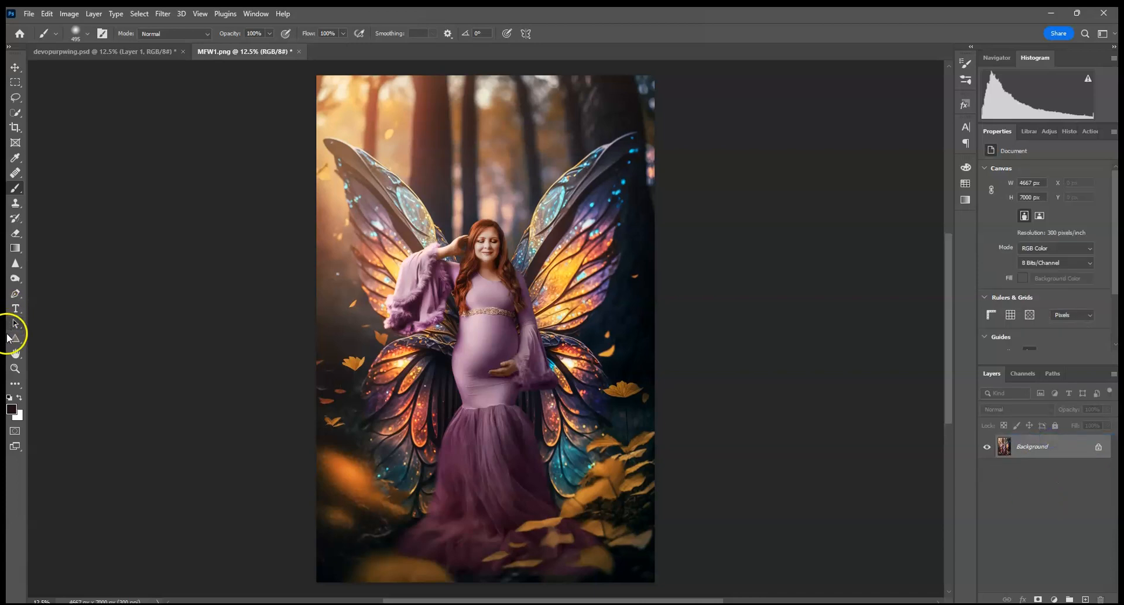
- Darken the dress hem and the leaves along the image's lower edge with a 401 px Burn brush, Shadows range, 26% exposure
left_click(15, 278)
mouse_move(466, 580)
left_mouse_down()
mouse_move(517, 582)
mouse_move(442, 574)
left_mouse_up()
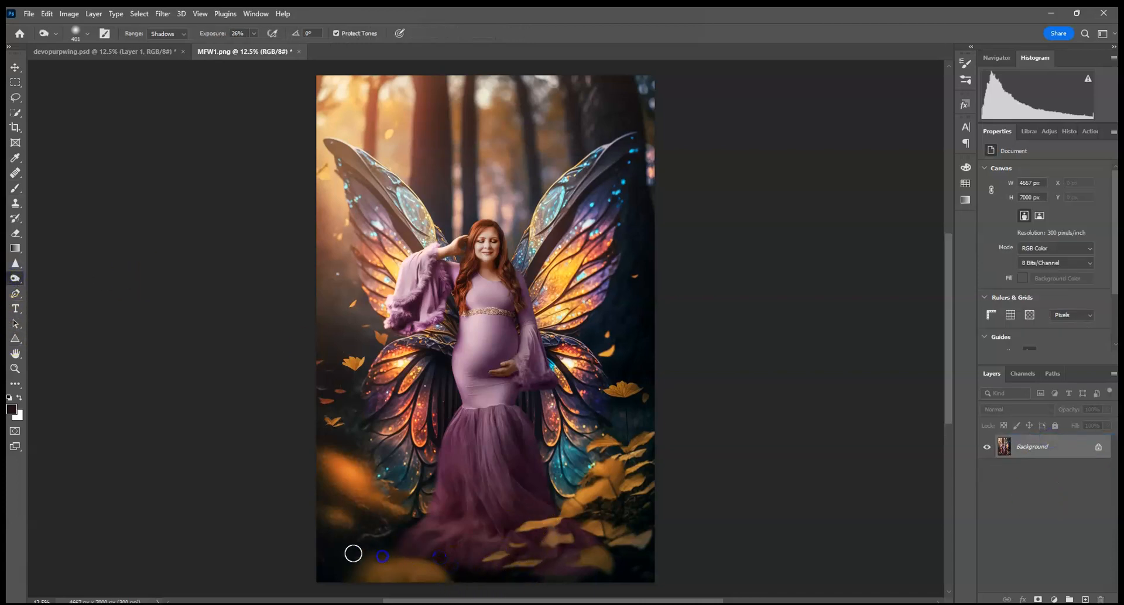
mouse_move(395, 546)
left_mouse_down()
mouse_move(524, 557)
mouse_move(582, 579)
left_mouse_up()
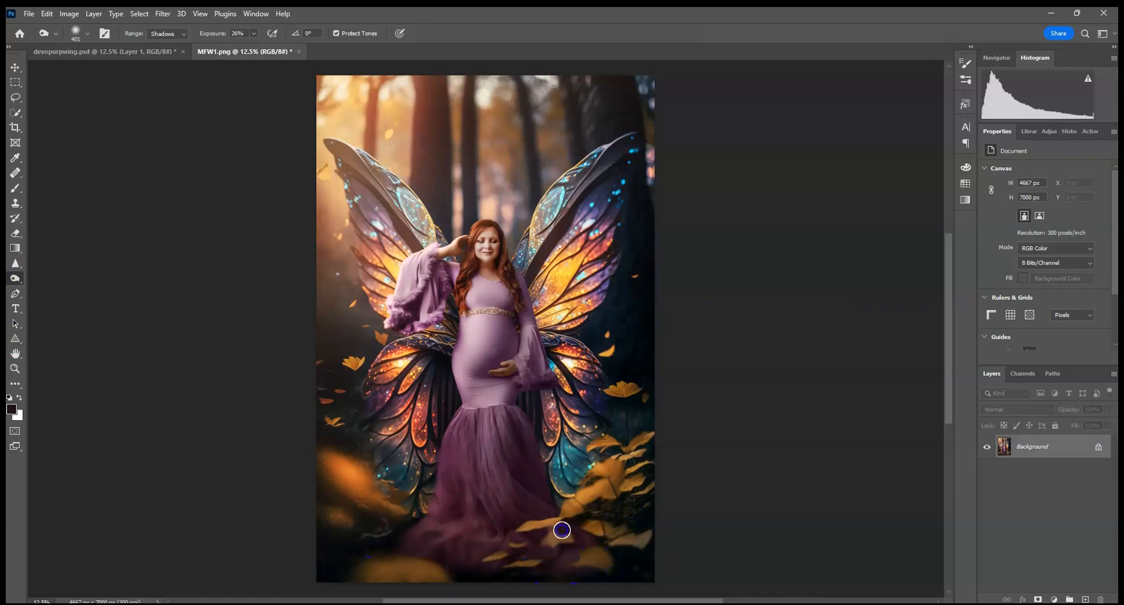
- Duplicate the Background layer and apply a strong Gaussian Blur to the copy
left_click_drag(1072, 455, 1085, 600)
left_click(160, 15)
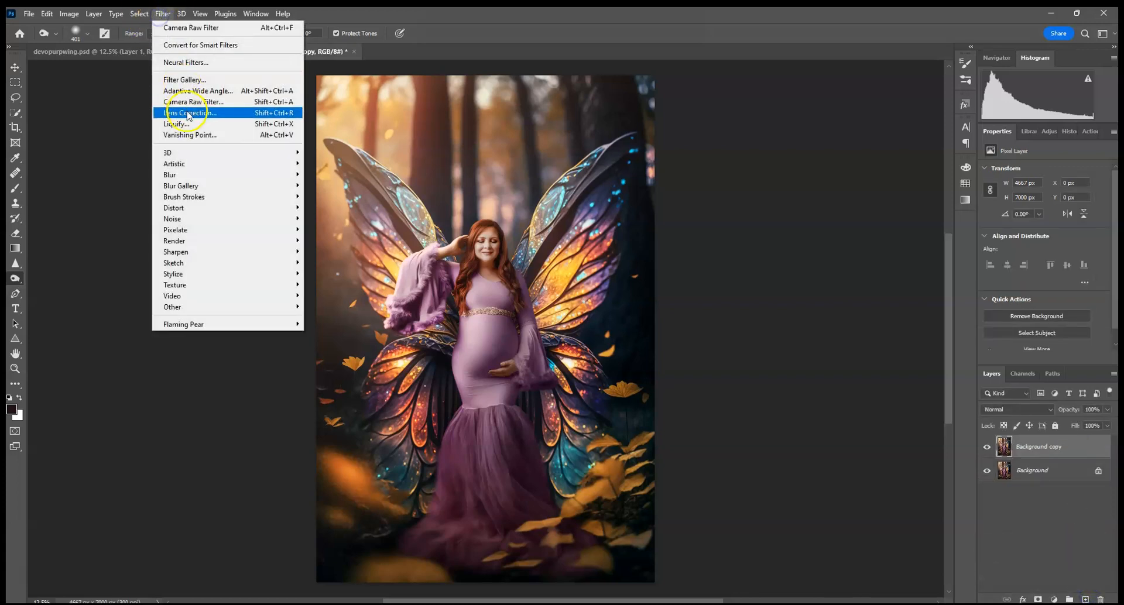
mouse_move(188, 175)
left_click(346, 217)
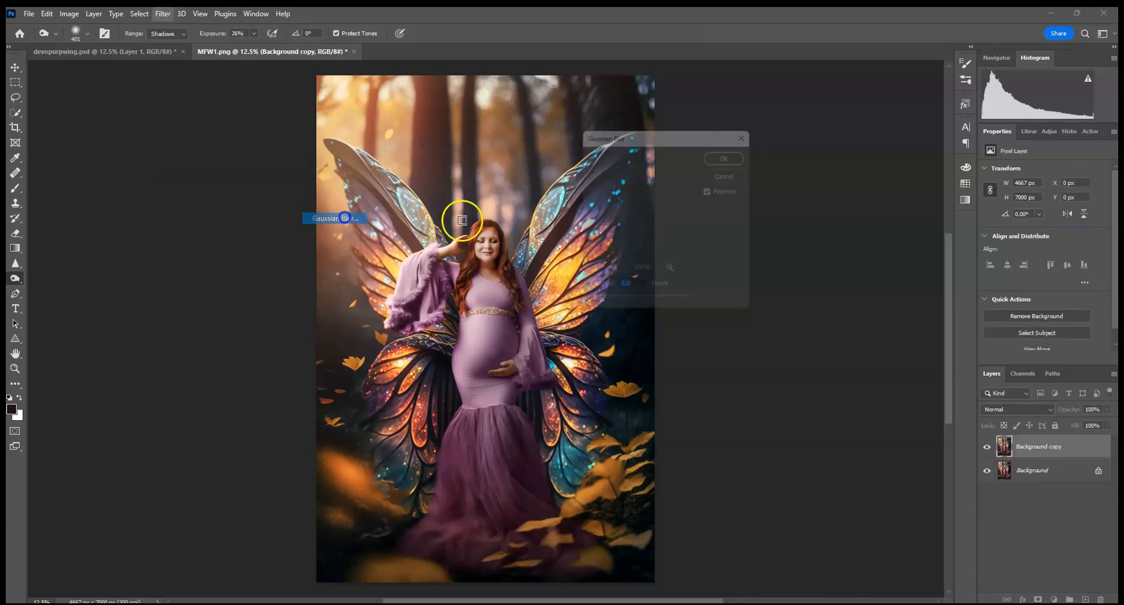
left_click(633, 306)
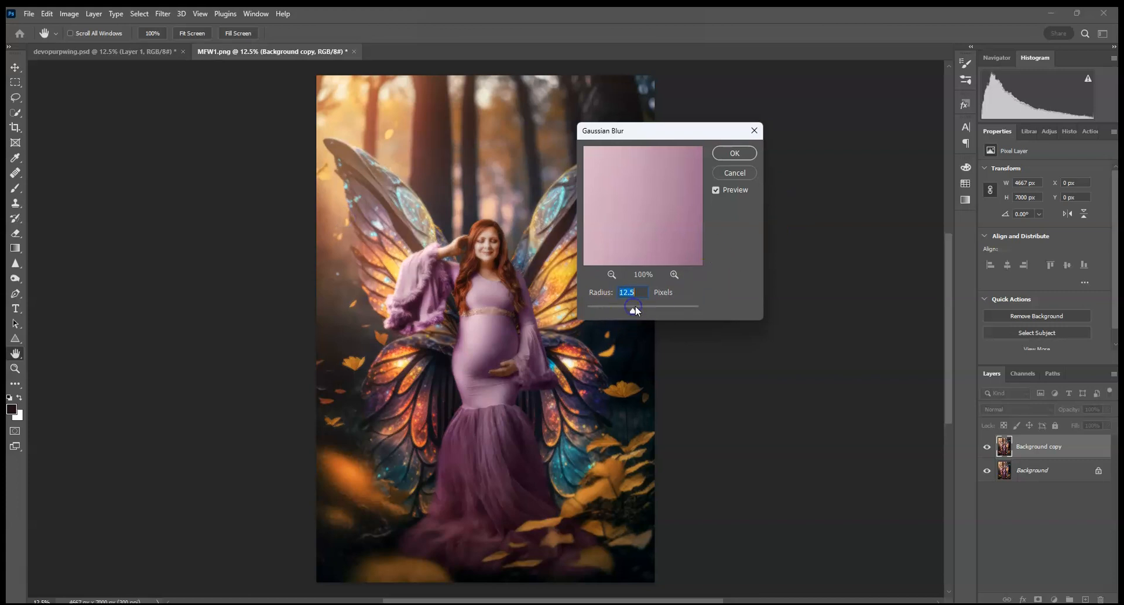
left_click(641, 309)
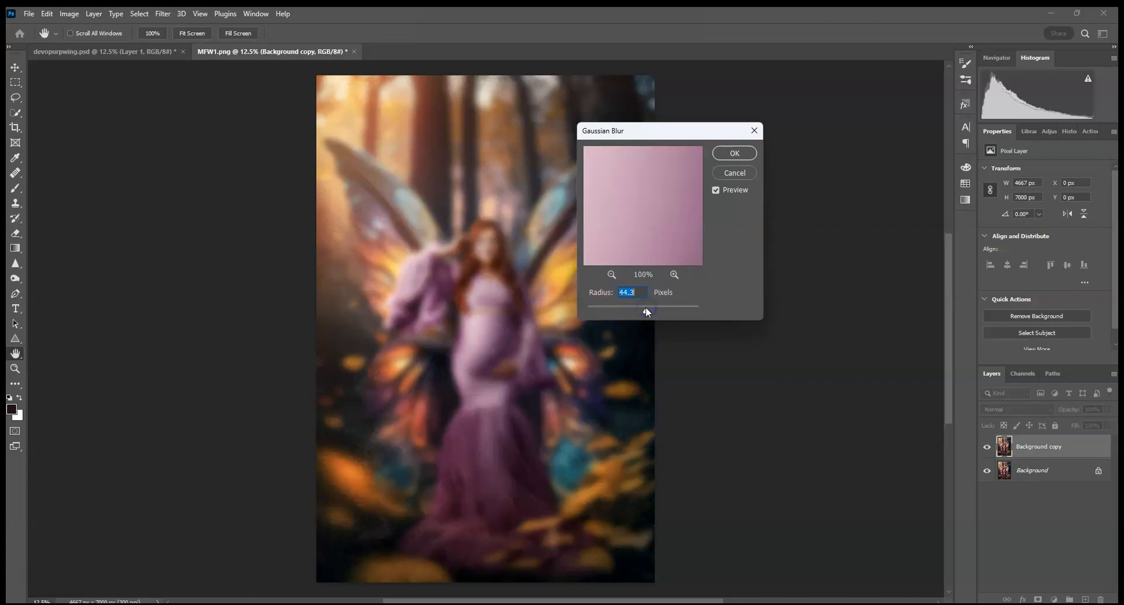
left_click(734, 153)
- Add a layer mask to the blurred copy and invert it to black
key("o")
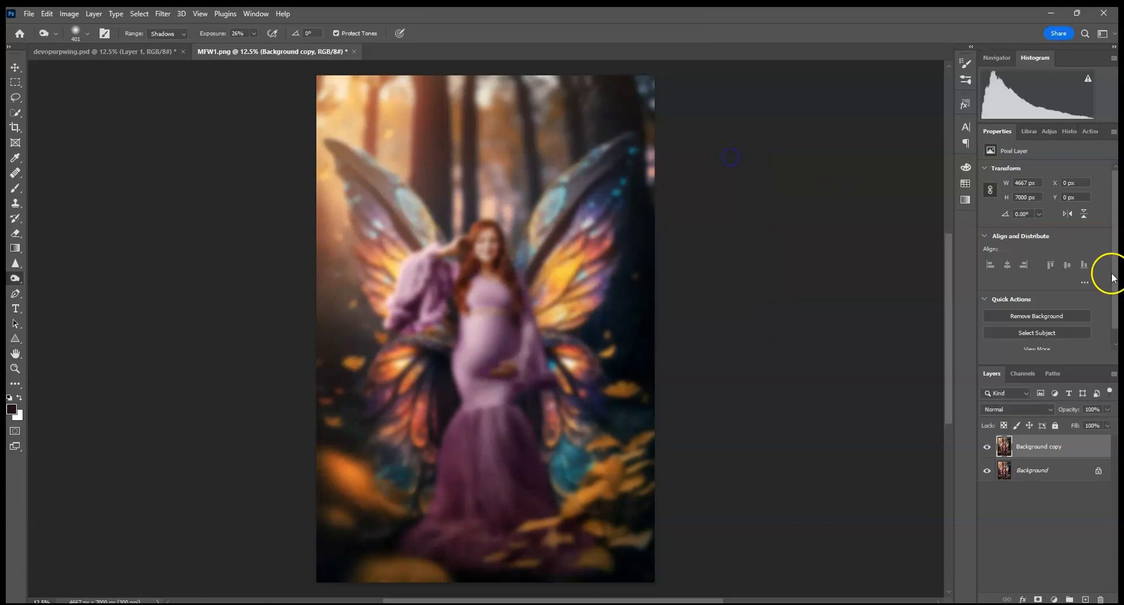
left_click(1038, 599)
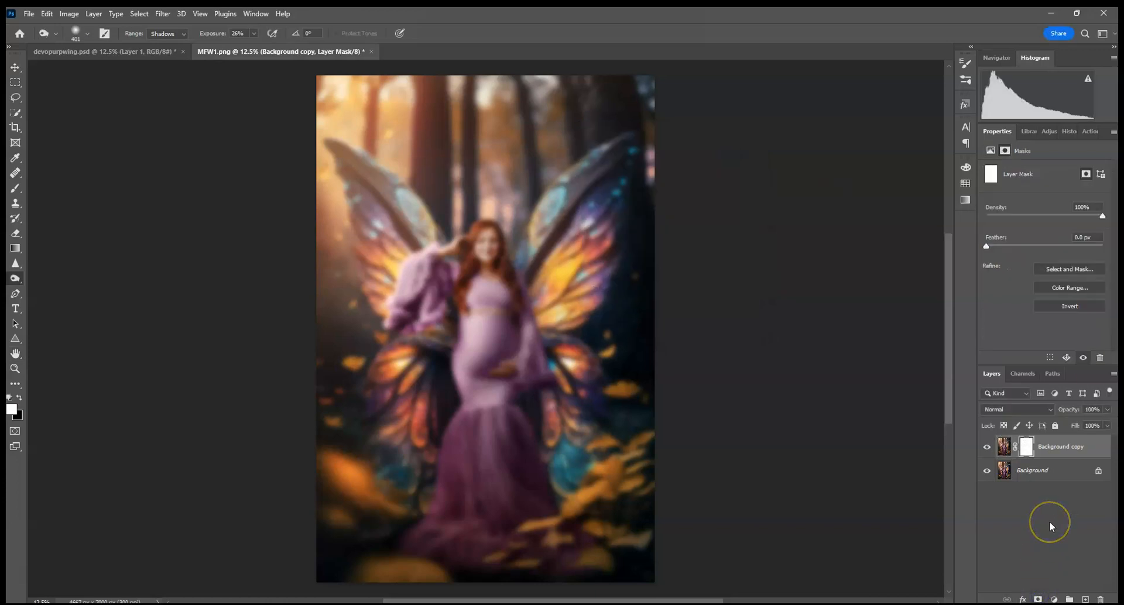
key("ctrl+i")
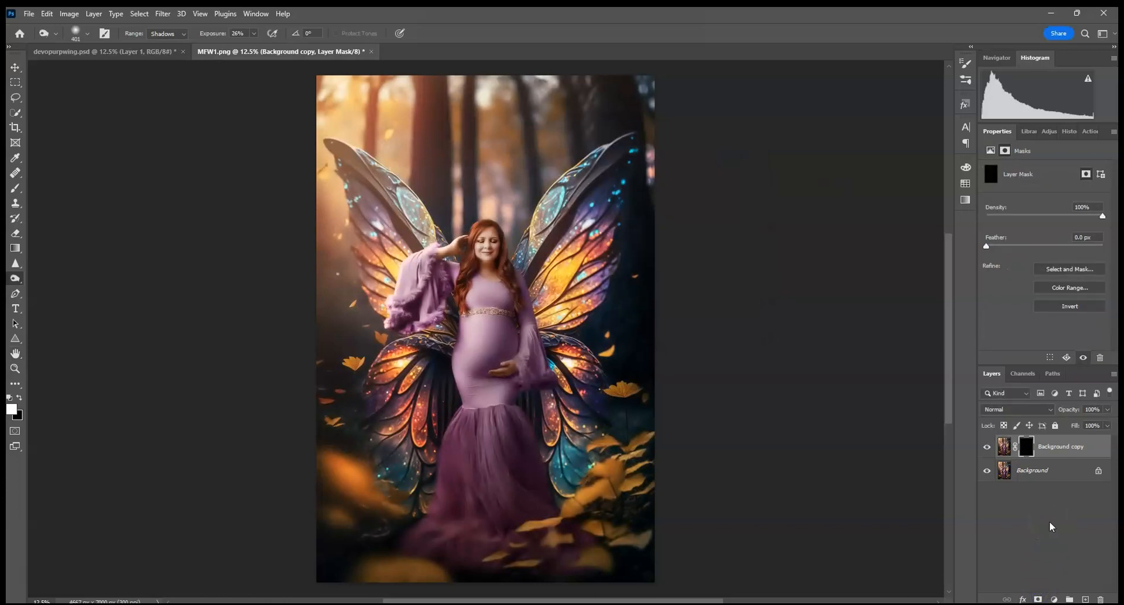
- Paint the mask white along the image's lower and side edges with a soft round 1811 px brush at 0% hardness
left_click(15, 188)
left_click(88, 33)
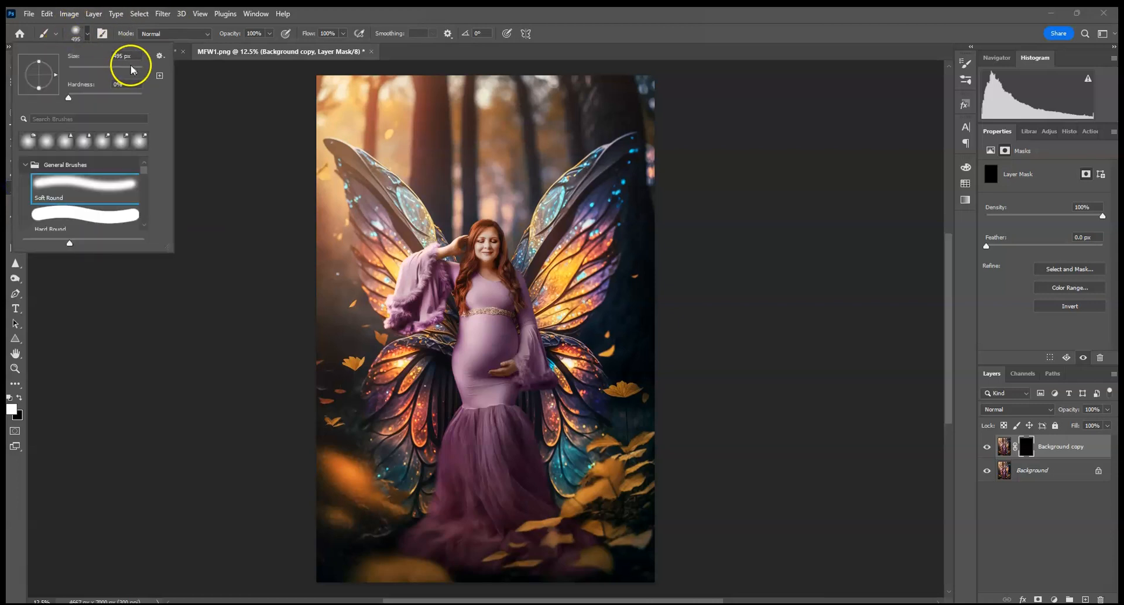
mouse_move(139, 71)
left_mouse_down()
mouse_move(299, 70)
mouse_move(136, 67)
left_mouse_up()
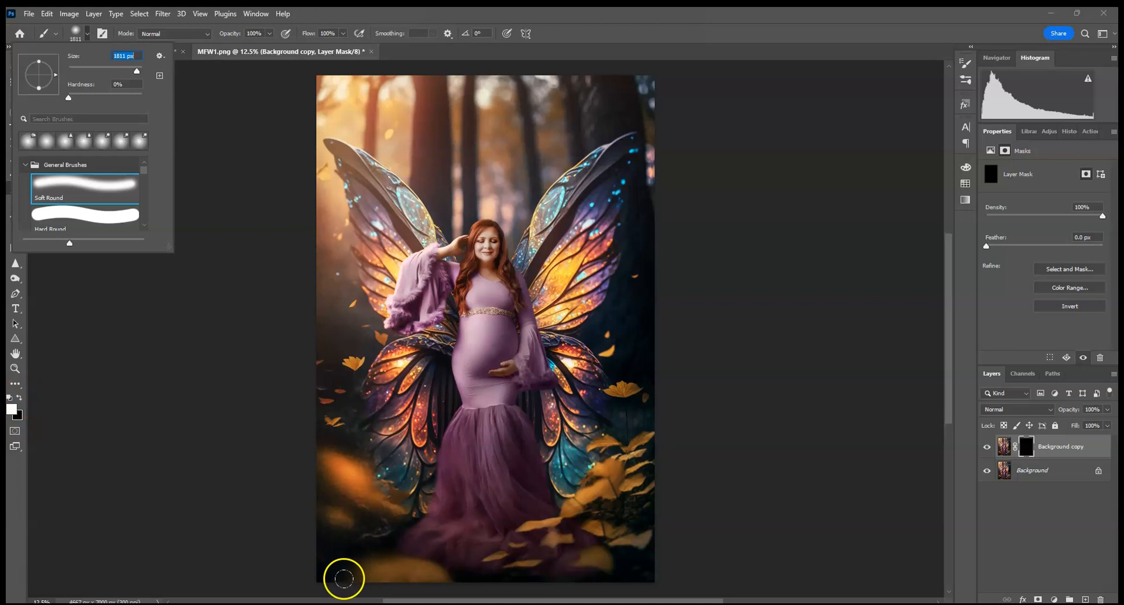
left_click_drag(355, 583, 490, 597)
left_click(307, 537)
left_click(715, 479)
left_click(710, 480)
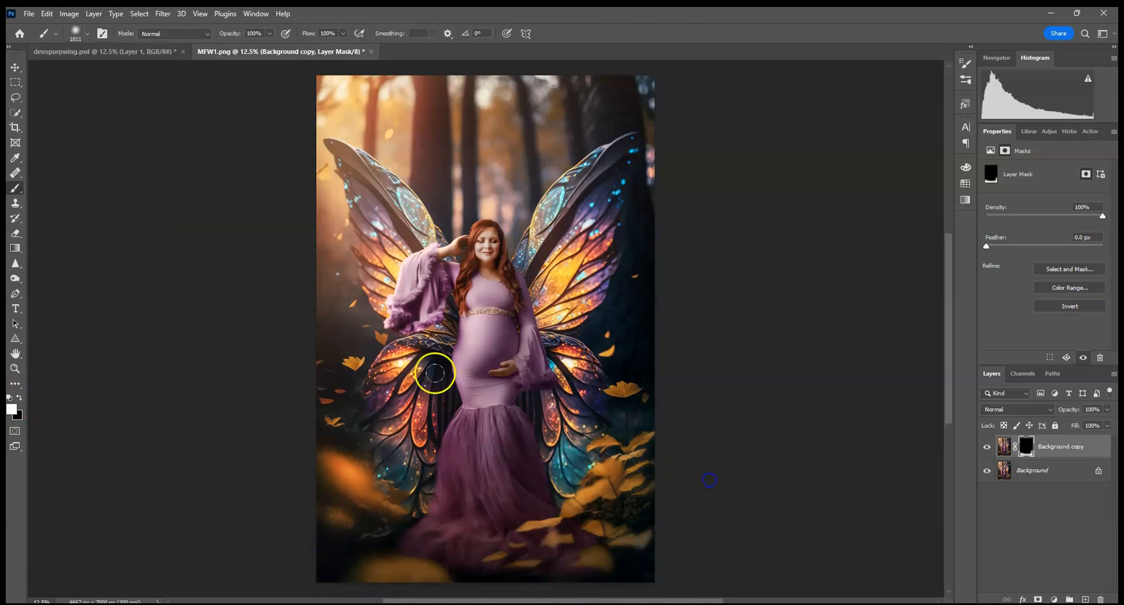
left_click(20, 398)
left_click(22, 399)
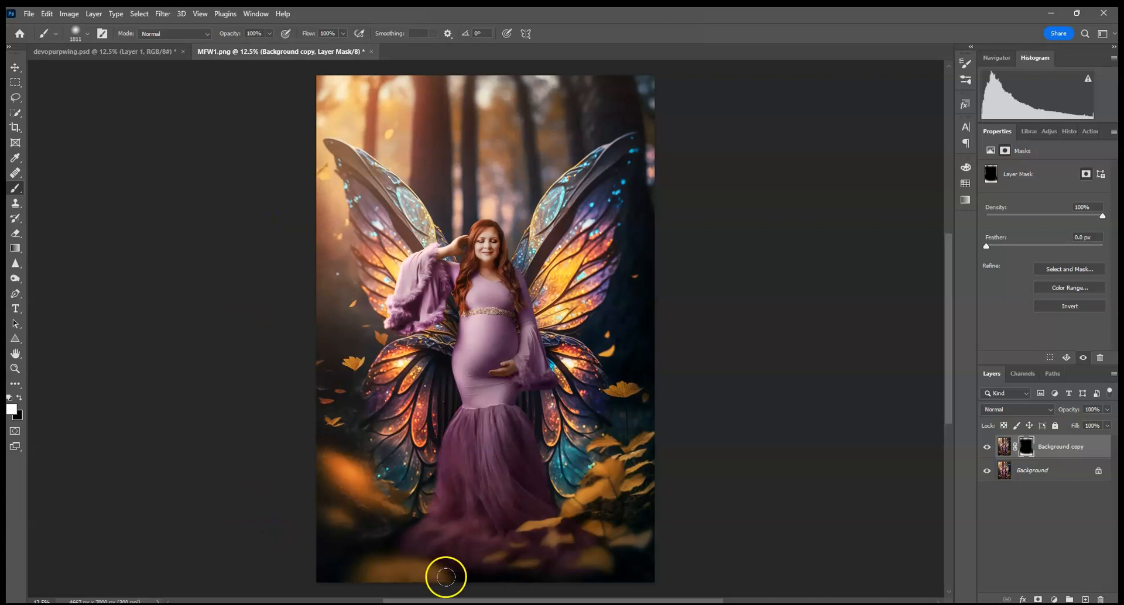
- Paint the mask black over the lower dress and the wing and leaves beside it to restore their sharpness
left_click(21, 398)
left_click(462, 519)
left_click(502, 529)
left_click(532, 509)
left_click(554, 490)
left_click(522, 454)
left_click(579, 491)
left_click(633, 413)
left_click(623, 324)
- Examine the blurred edges and the woman's blending with the wings at several magnifications
key("ctrl+minus")
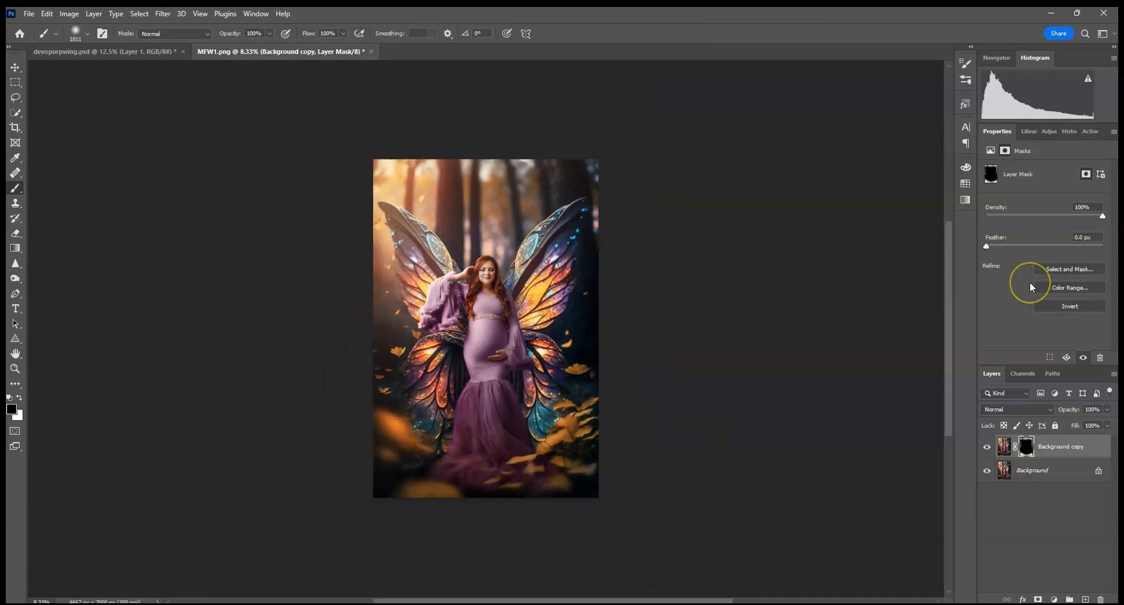
key("ctrl+plus")
key("ctrl+plus")
key("ctrl+plus")
key("ctrl+plus")
key("ctrl+minus")
key("ctrl+minus")
key("ctrl+minus")
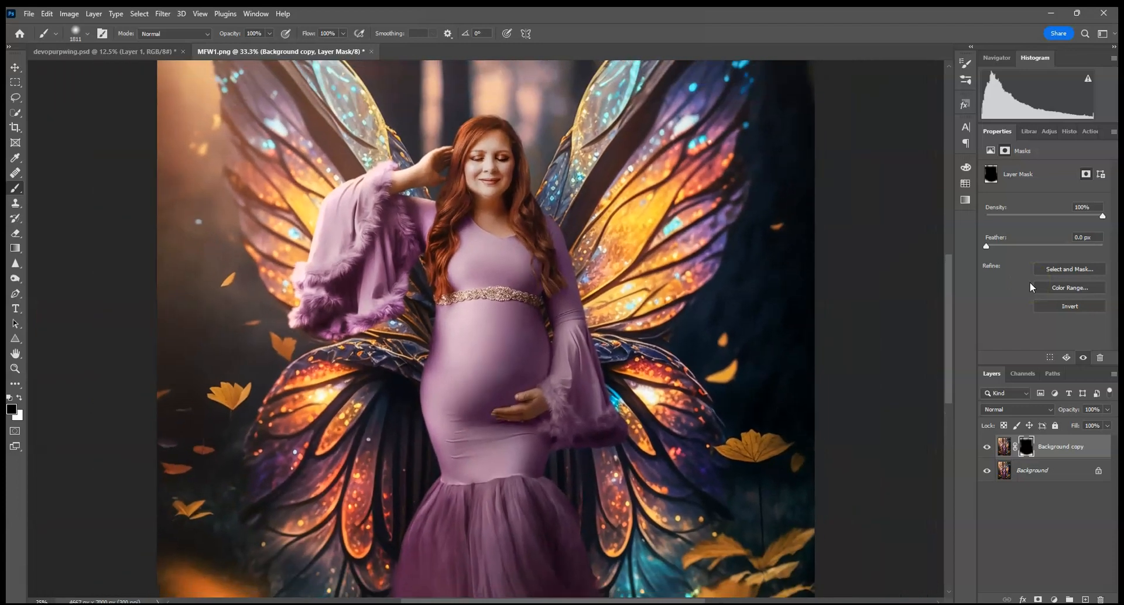
- Compare an earlier history state of the image with the latest Brush Tool state
left_click(1069, 131)
mouse_move(1110, 301)
left_mouse_down()
mouse_move(1109, 150)
mouse_move(1107, 322)
left_mouse_up()
left_click(1093, 154)
left_click(1048, 345)
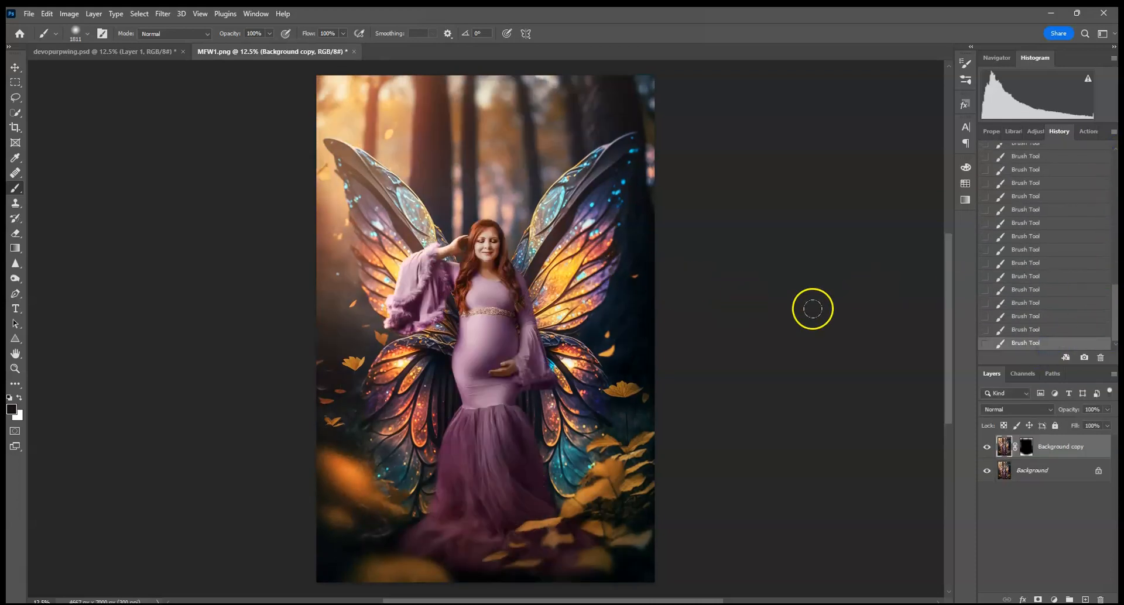